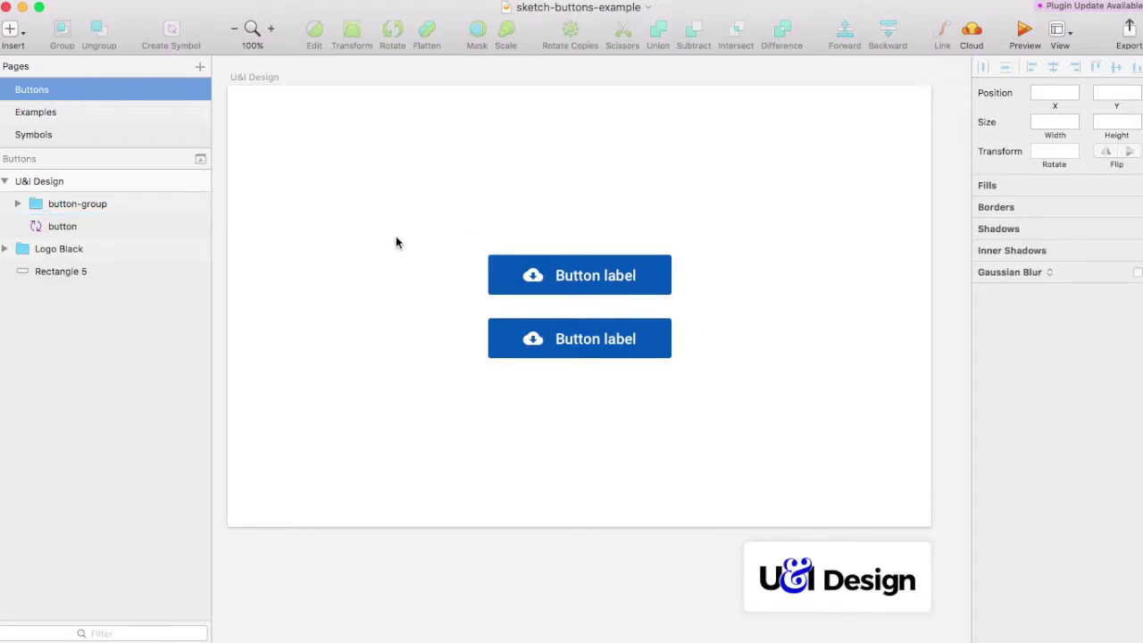
Go to the Examples page and select the 217×48 Button Example symbol instance
left_click(89, 116)
left_click(607, 210)
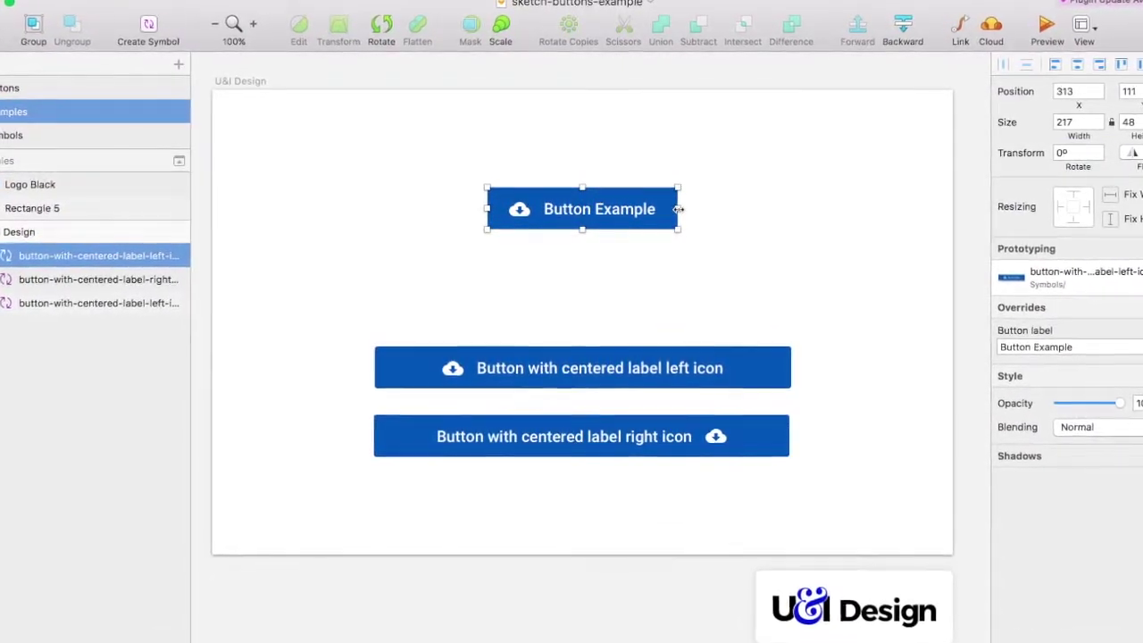
Stretch the Button Example instance from both sides to 723 px wide
left_click_drag(677, 207, 802, 221)
mouse_move(481, 214)
left_mouse_down()
mouse_move(357, 219)
mouse_move(414, 238)
mouse_move(266, 230)
mouse_move(562, 238)
mouse_move(242, 238)
mouse_move(383, 262)
mouse_move(152, 260)
left_mouse_up()
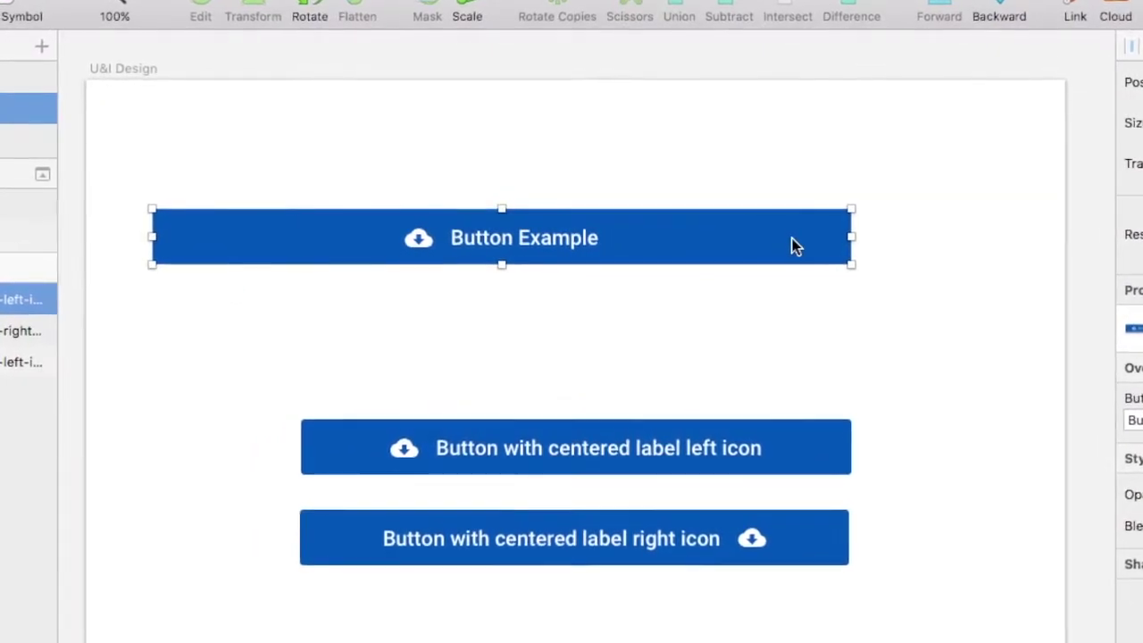
left_click_drag(855, 238, 1016, 243)
left_click(639, 333)
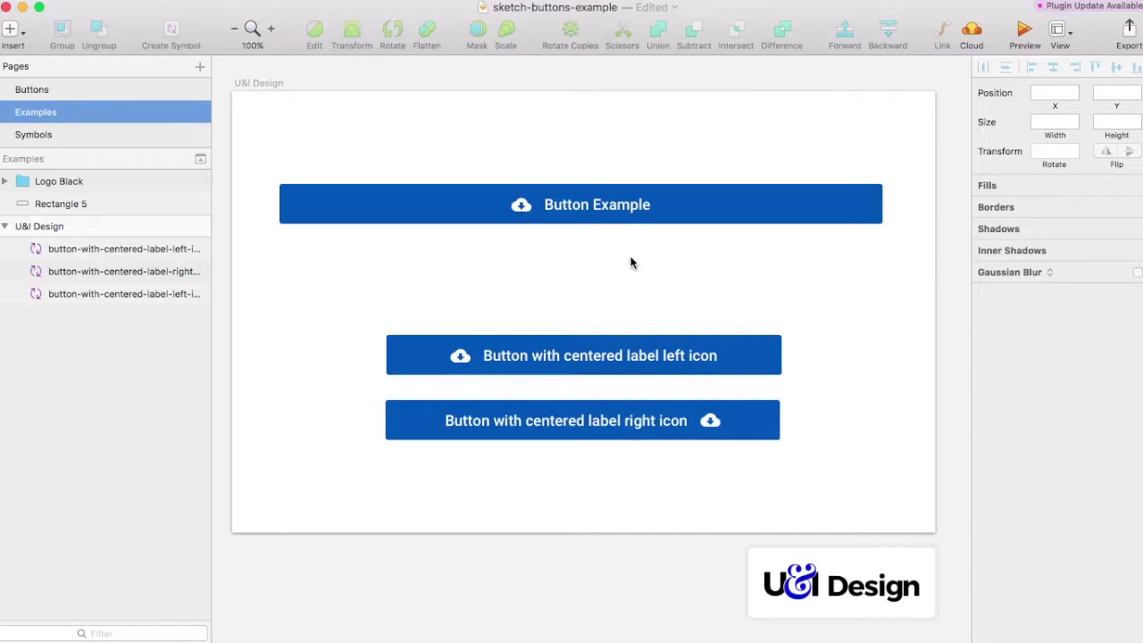
Recheck the stretched Button Example, then return to the Buttons page
left_click(637, 203)
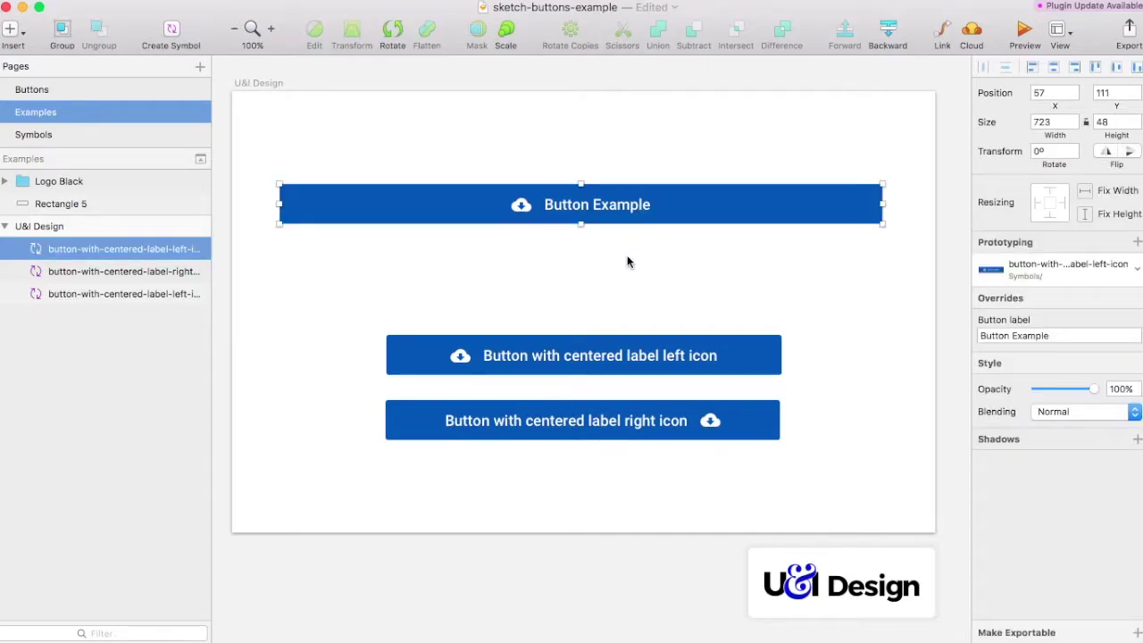
left_click(623, 268)
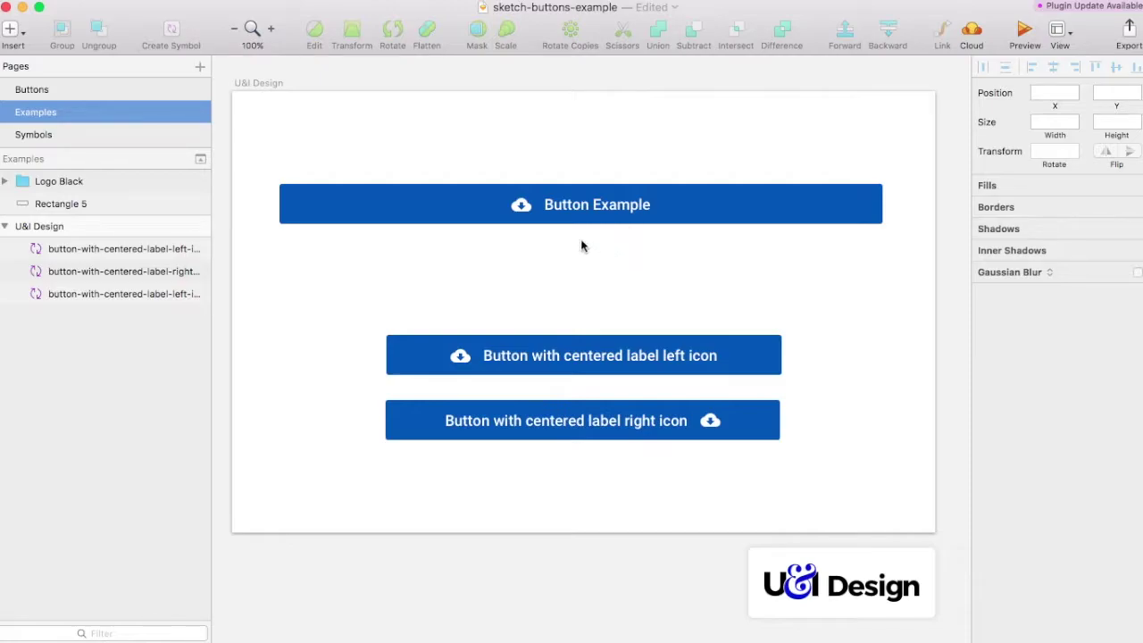
left_click(92, 93)
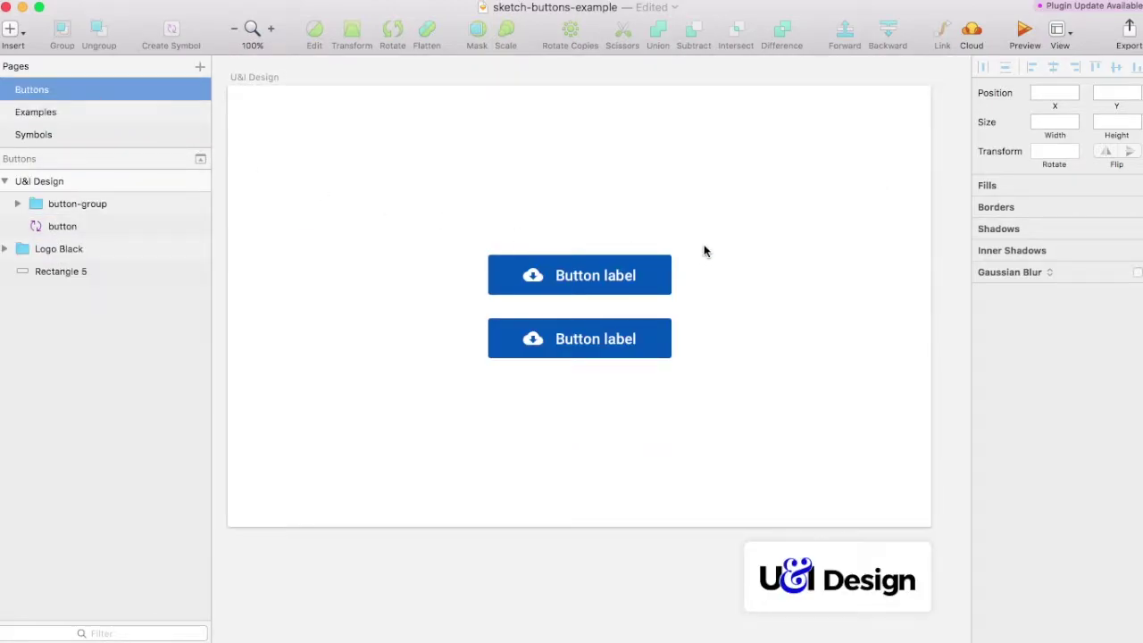
left_click(623, 274)
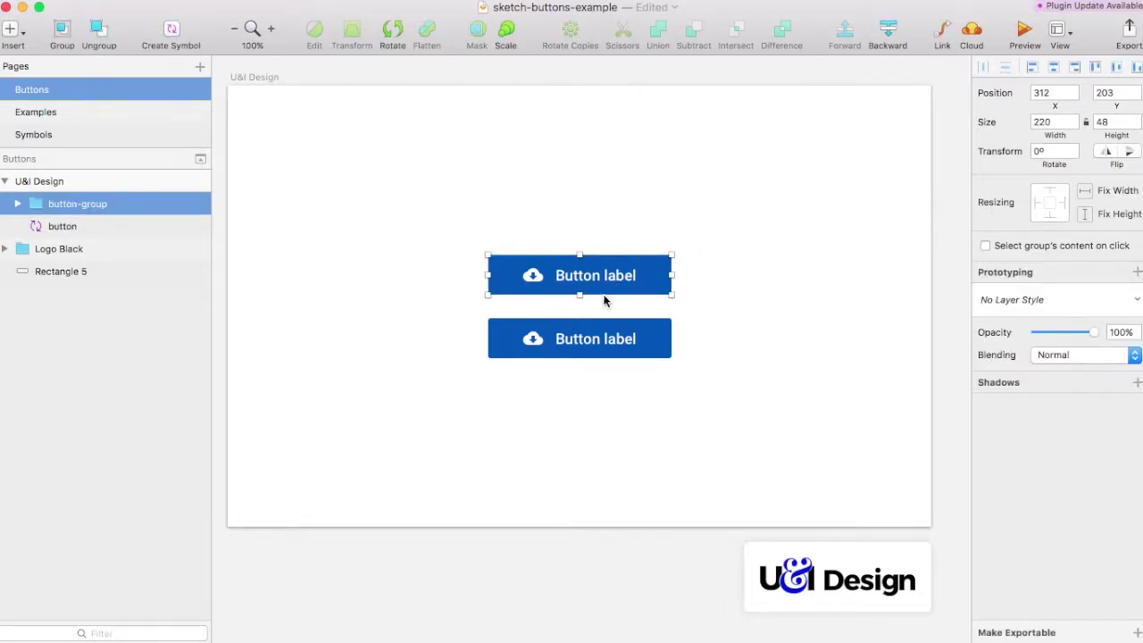
mouse_move(78, 204)
left_click(17, 206)
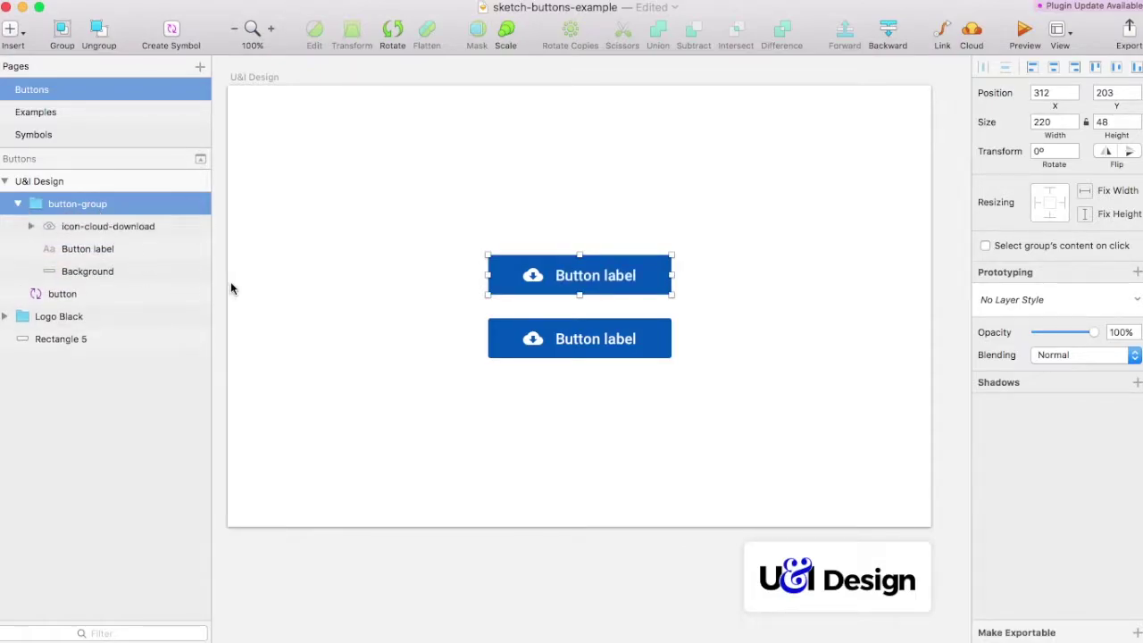
left_click(101, 229)
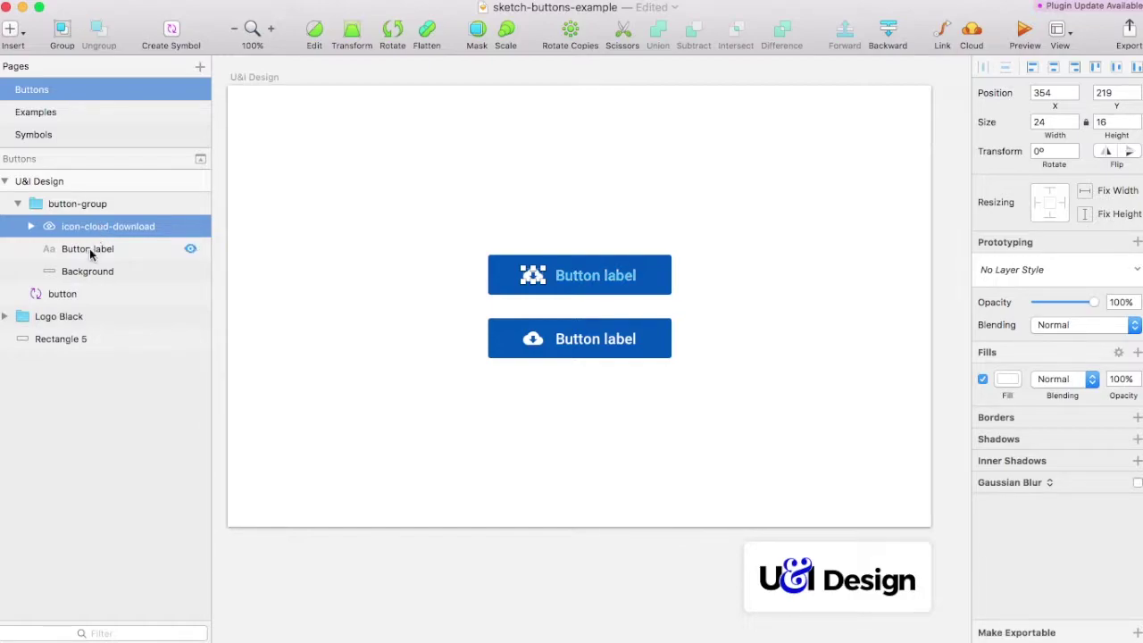
left_click(88, 251)
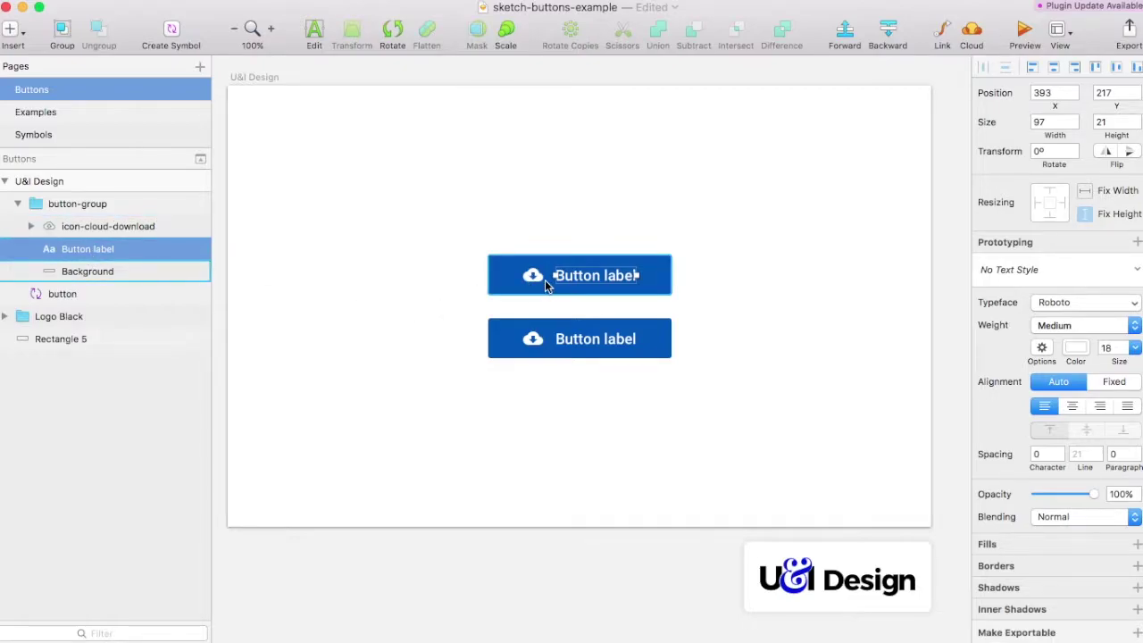
left_click(69, 273)
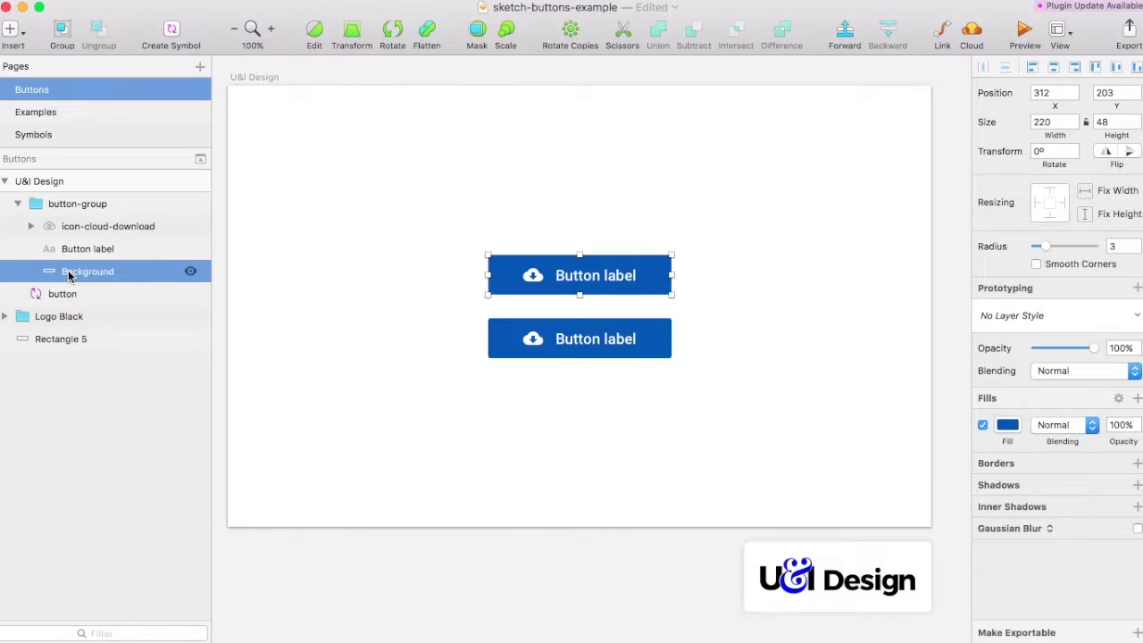
left_click(429, 272)
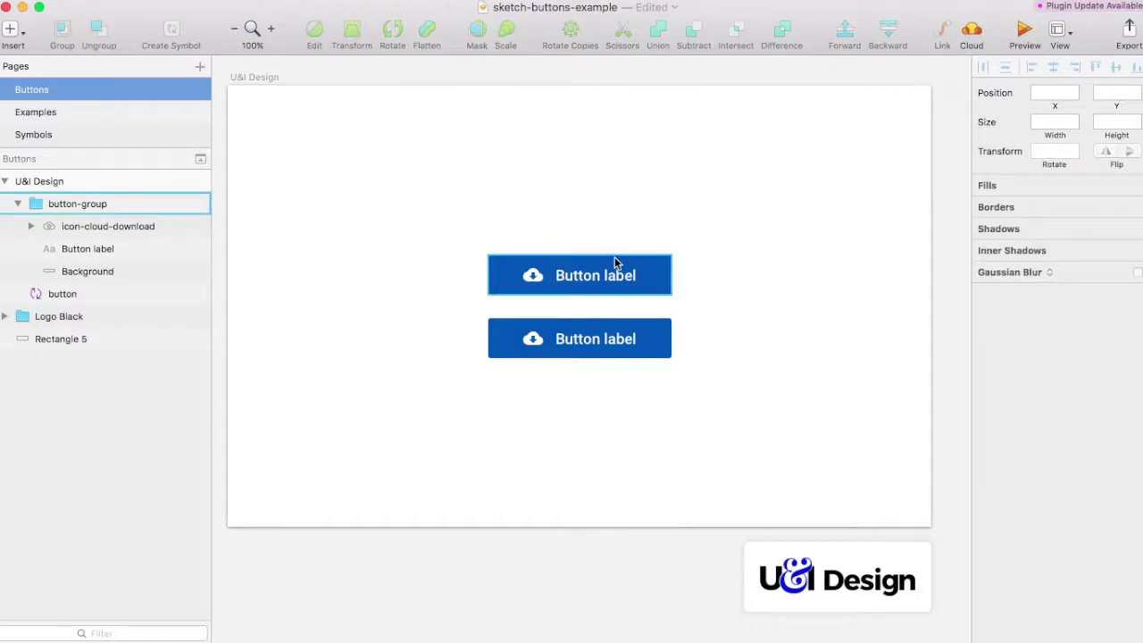
left_click(582, 269)
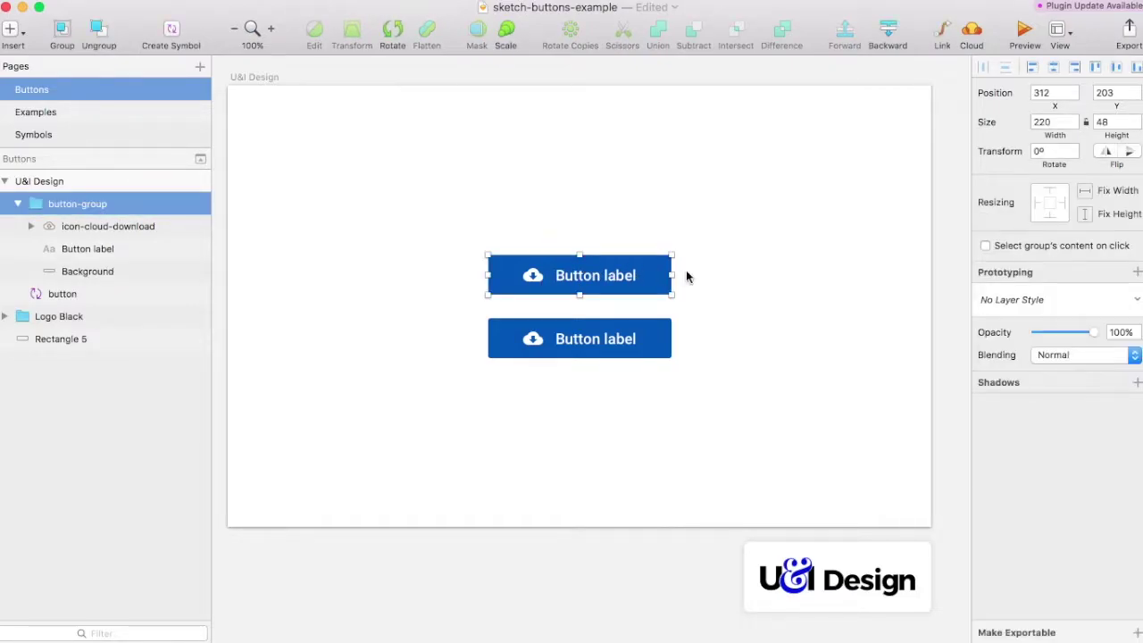
left_click(19, 205)
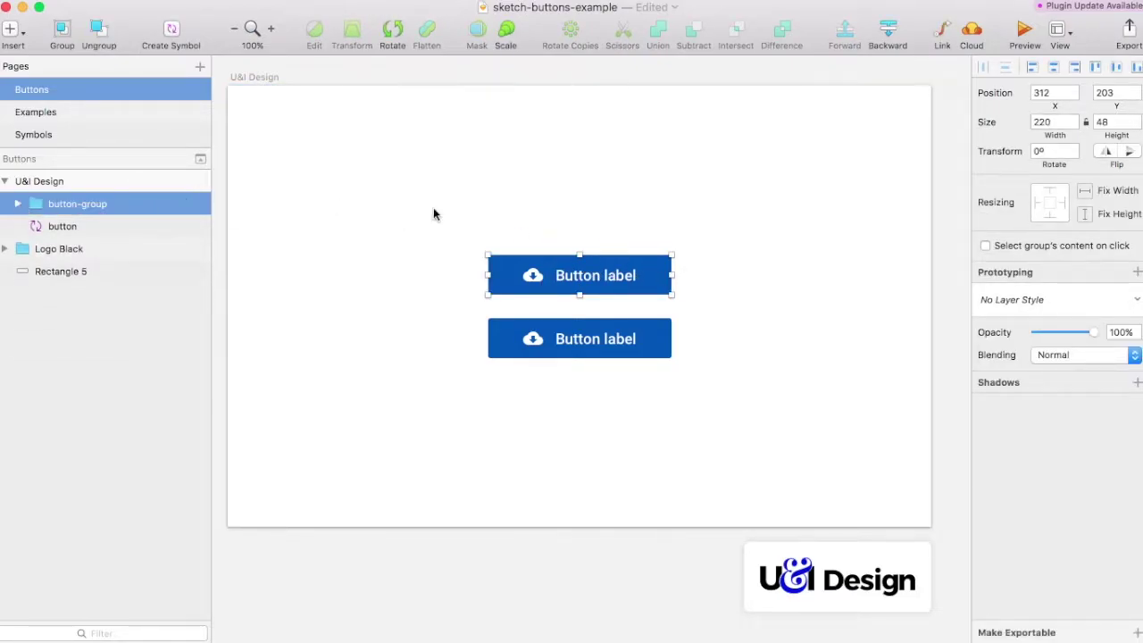
left_click(170, 33)
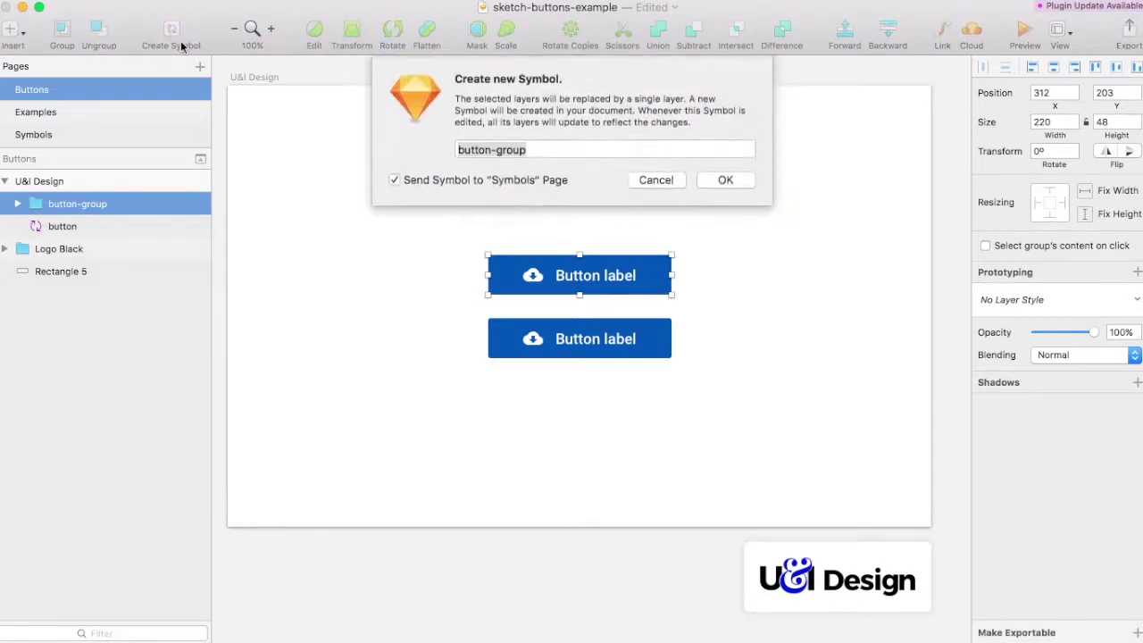
left_click(652, 184)
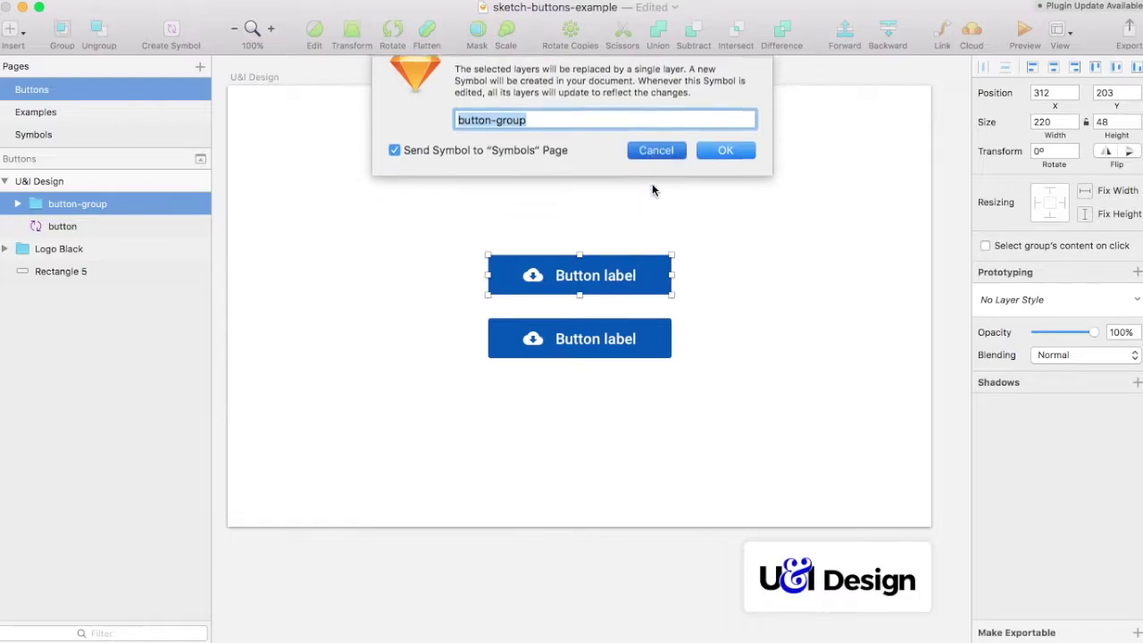
left_click(604, 349)
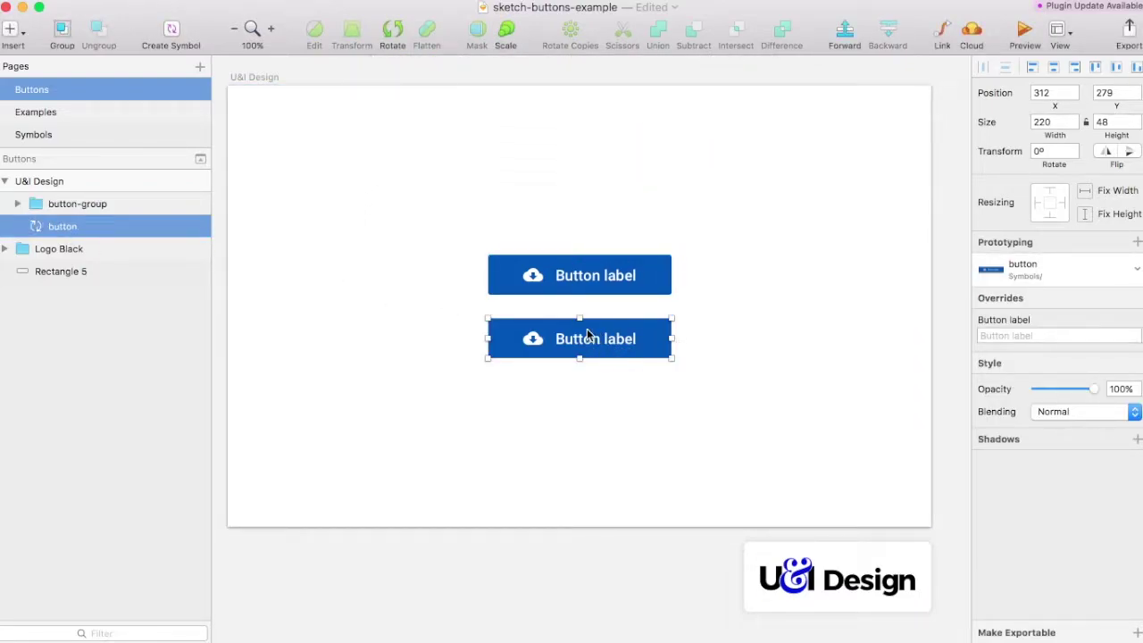
left_click(711, 407)
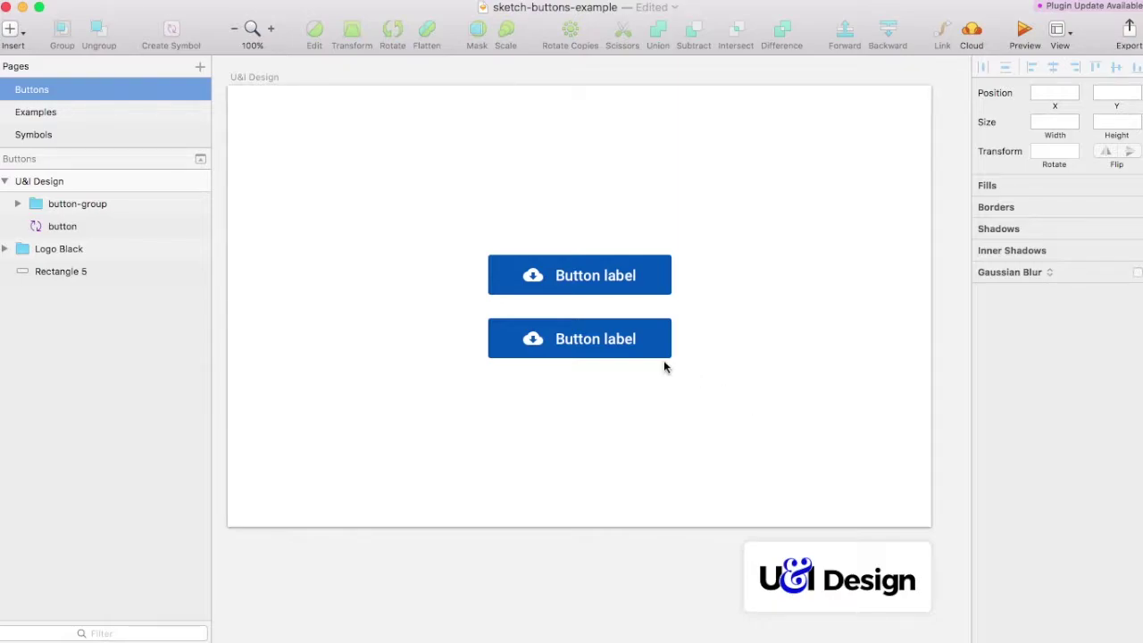
left_click(593, 349)
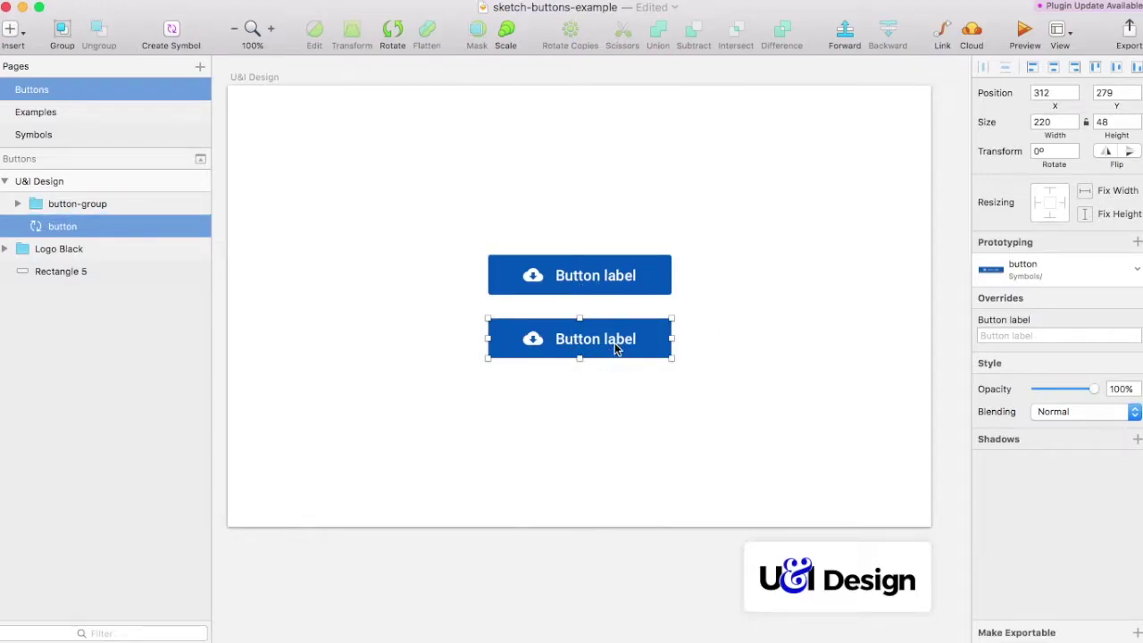
mouse_move(672, 339)
left_mouse_down()
mouse_move(693, 339)
mouse_move(548, 350)
mouse_move(613, 349)
mouse_move(565, 346)
left_mouse_up()
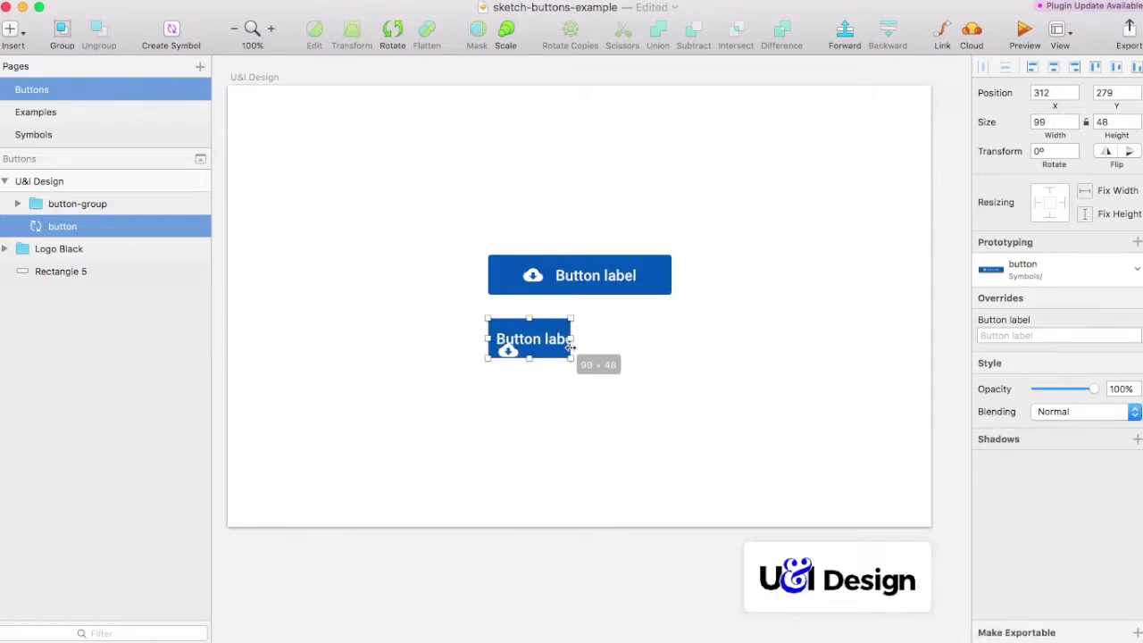
Resize the lower button instance to 227×48, slightly wider than the top button
left_click_drag(566, 346, 722, 348)
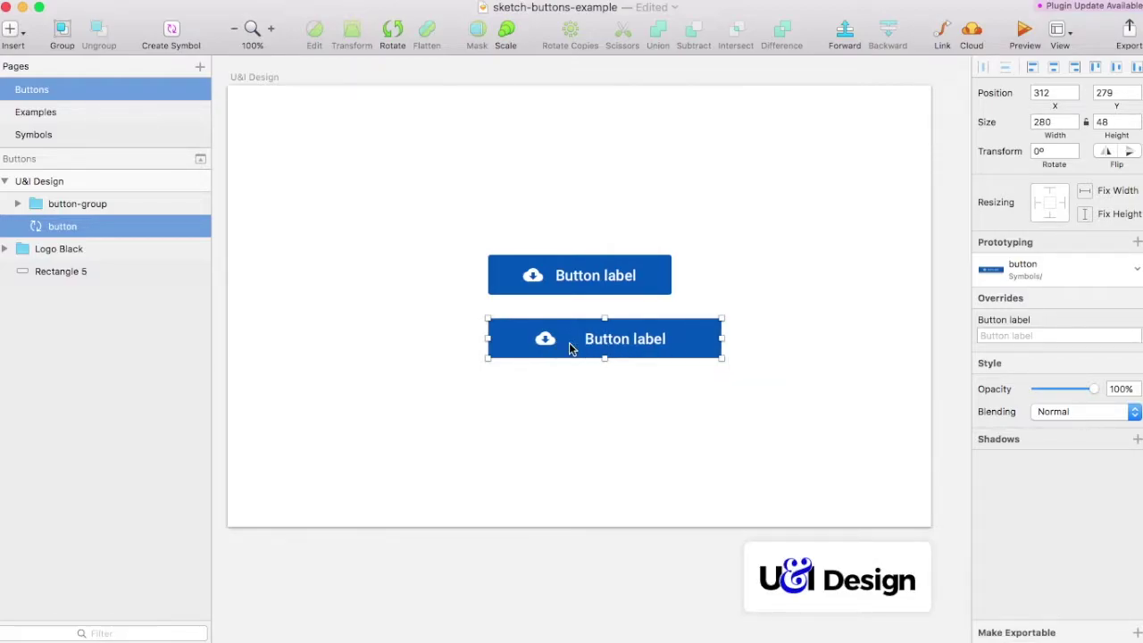
mouse_move(723, 339)
left_mouse_down()
mouse_move(755, 339)
mouse_move(677, 339)
left_mouse_up()
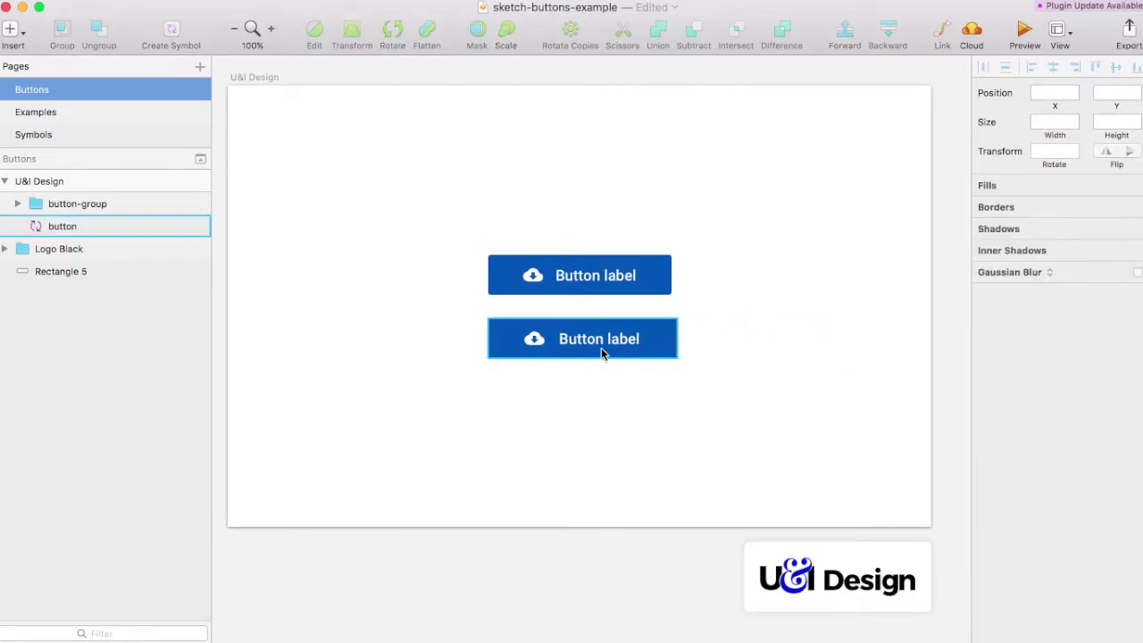
left_click(1017, 337)
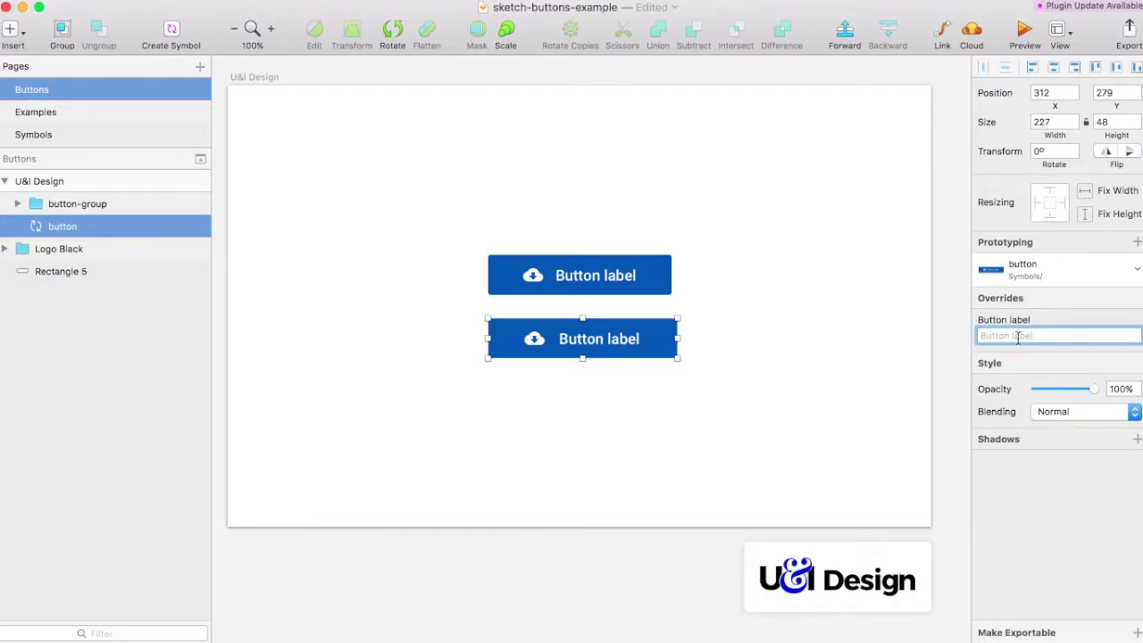
Override the lower button's label to 'Olá, tudo bem?' and reselect the button
type("Ok")
key("Return")
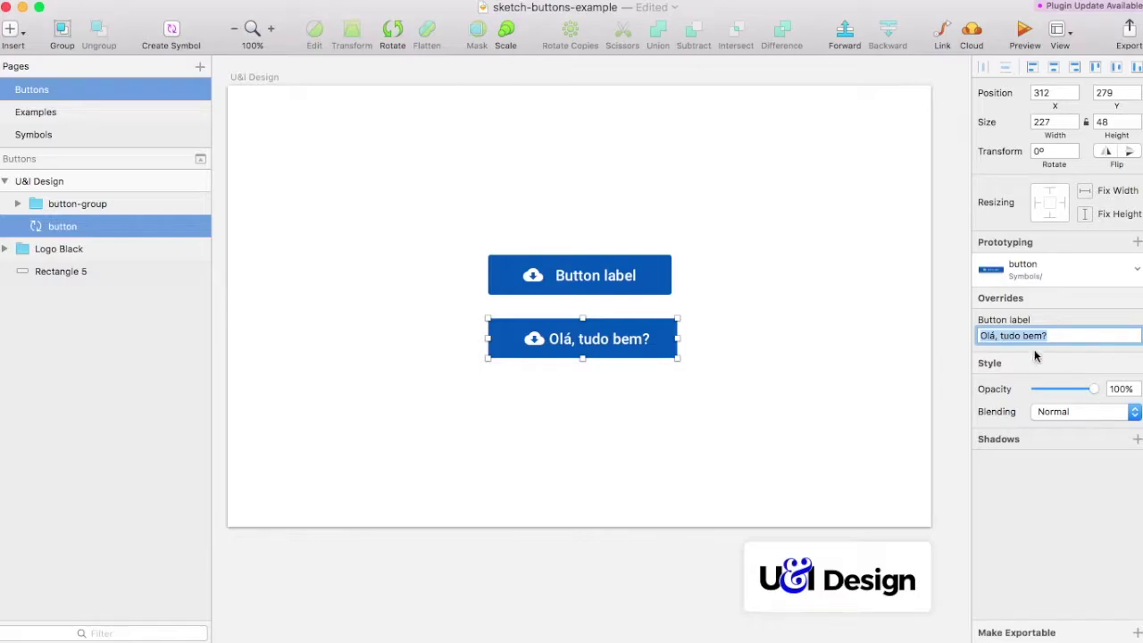
left_click(714, 367)
left_click(608, 342)
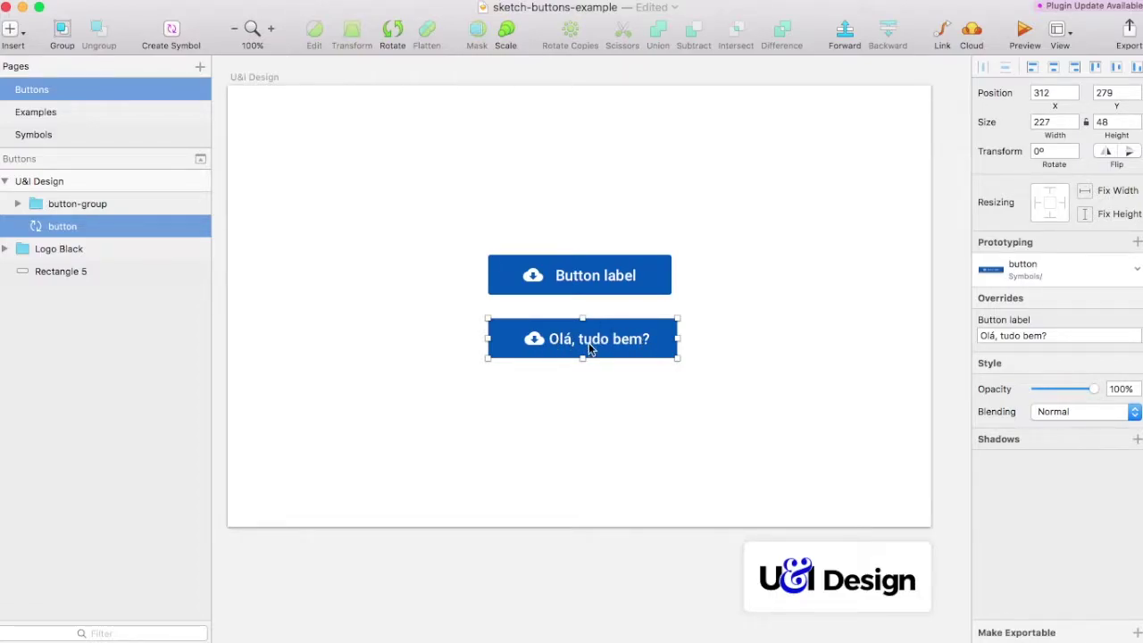
Adjust the 'Olá, tudo bem?' button instance to about 250 px wide
mouse_move(564, 347)
left_mouse_down()
mouse_move(606, 350)
mouse_move(589, 343)
left_mouse_up()
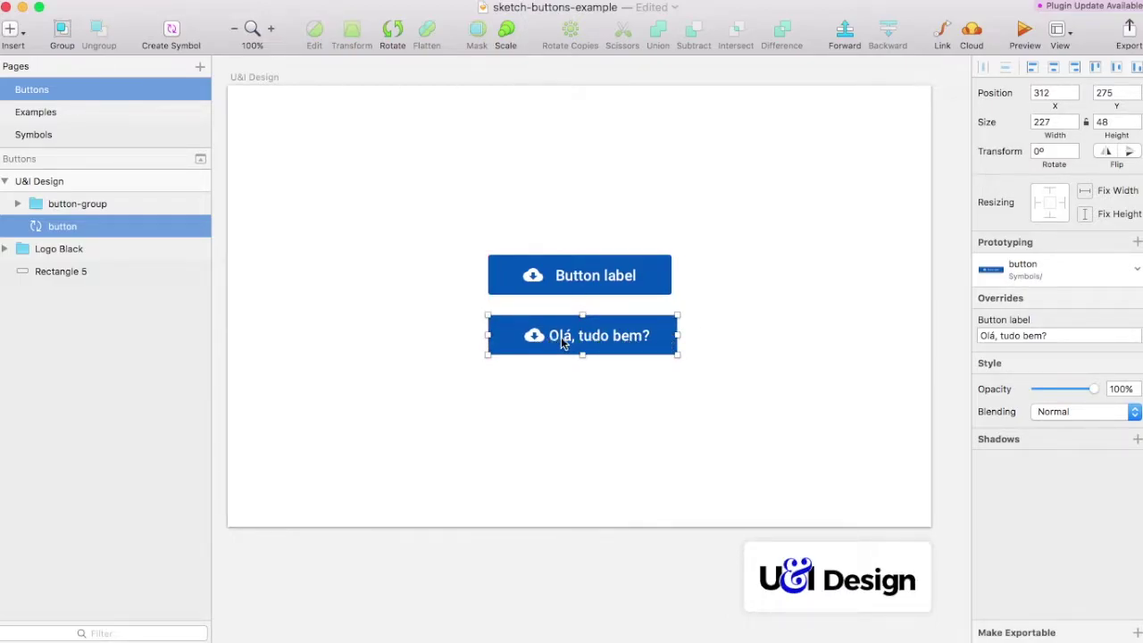
left_click_drag(679, 335, 705, 335)
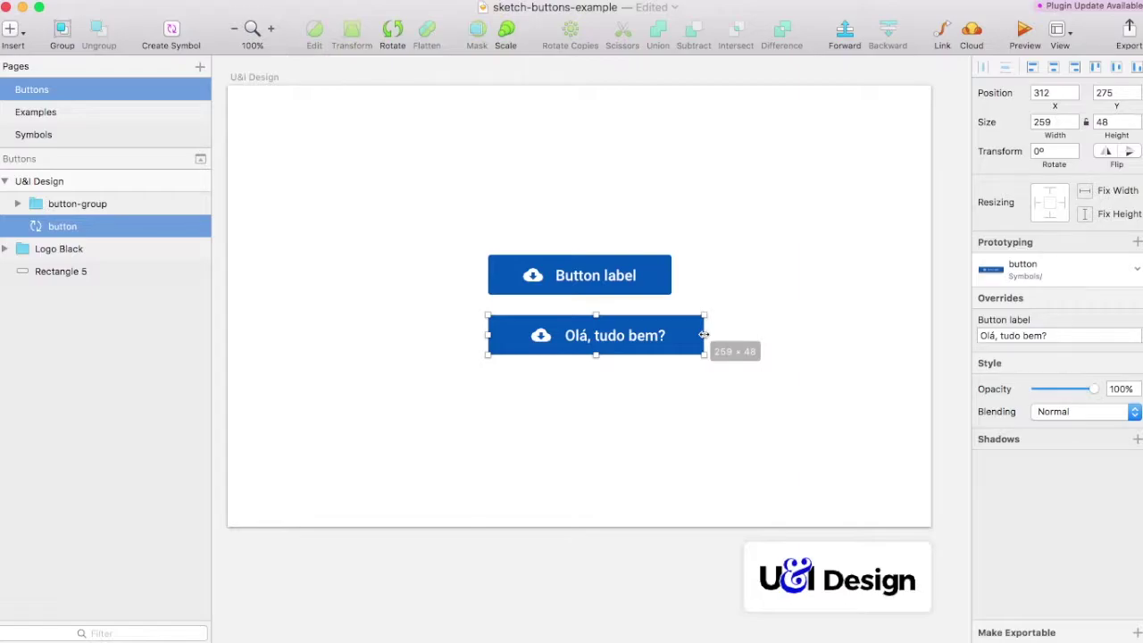
left_click_drag(705, 334, 703, 334)
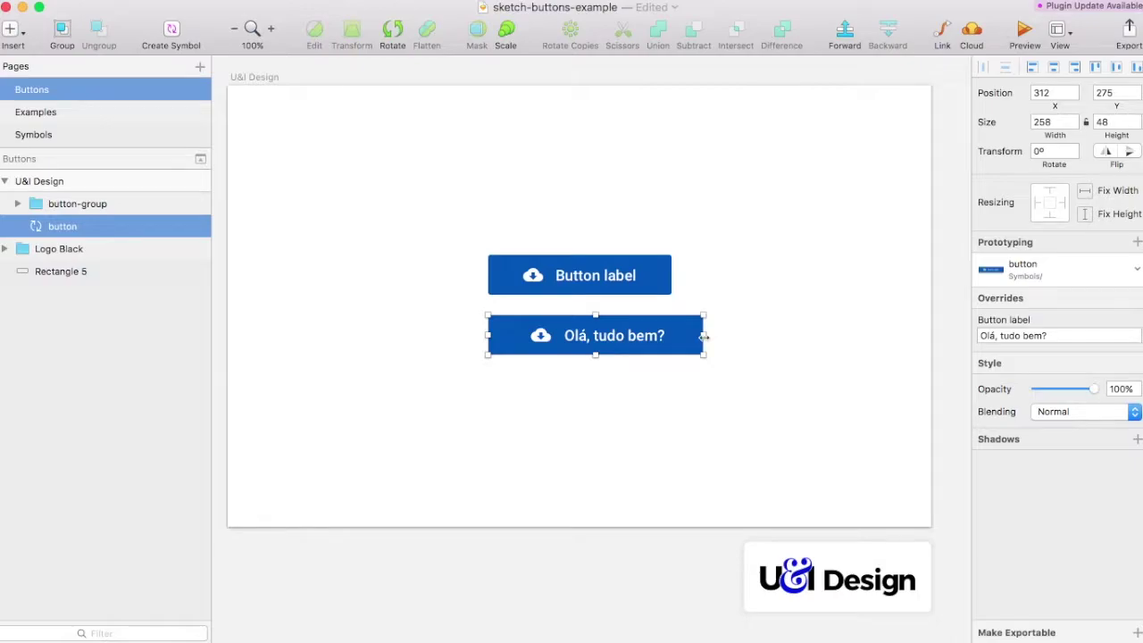
mouse_move(704, 336)
left_mouse_down()
mouse_move(835, 340)
mouse_move(696, 337)
left_mouse_up()
Reselect the instance and open its button symbol master for editing
left_click(729, 348)
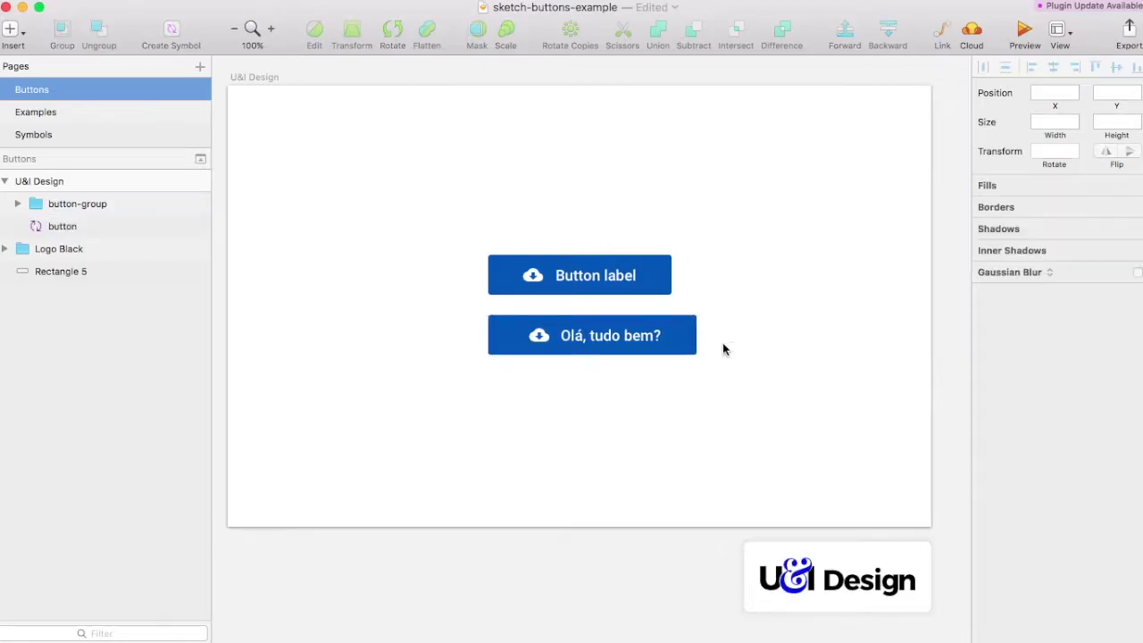
left_click(585, 346)
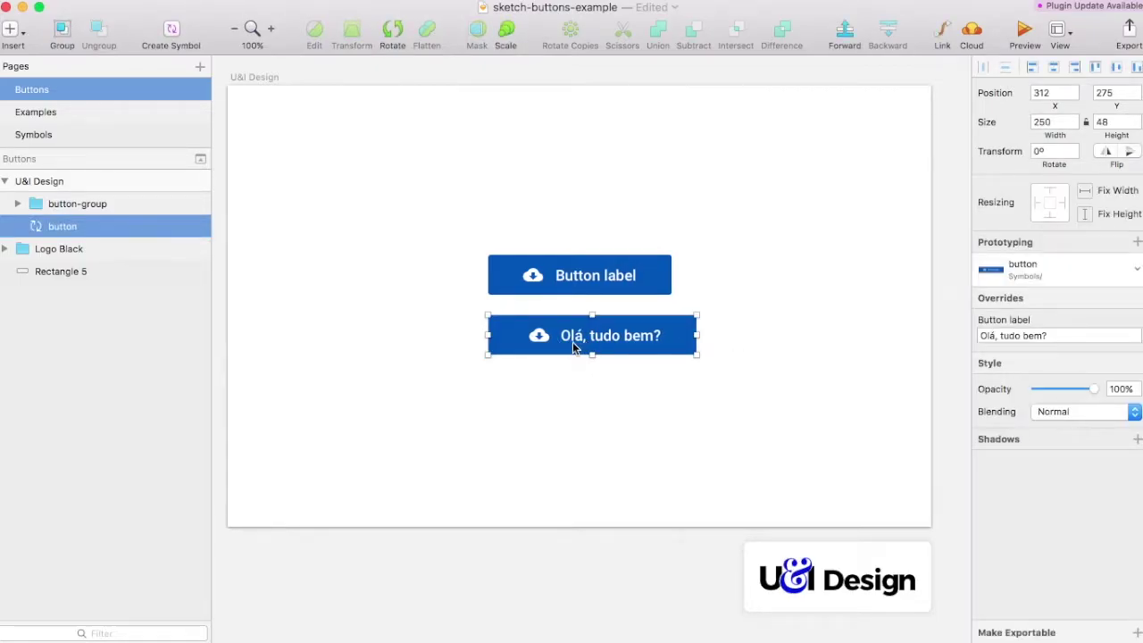
double_click(583, 347)
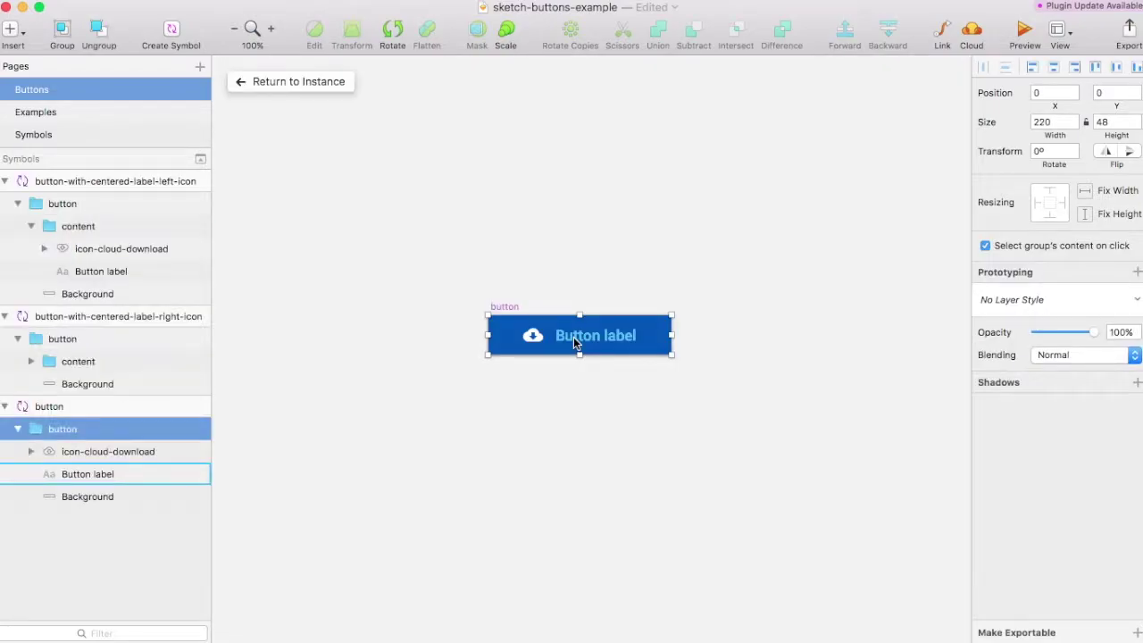
Inspect the master's Button label and cloud-download icon layers, then return to the instance
left_click(593, 340)
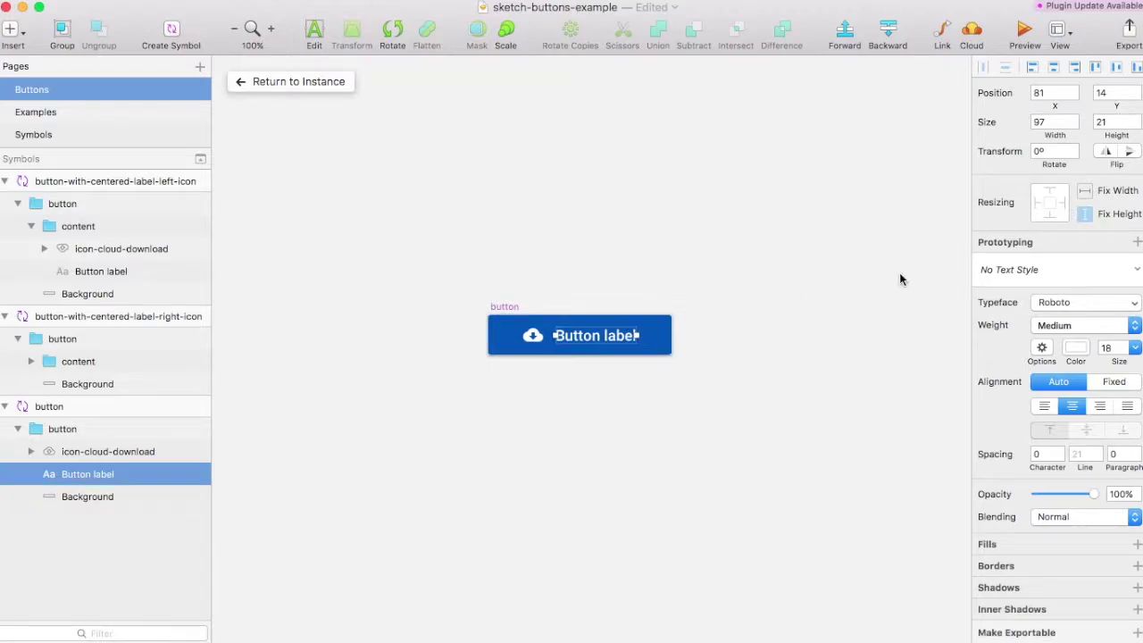
left_click(533, 344)
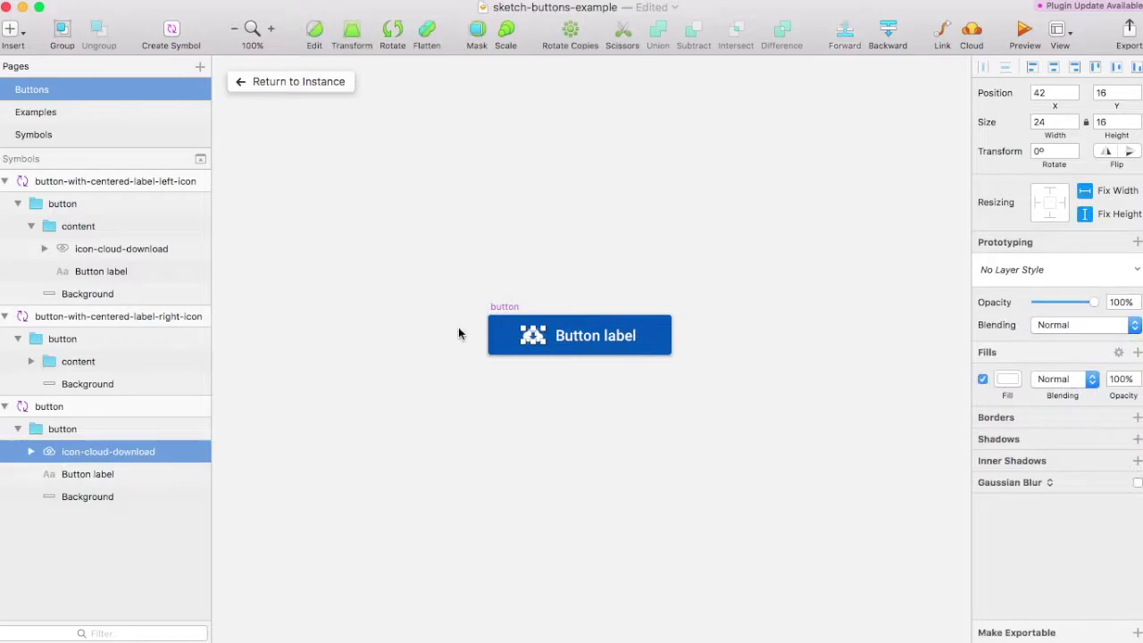
left_click(737, 331)
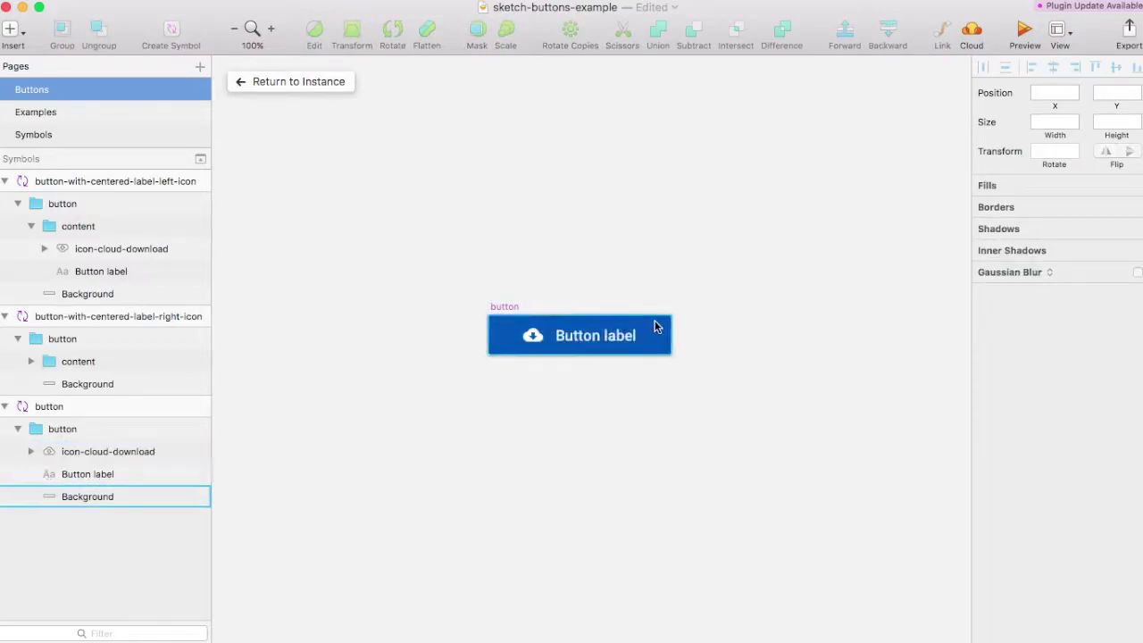
left_click(585, 346)
left_click(714, 319)
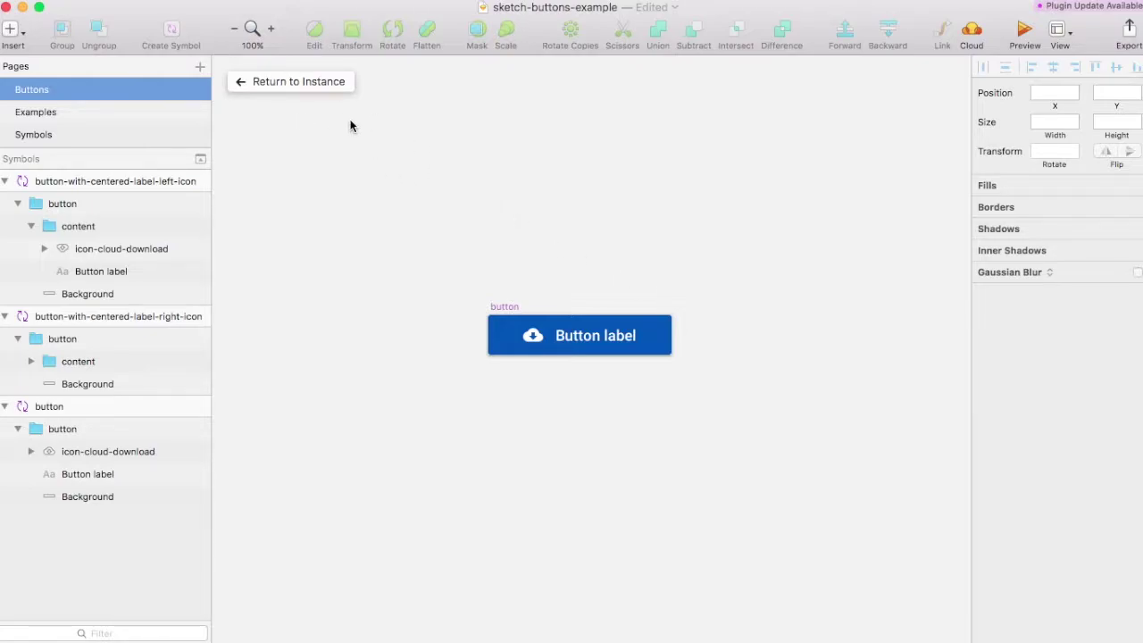
left_click(317, 88)
On the Examples page, narrow the Button Example instance to 691 px
left_click(119, 116)
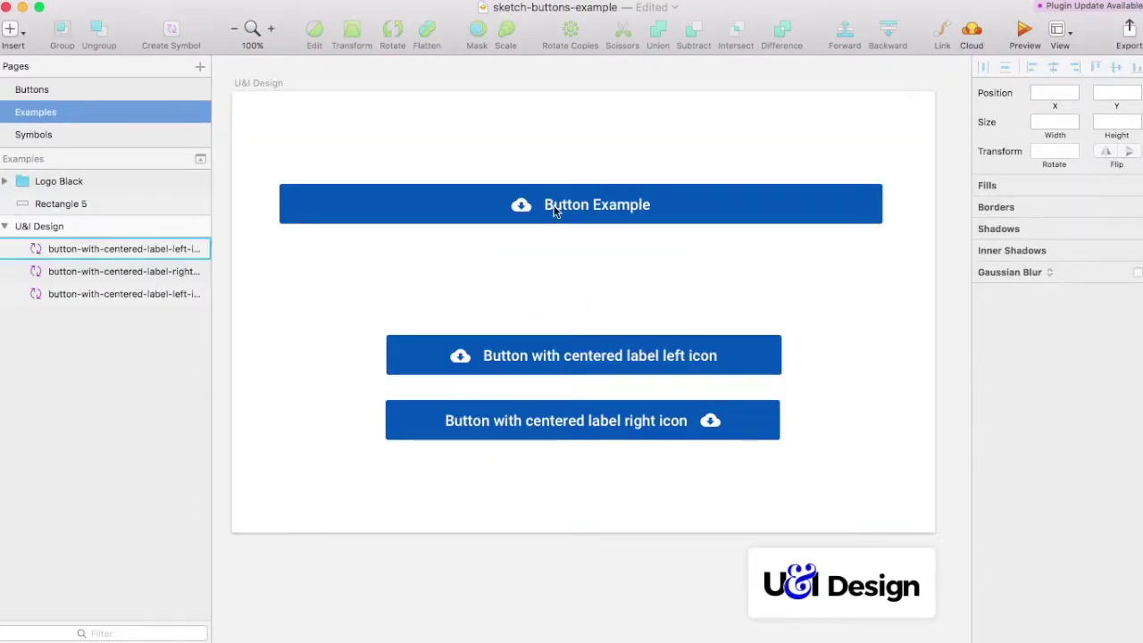
left_click(653, 218)
mouse_move(883, 204)
left_mouse_down()
mouse_move(658, 205)
mouse_move(871, 209)
left_mouse_up()
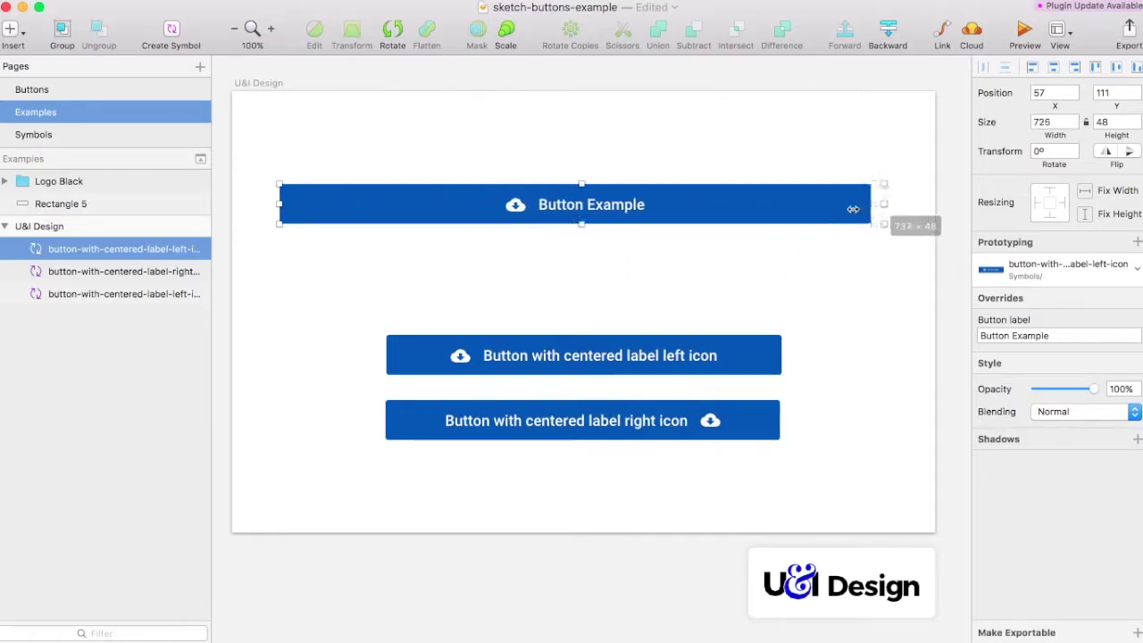
left_click_drag(870, 209, 856, 205)
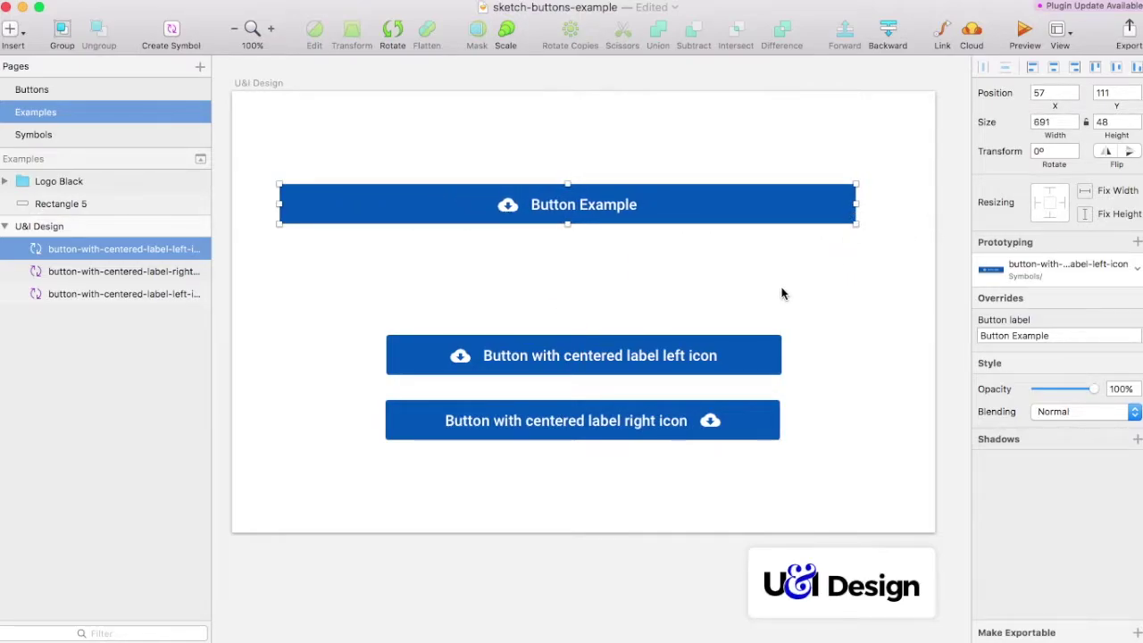
left_click(779, 294)
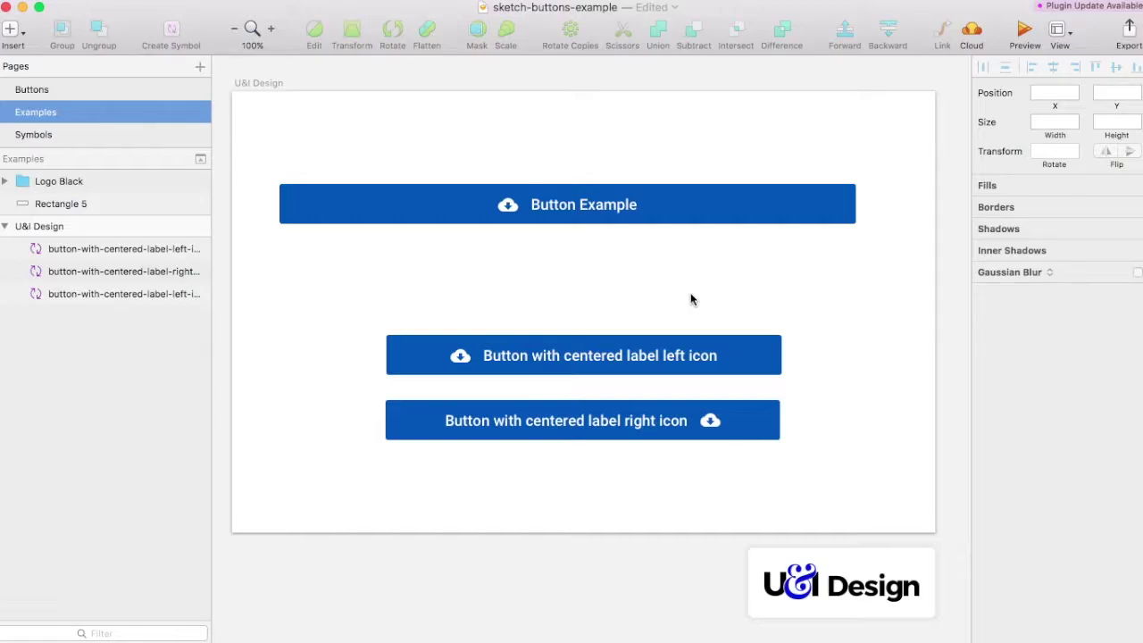
Narrow the Button Example instance further to 645 px, label still centred
left_click(748, 214)
mouse_move(854, 205)
left_mouse_down()
mouse_move(615, 134)
mouse_move(544, 203)
mouse_move(816, 213)
left_mouse_up()
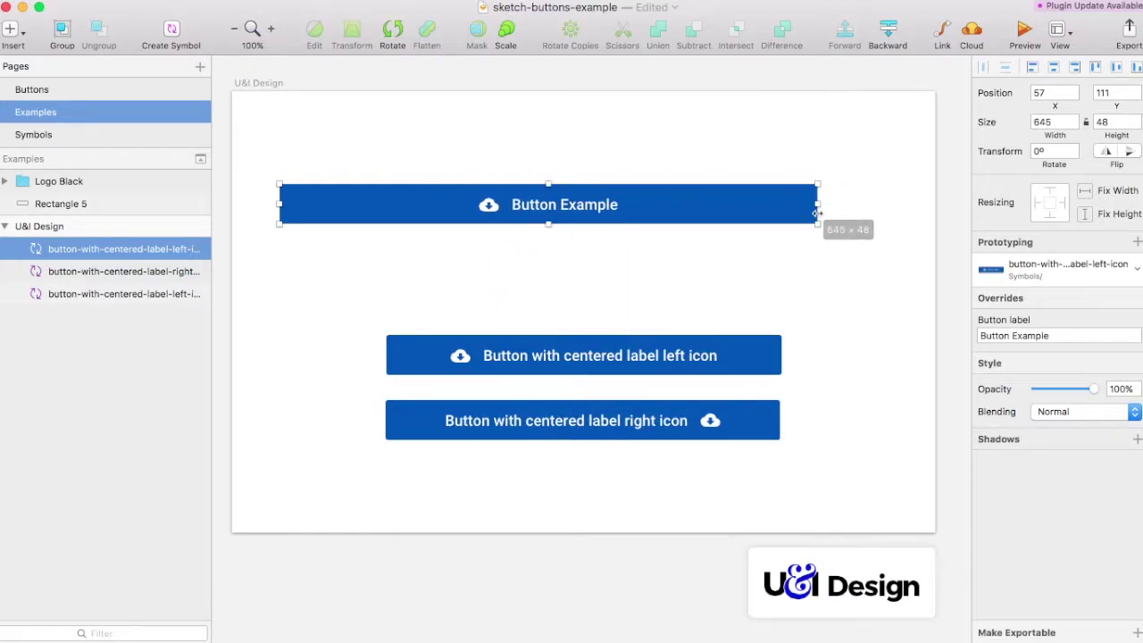
left_click(860, 218)
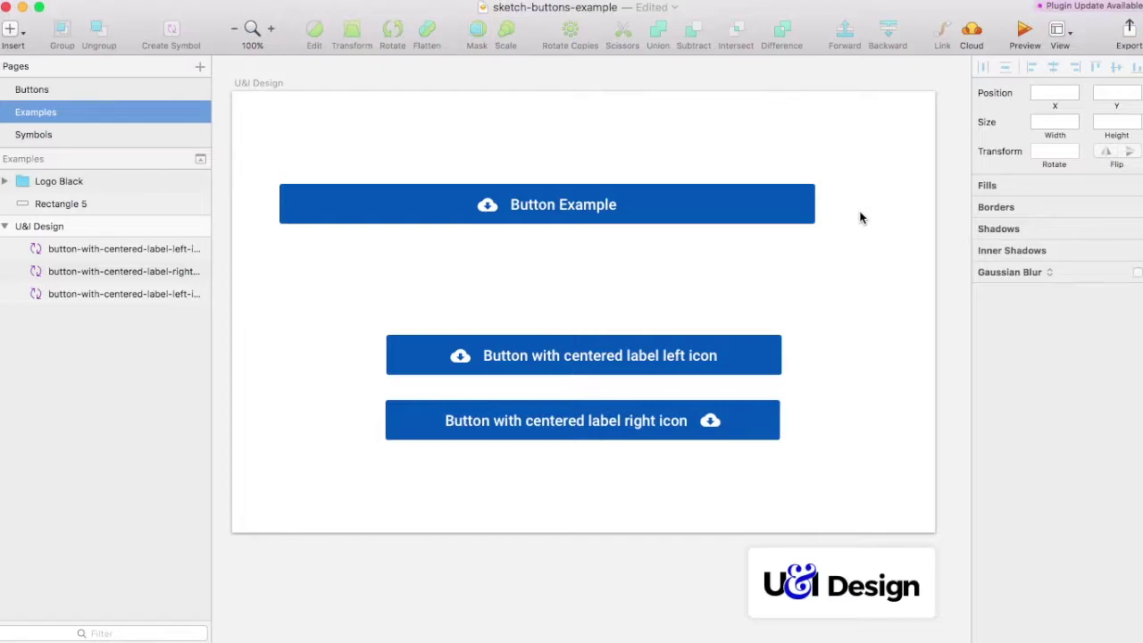
left_click(776, 212)
Shrink the Button Example instance to 561 px wide, then go to the Symbols page
mouse_move(814, 205)
left_mouse_down()
mouse_move(700, 192)
mouse_move(779, 204)
left_mouse_up()
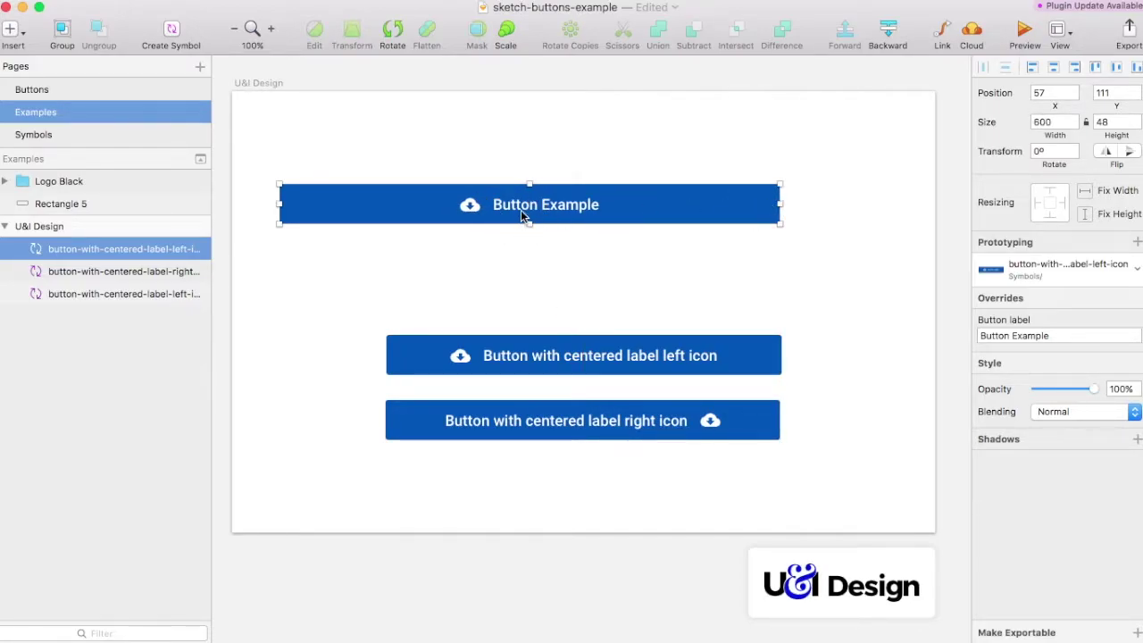
left_click_drag(779, 204, 747, 207)
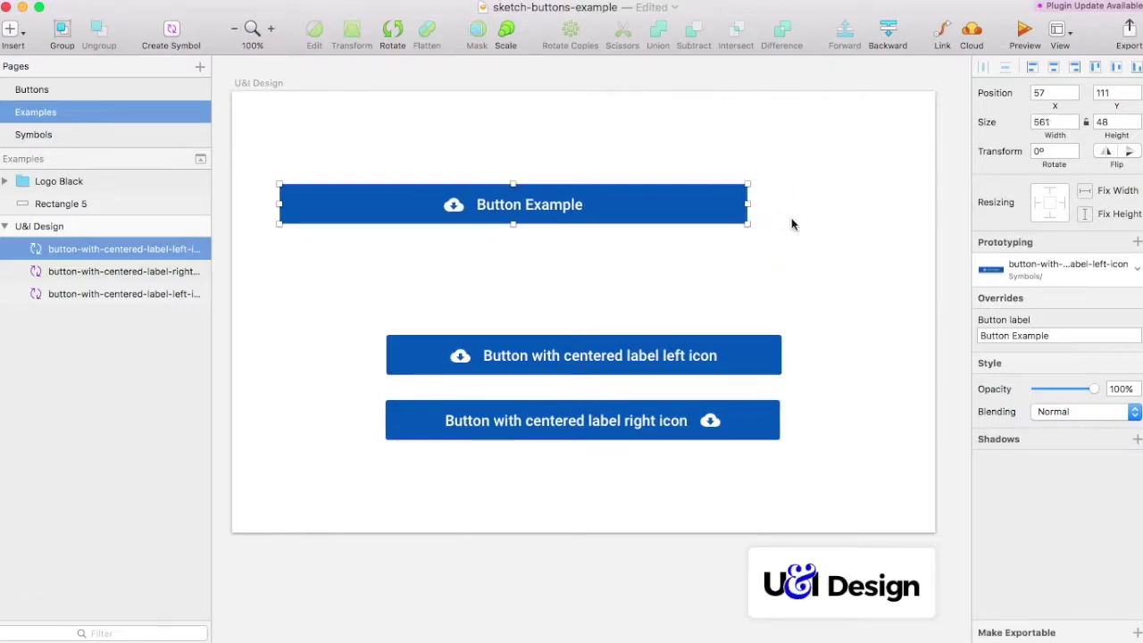
left_click(777, 225)
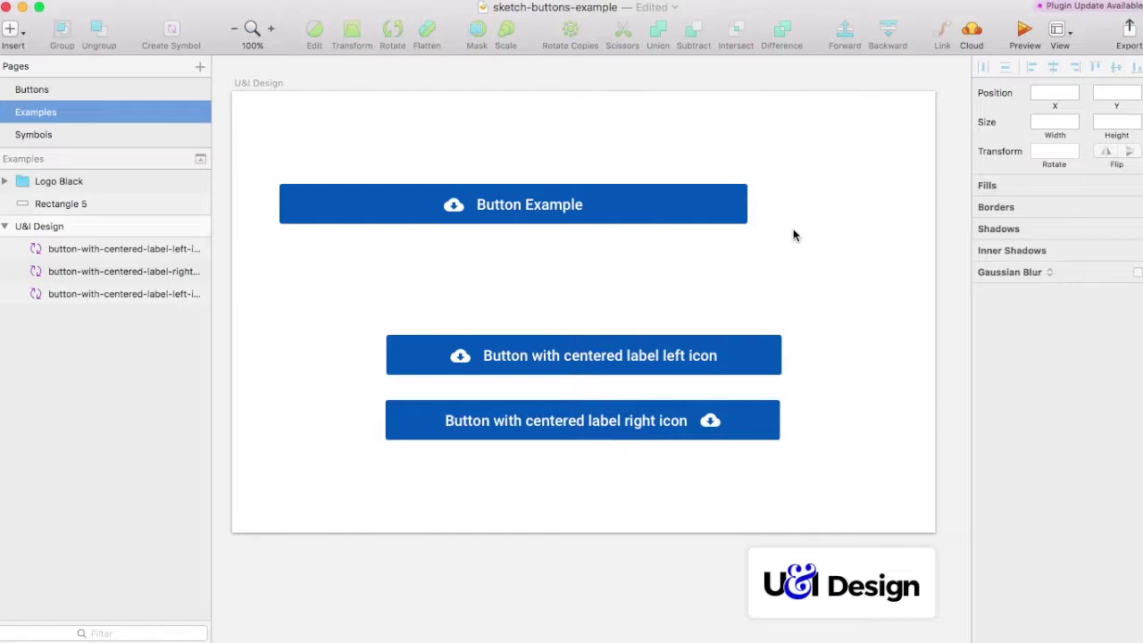
left_click(109, 135)
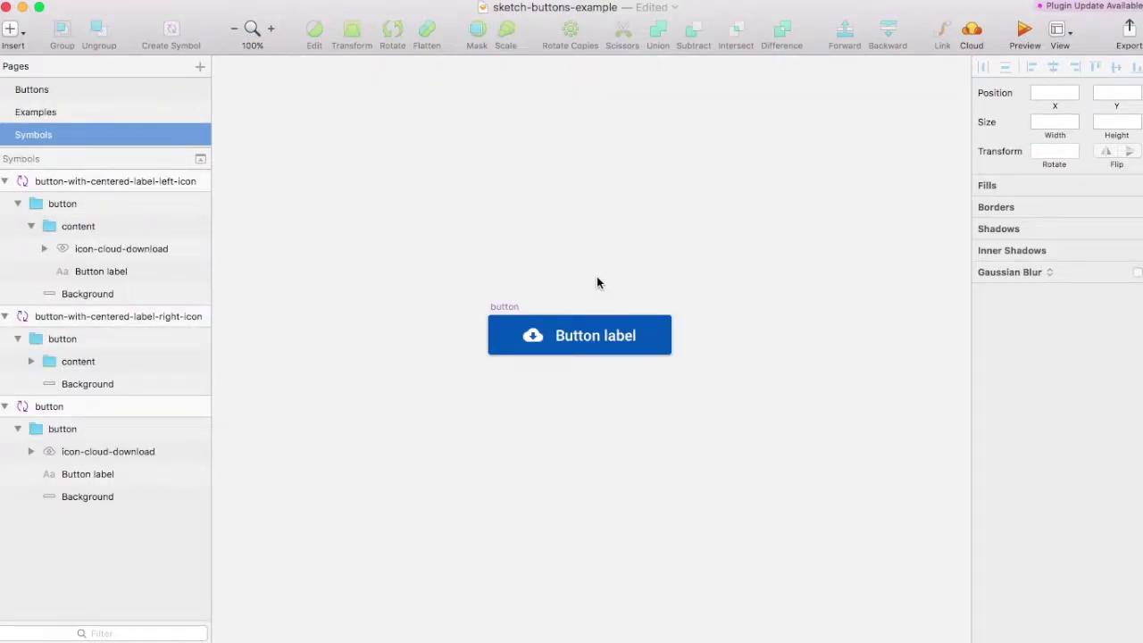
Duplicate the plain button symbol master with Cmd+D and select the copy
left_click(500, 308)
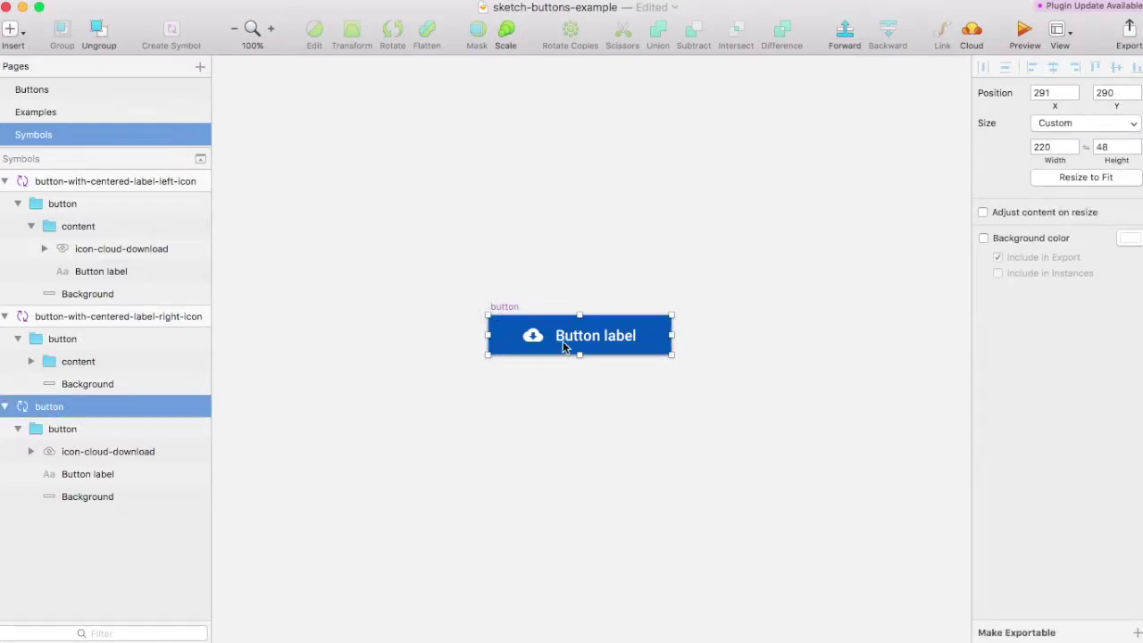
left_click(732, 375)
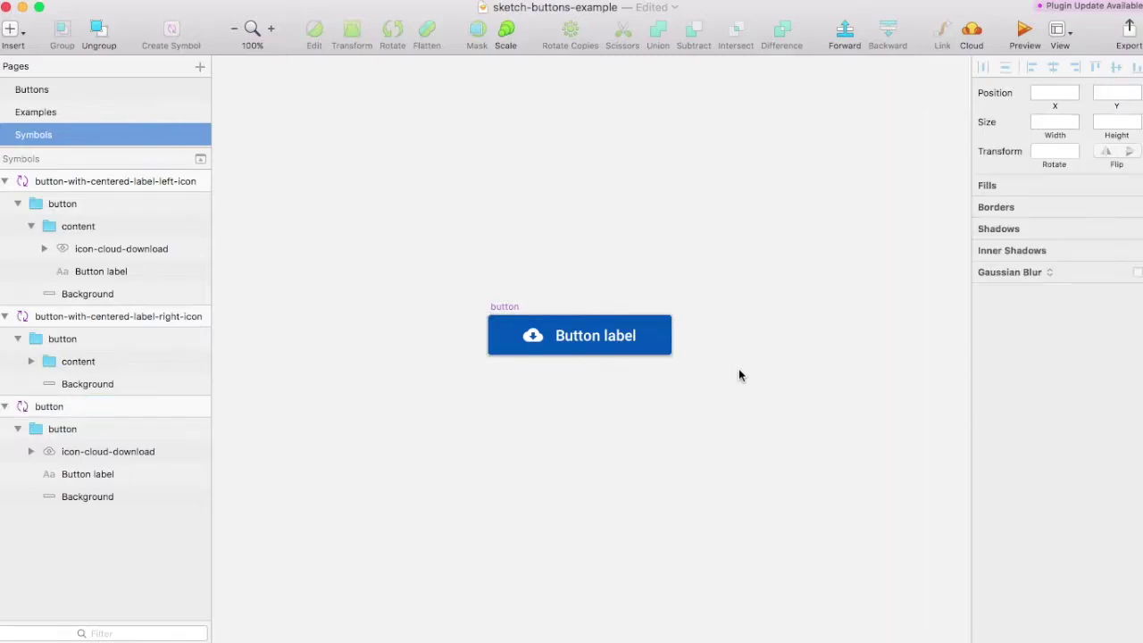
left_click(513, 304)
key("super+d")
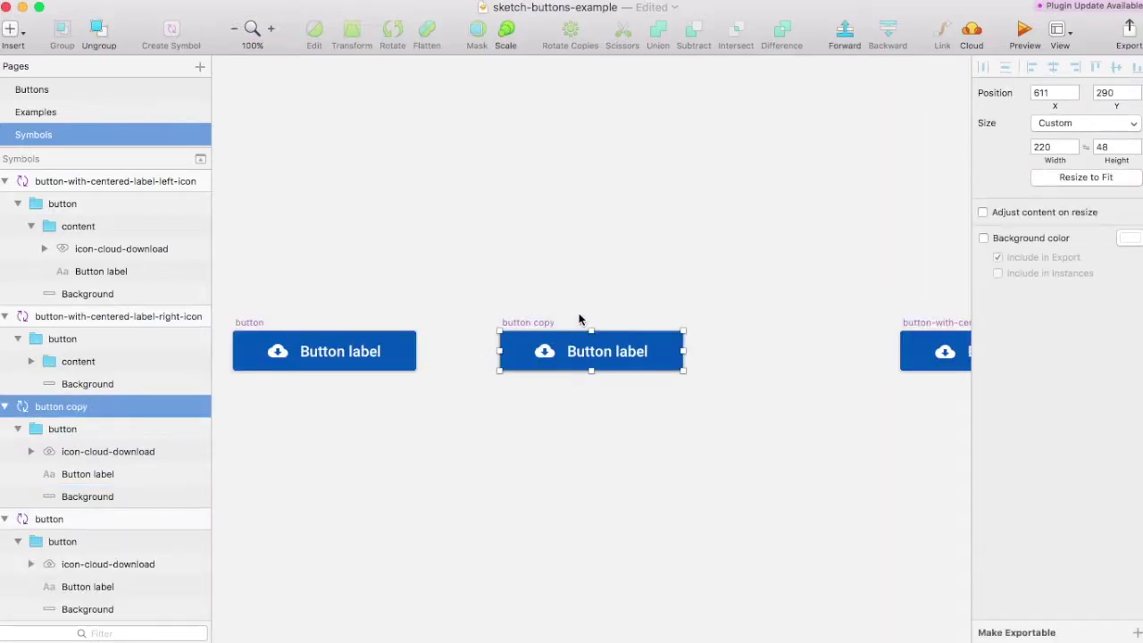
left_click(599, 304)
scroll(850, 294, "right", 5)
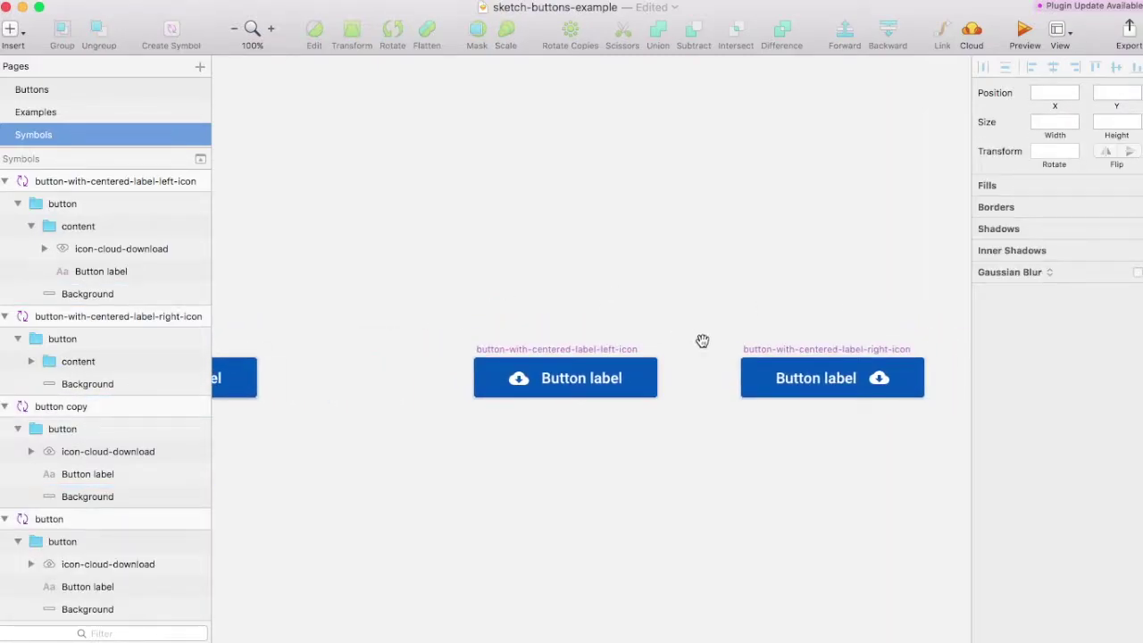
scroll(350, 415, "left", 5)
scroll(498, 441, "down", 2)
left_click(470, 306)
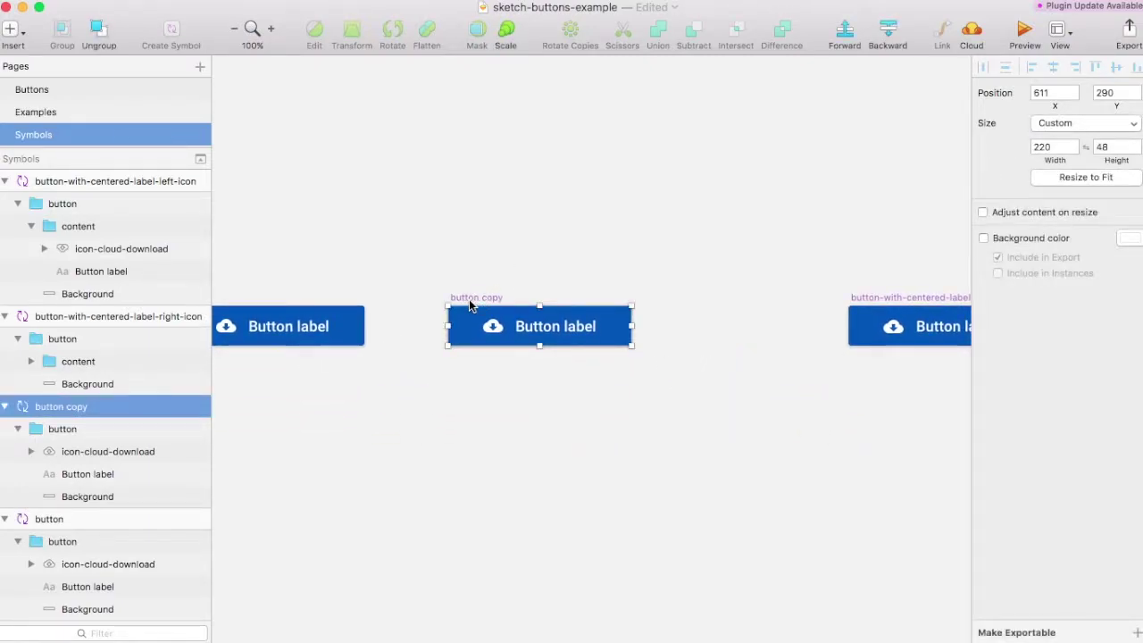
Rename 'button copy' to 'button-example'
double_click(68, 407)
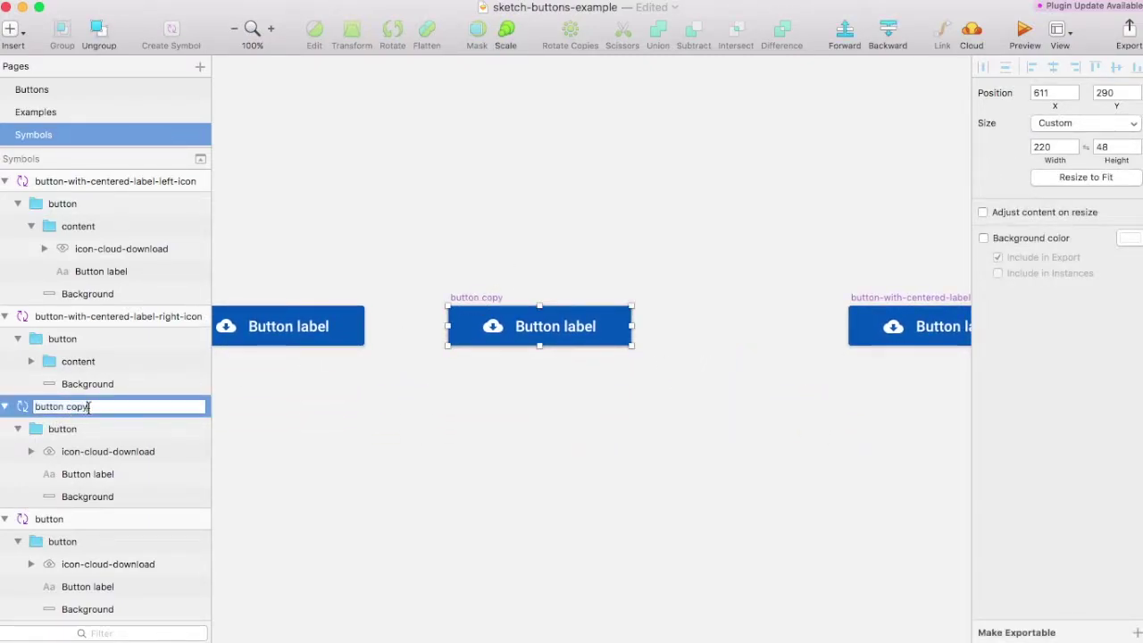
left_click_drag(61, 407, 89, 406)
type("-exam")
key("BackSpace")
key("BackSpace")
type("em")
key("BackSpace")
key("BackSpace")
type("ample")
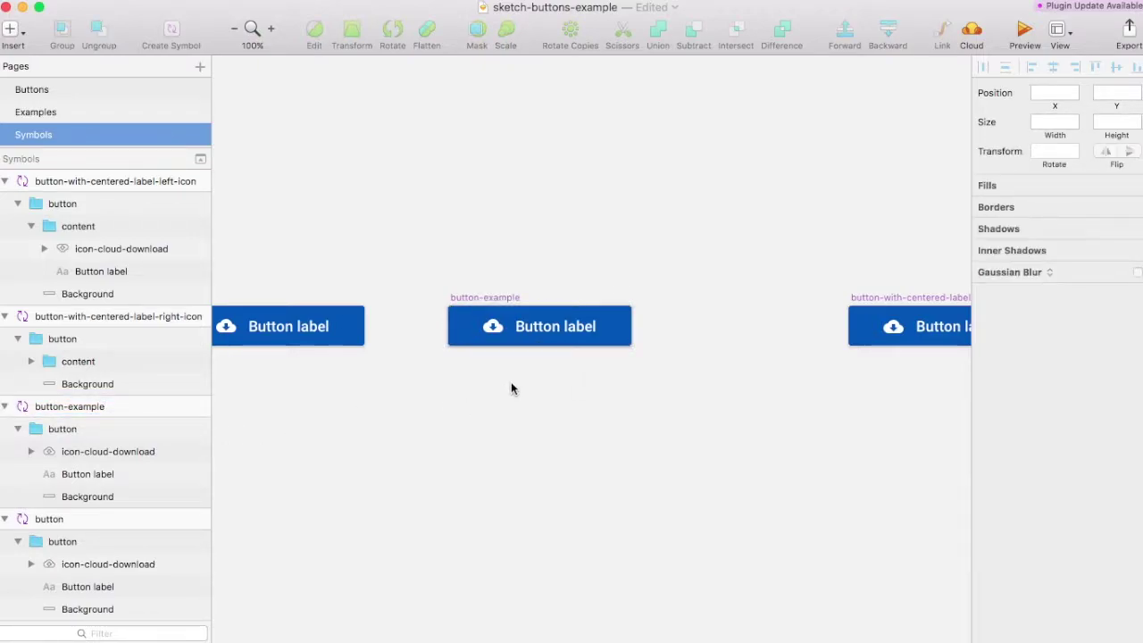
left_click(493, 327, "super")
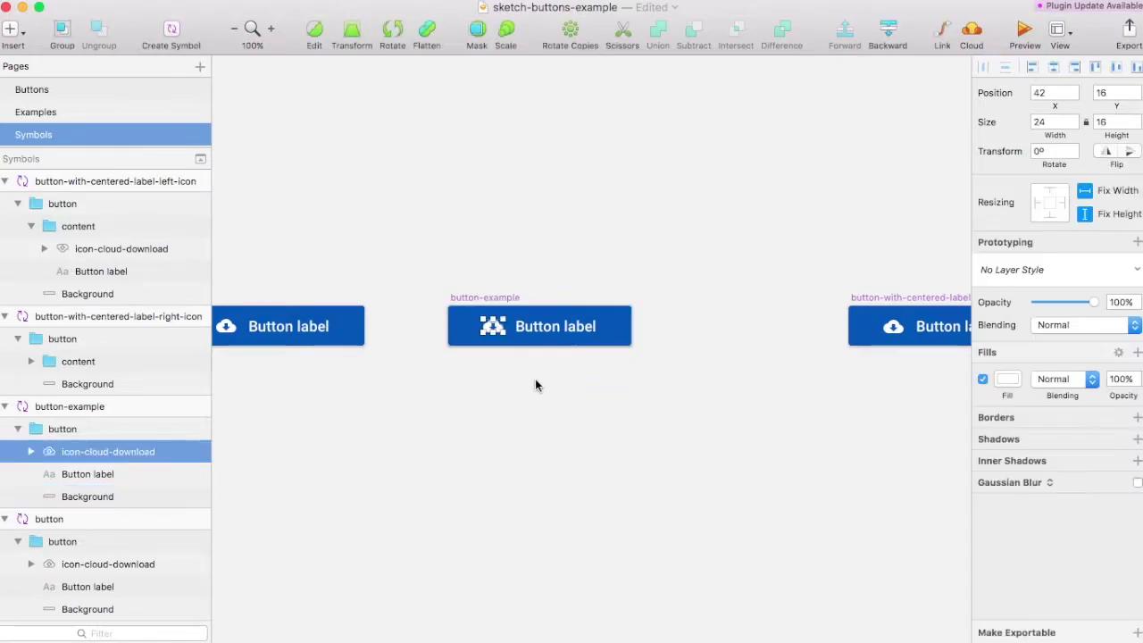
Group the Button label text and cloud icon layers together
left_click(538, 337)
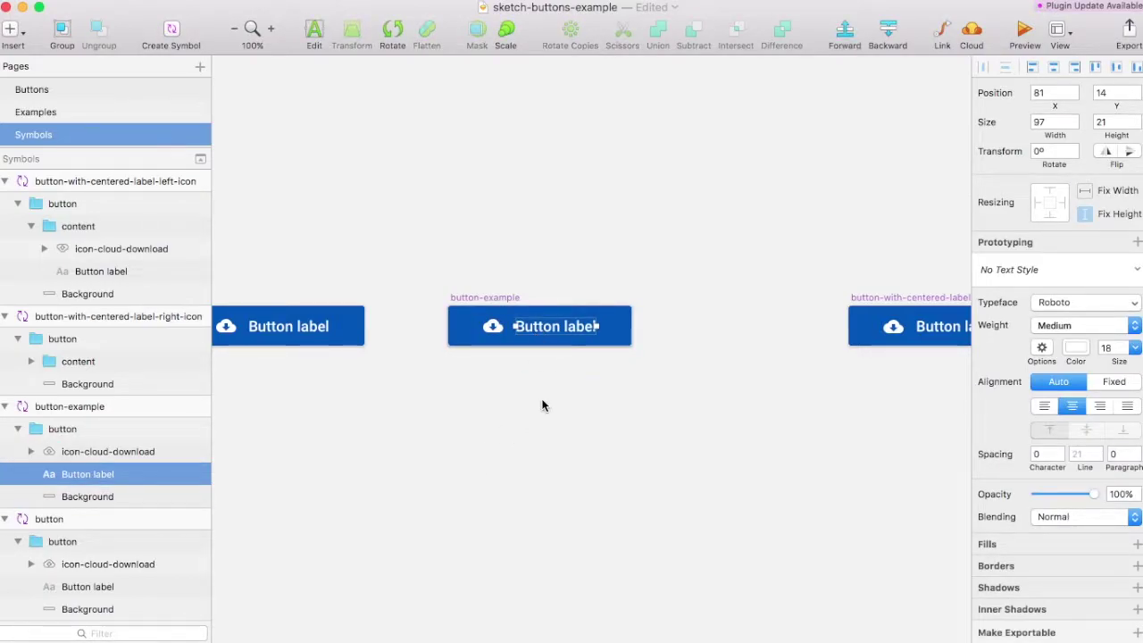
left_click(499, 331, "shift")
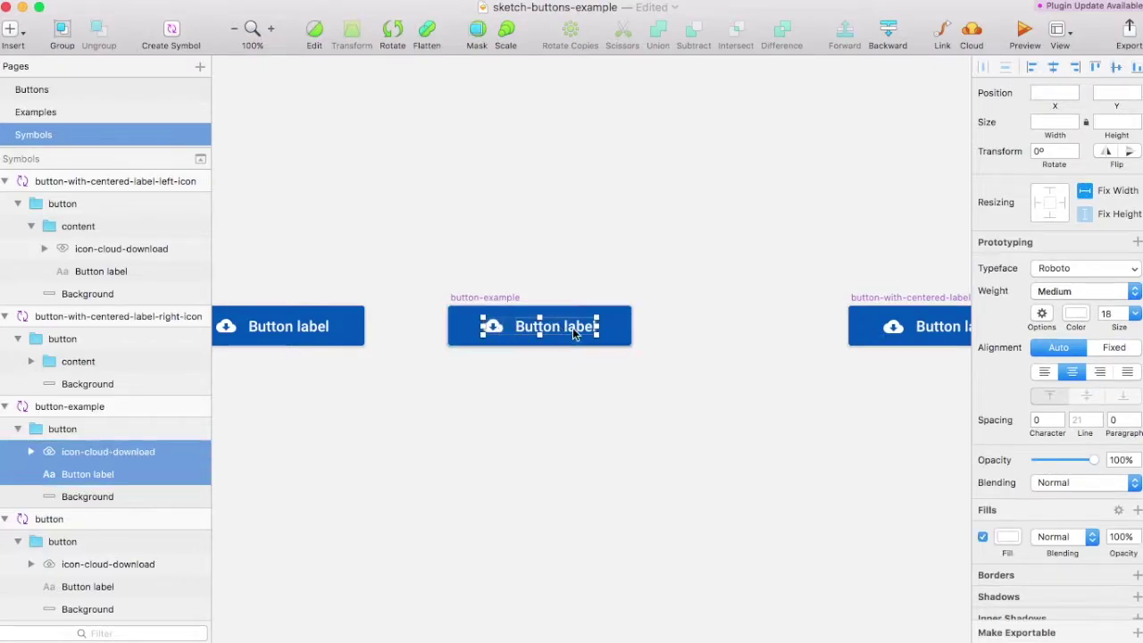
key("ctrl+g")
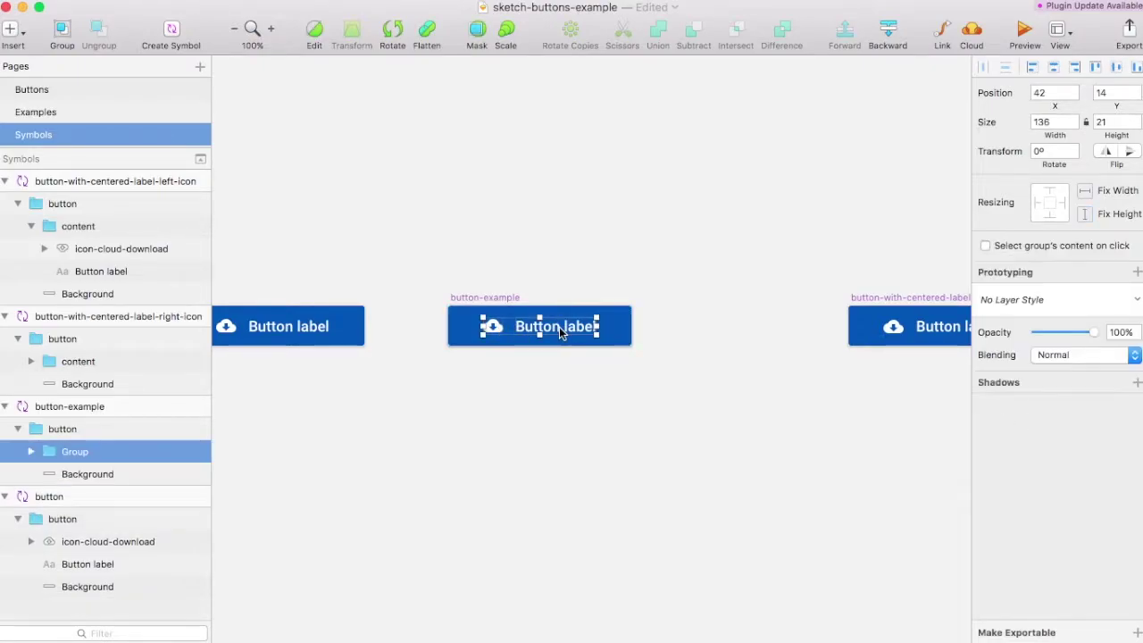
Name the new group 'content', then drill back into it to reach Button label
double_click(80, 451)
type("content")
key("Return")
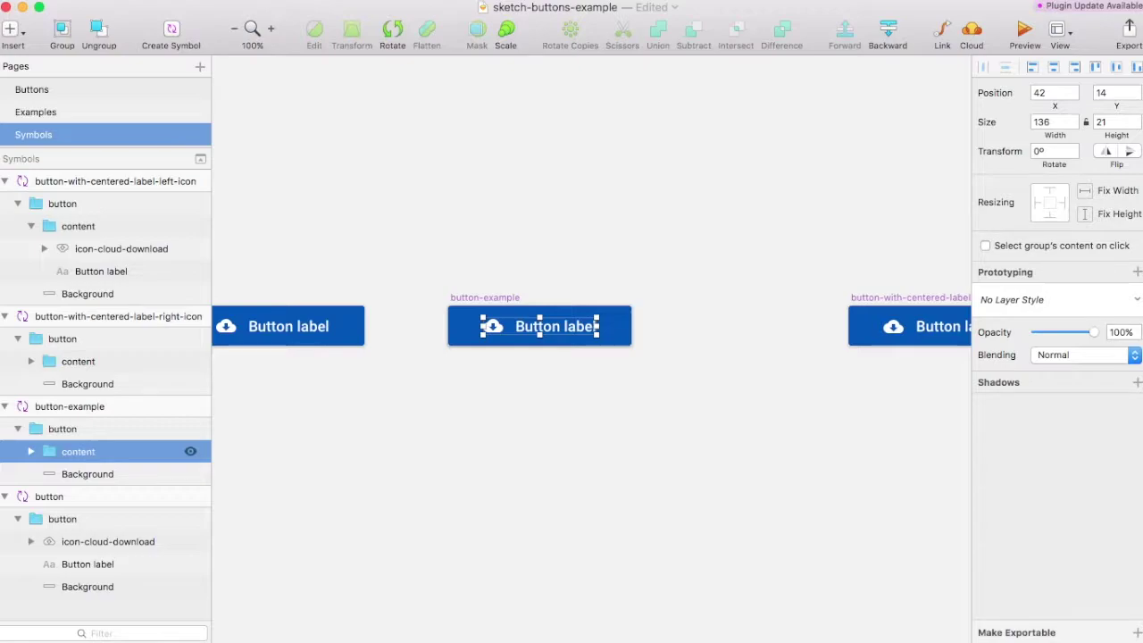
left_click(528, 370)
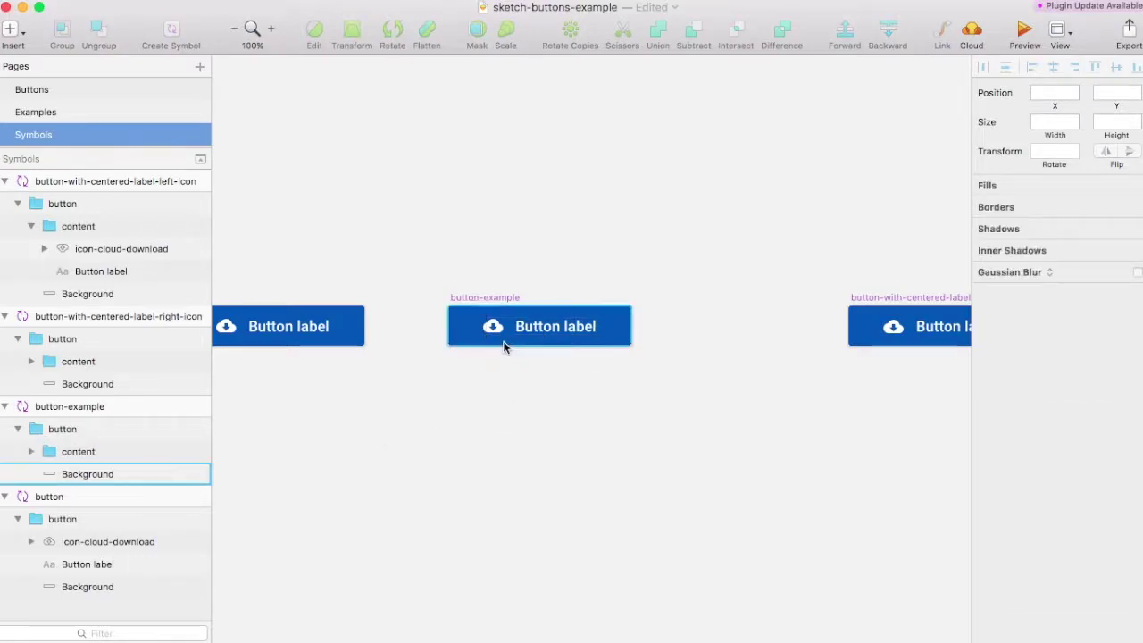
left_click(536, 331)
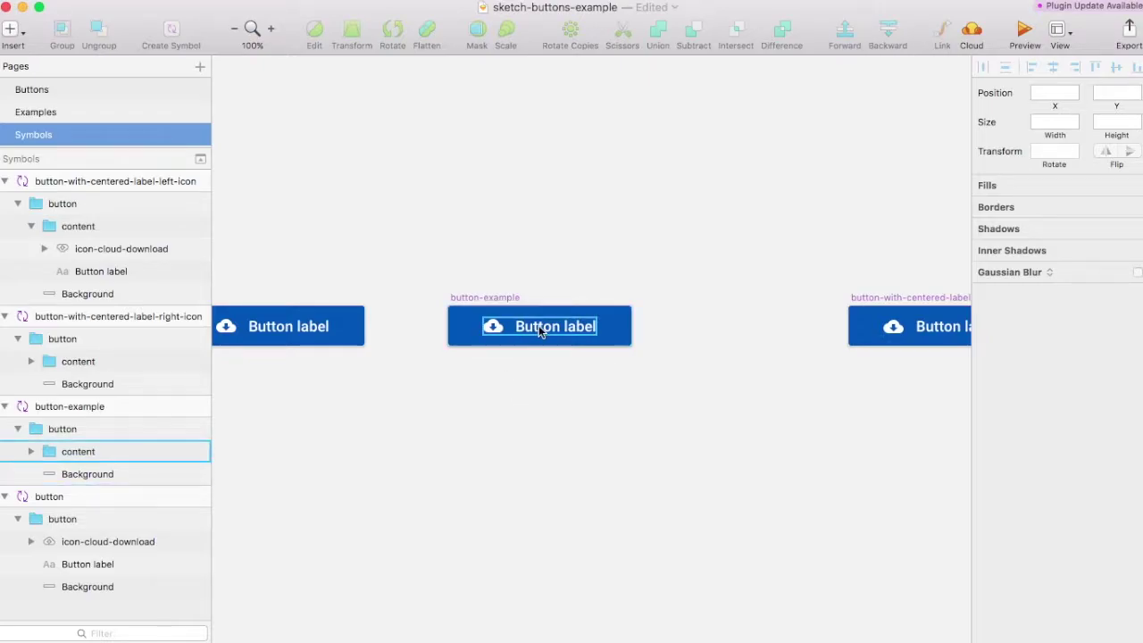
double_click(535, 327)
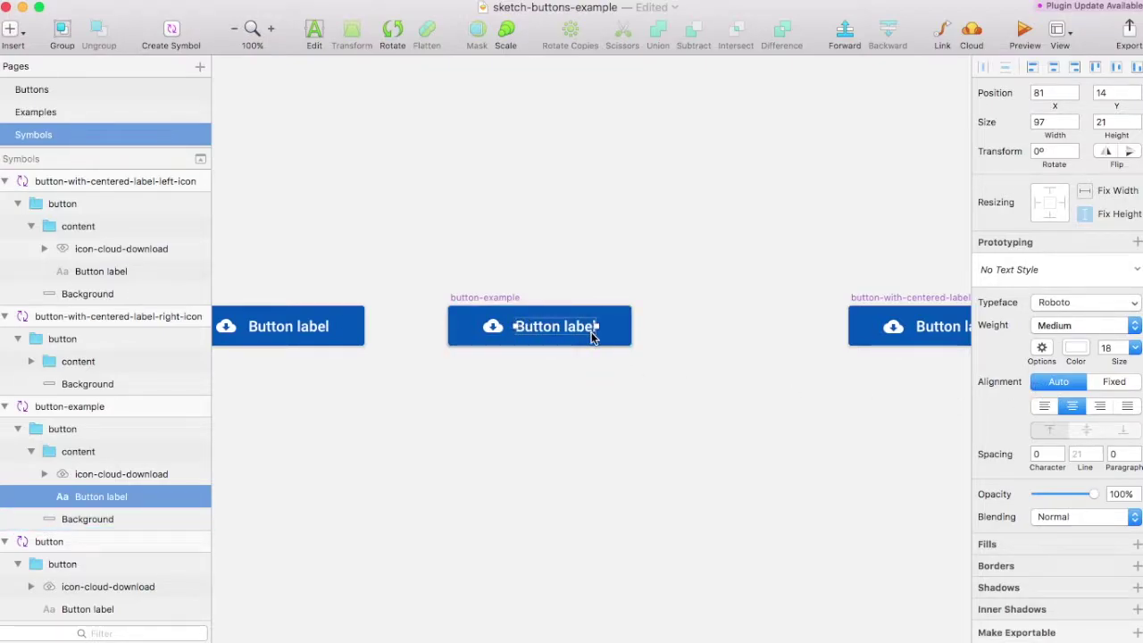
Left-align the 'Button label' text, then reselect it inside the content group
left_click(1045, 407)
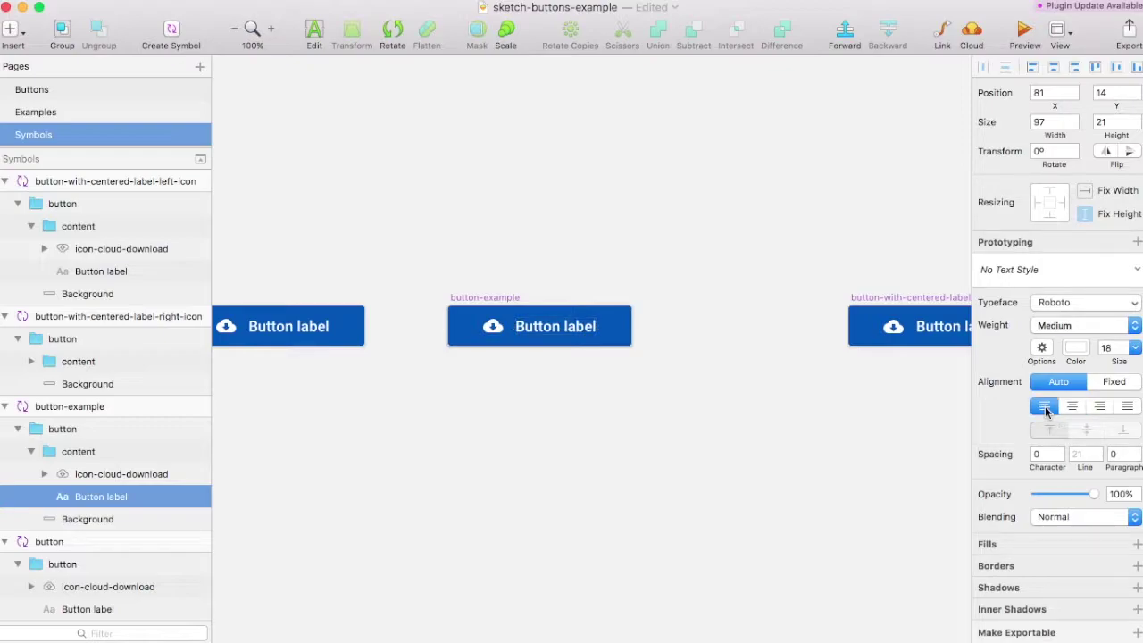
left_click(496, 333)
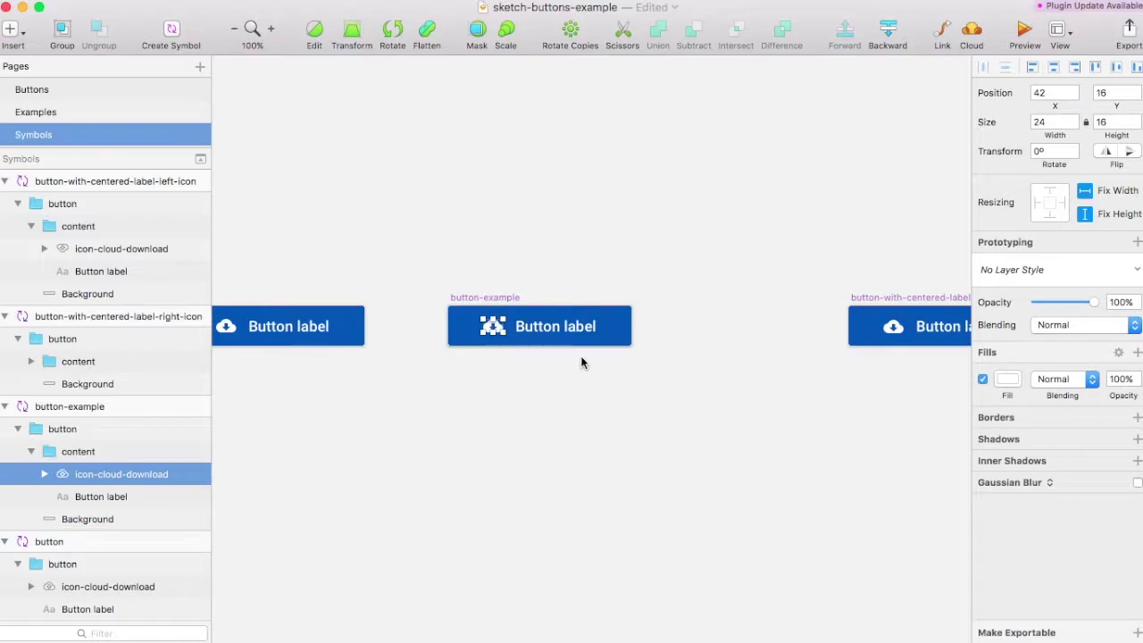
left_click(539, 330)
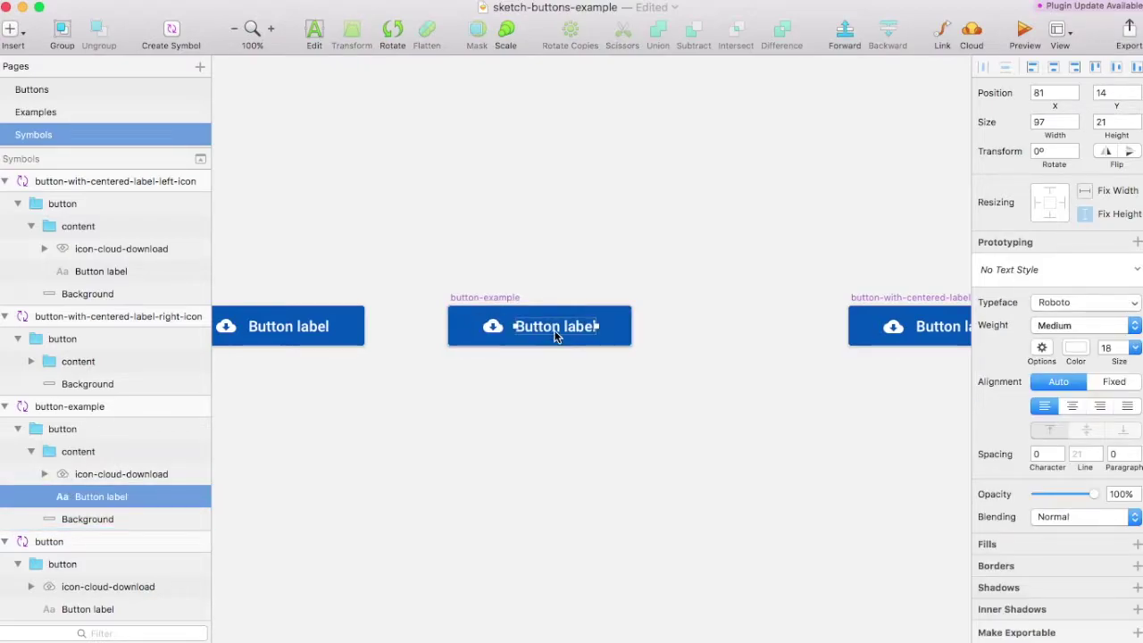
key("Escape")
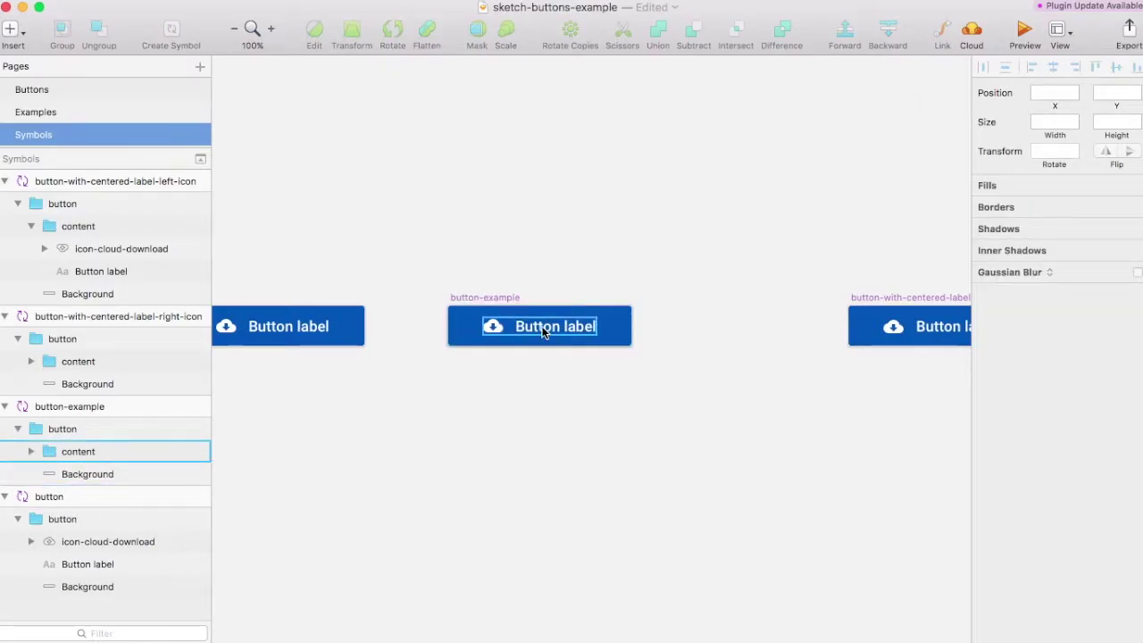
left_click(543, 330)
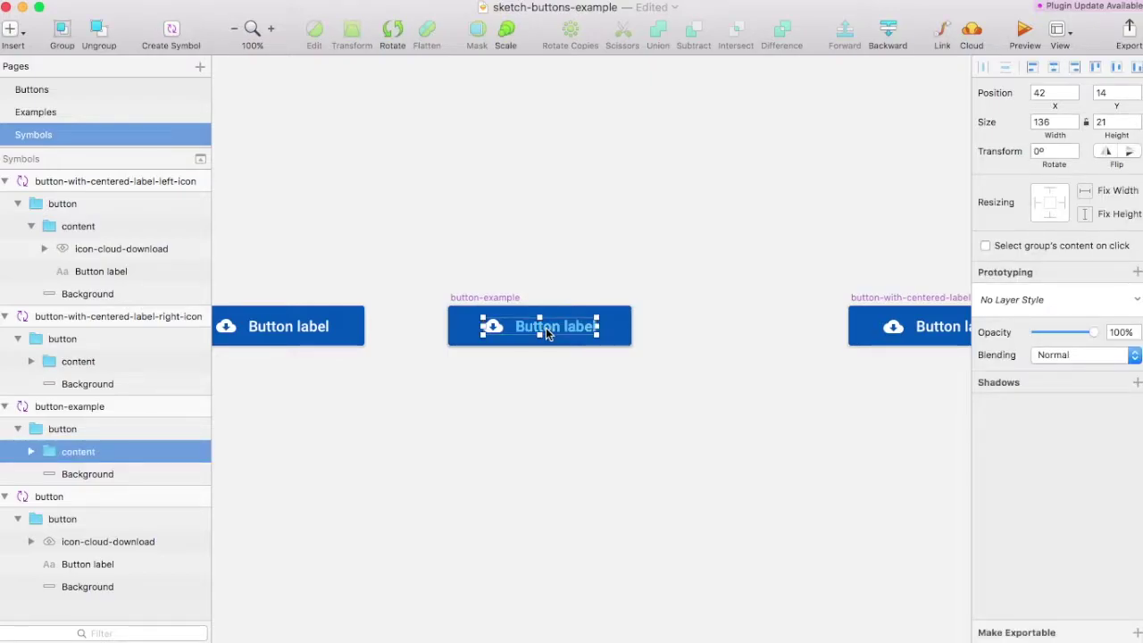
double_click(547, 332)
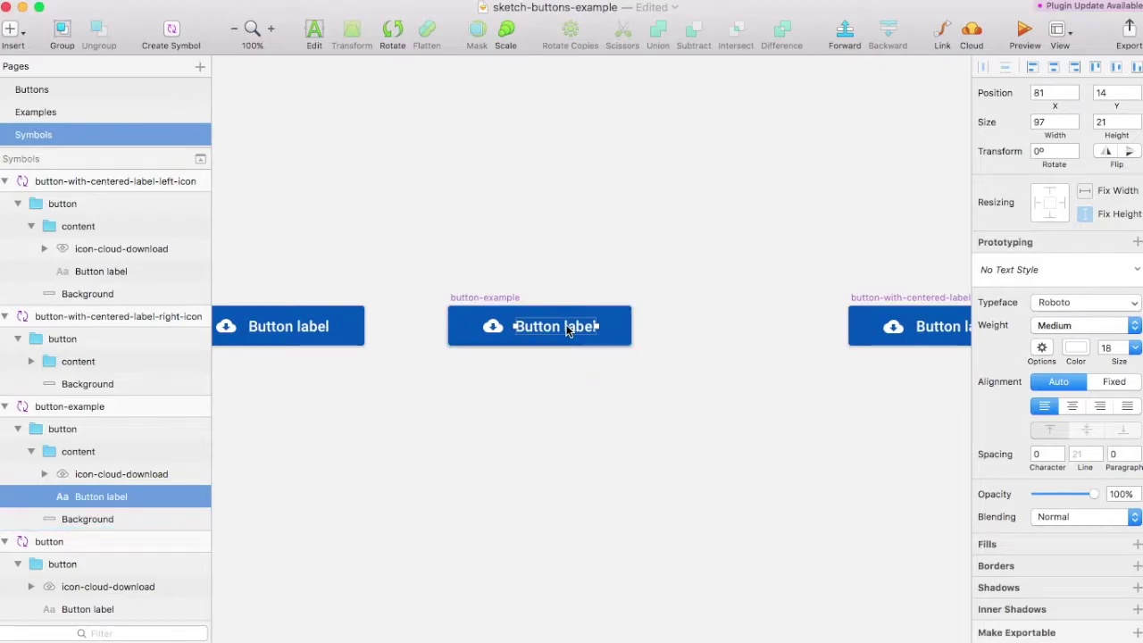
left_click(1043, 151)
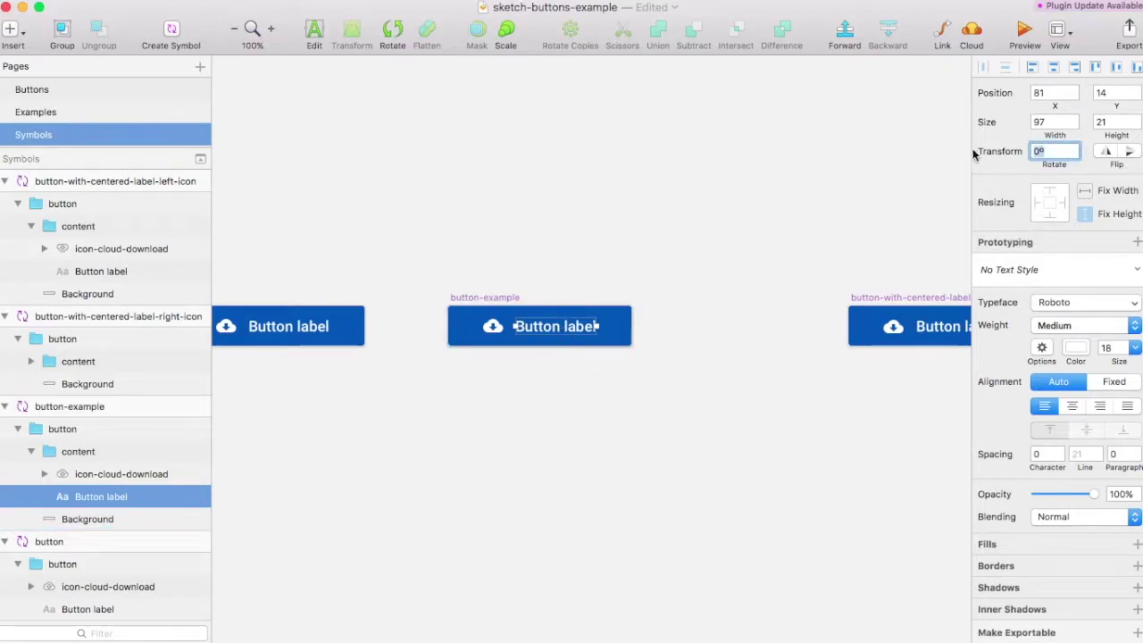
type("18")
Rotate the Button label and the cloud icon 180° each
key("Return")
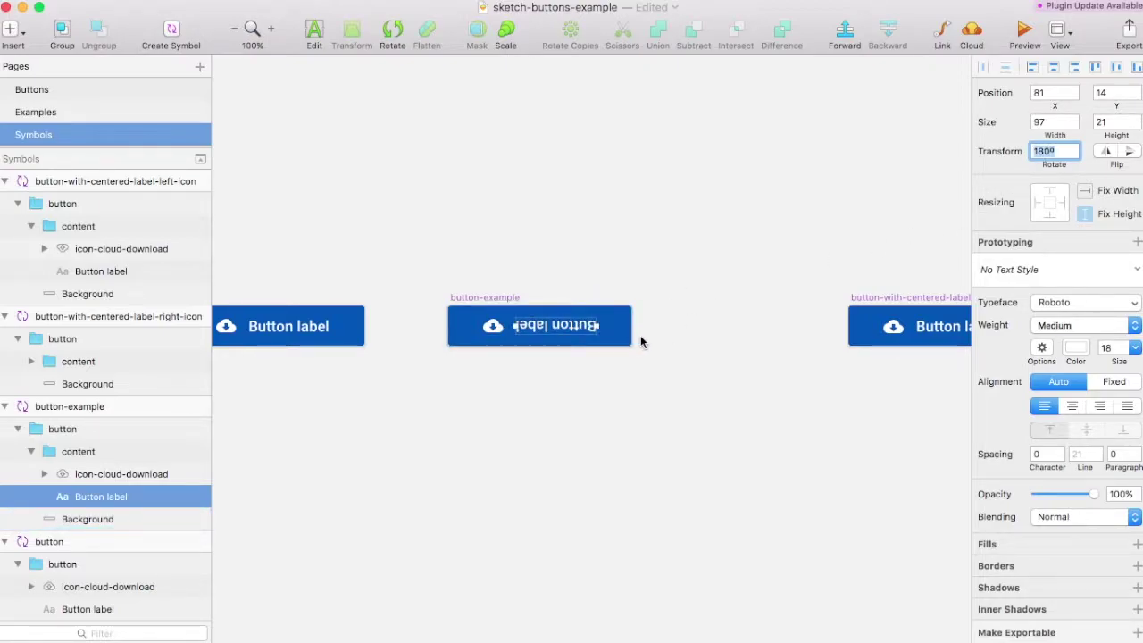
left_click(497, 327)
left_click(1040, 150)
type("180")
key("Return")
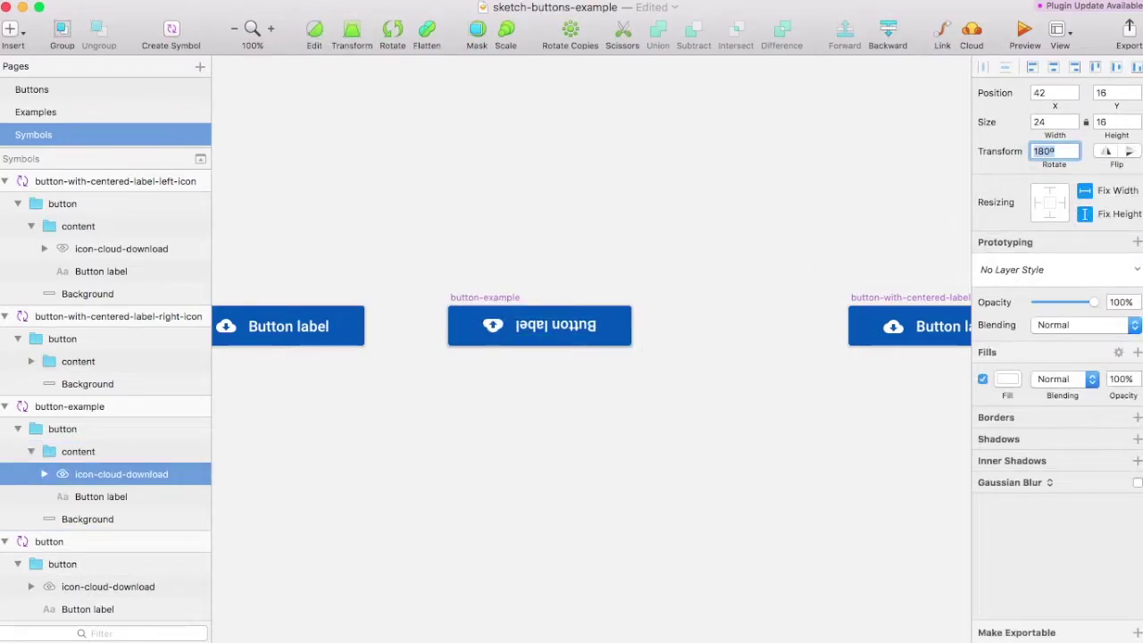
Rotate the whole content group 180° so the label reads upright
left_click(729, 370)
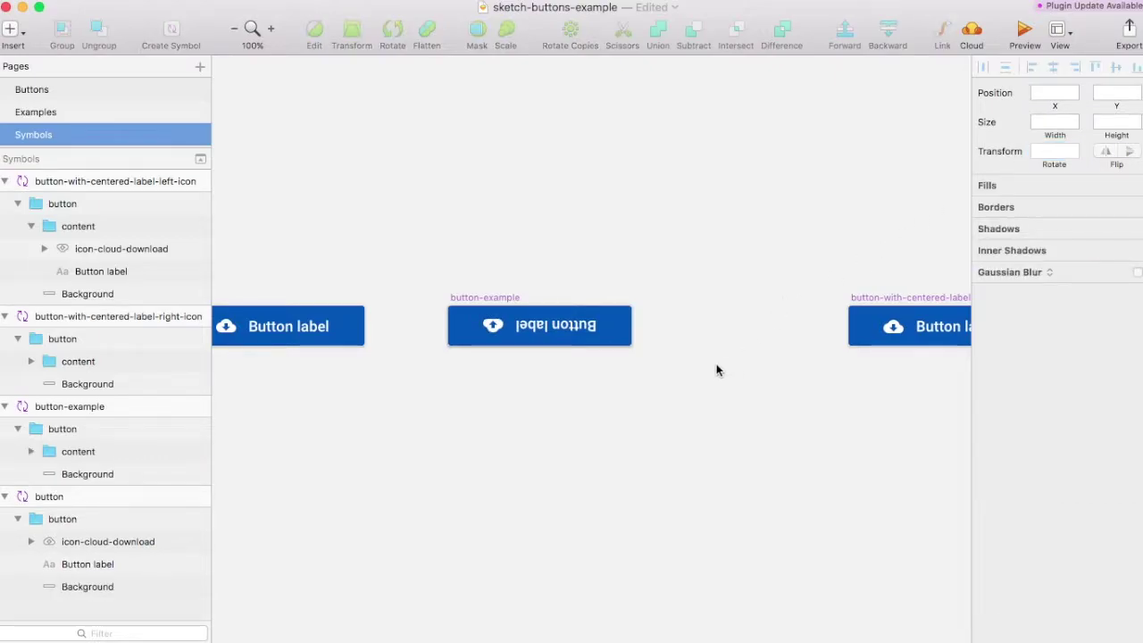
left_click(553, 335)
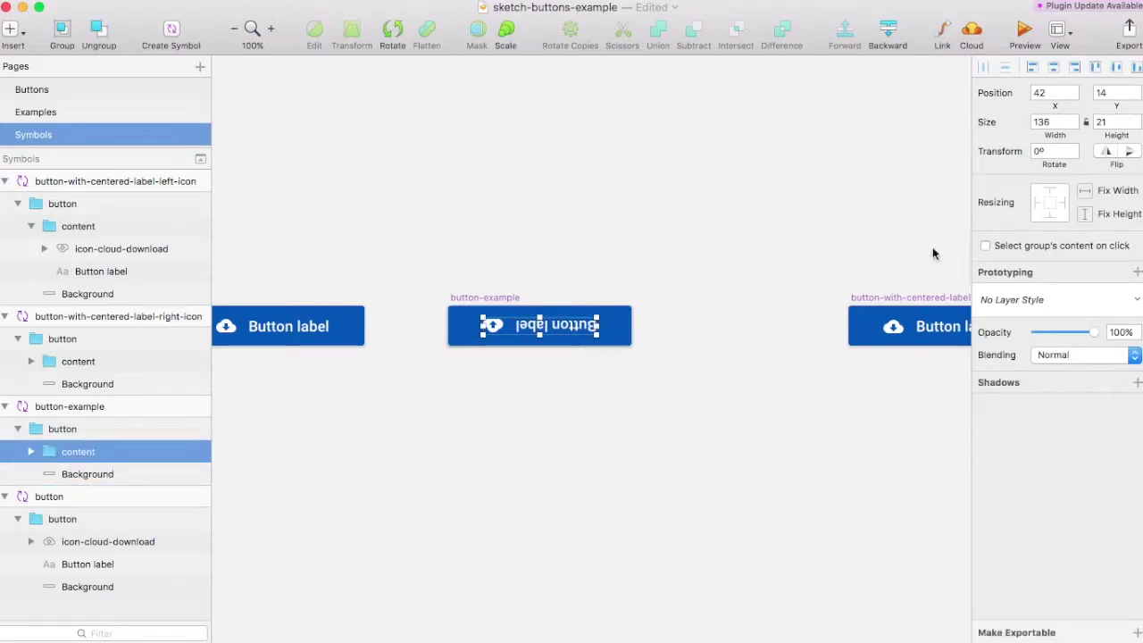
left_click(1059, 152)
type("18")
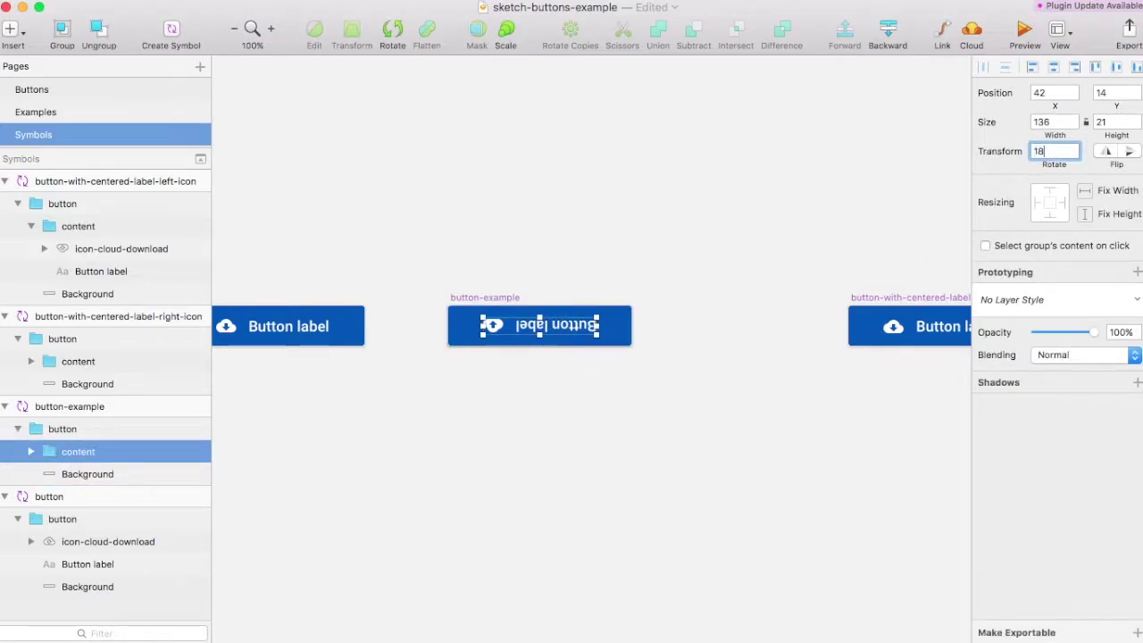
key("Return")
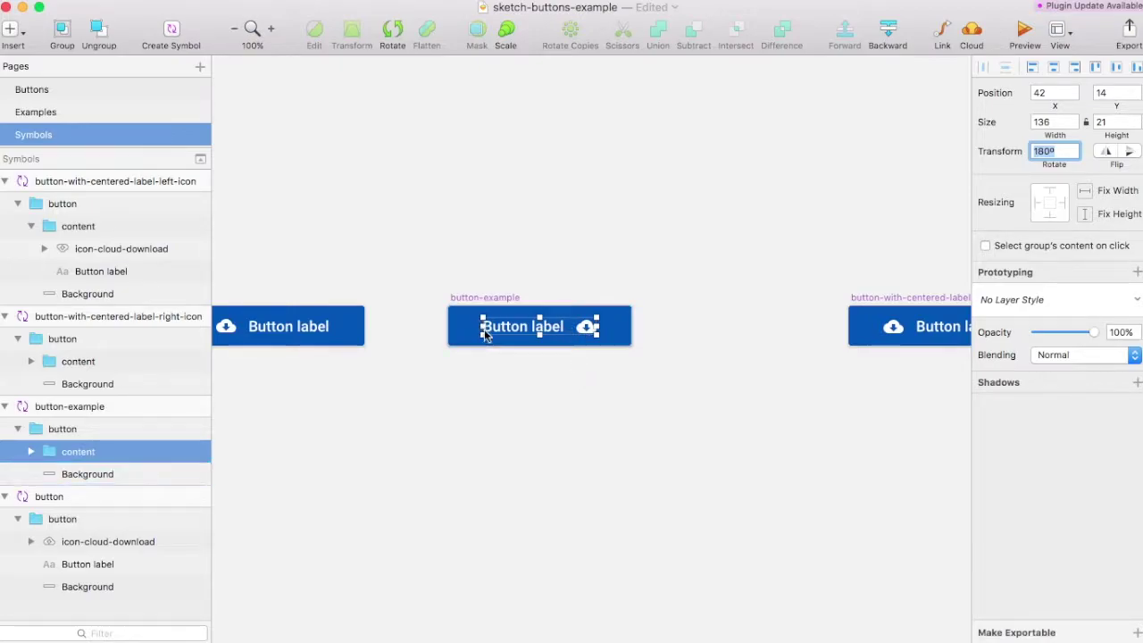
Move the cloud icon to the left of the label and the label beside it
left_click(605, 393)
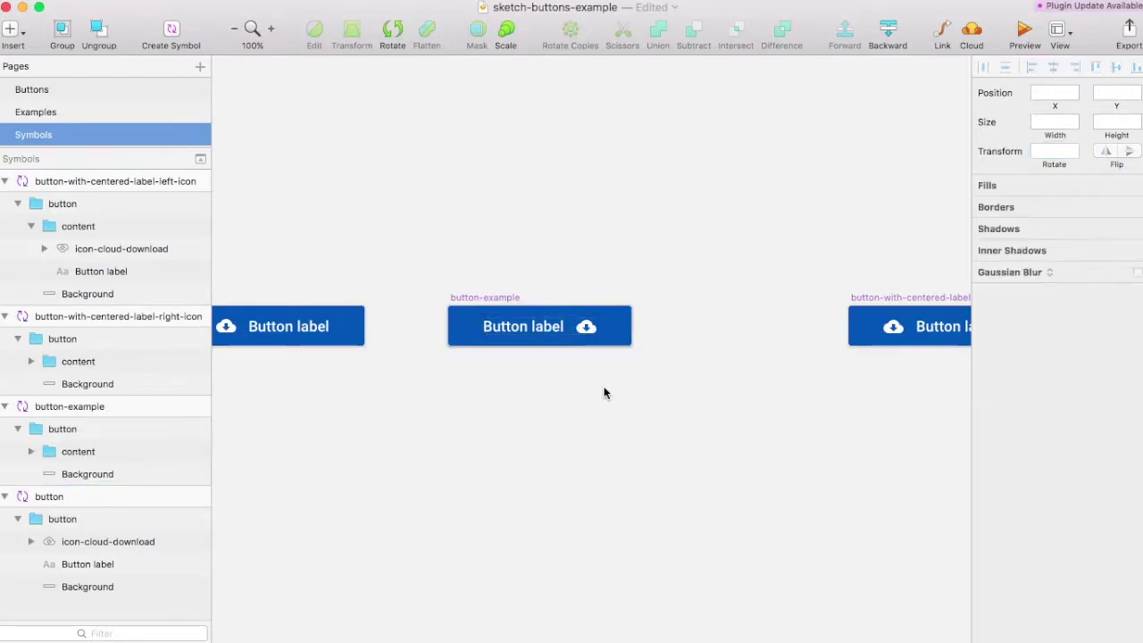
left_click(585, 330)
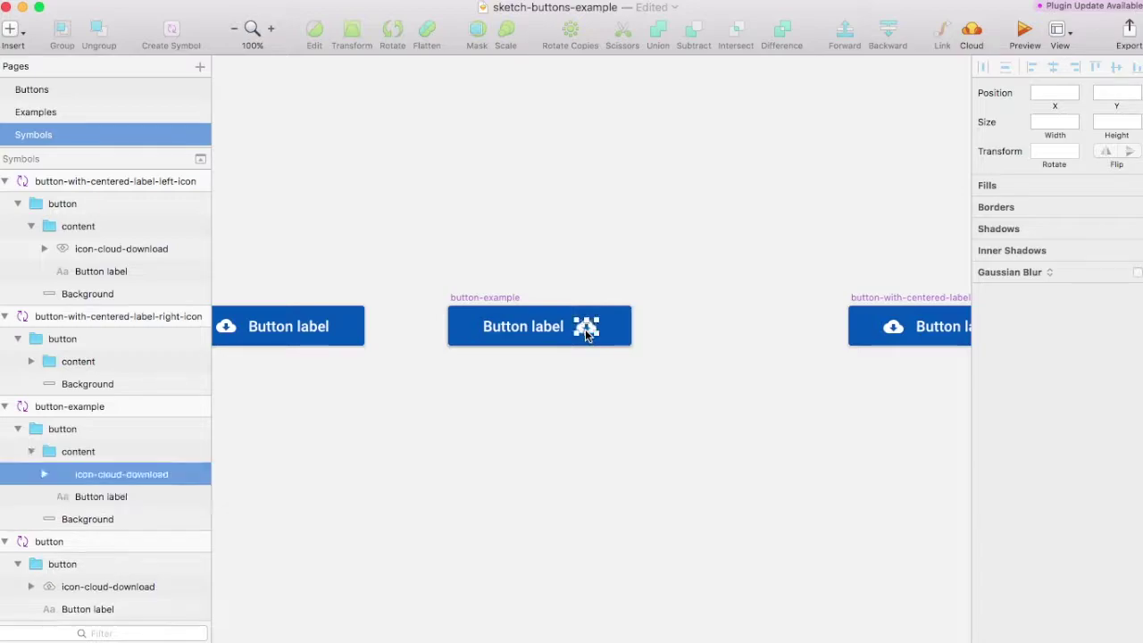
left_click_drag(586, 328, 527, 333)
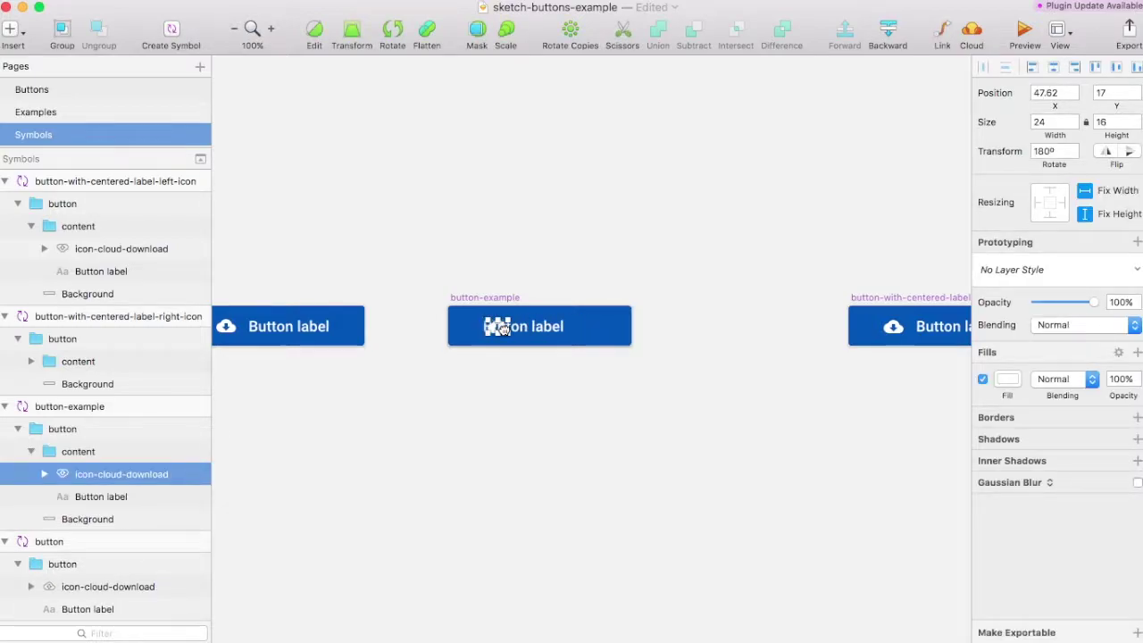
left_click(525, 332)
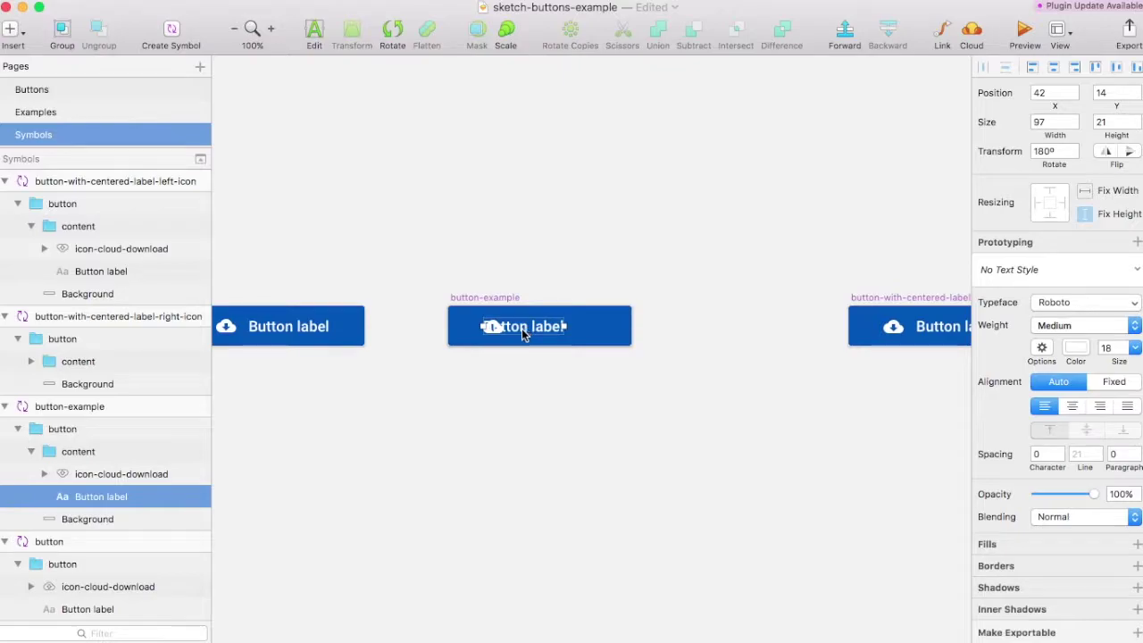
left_click_drag(520, 330, 539, 337)
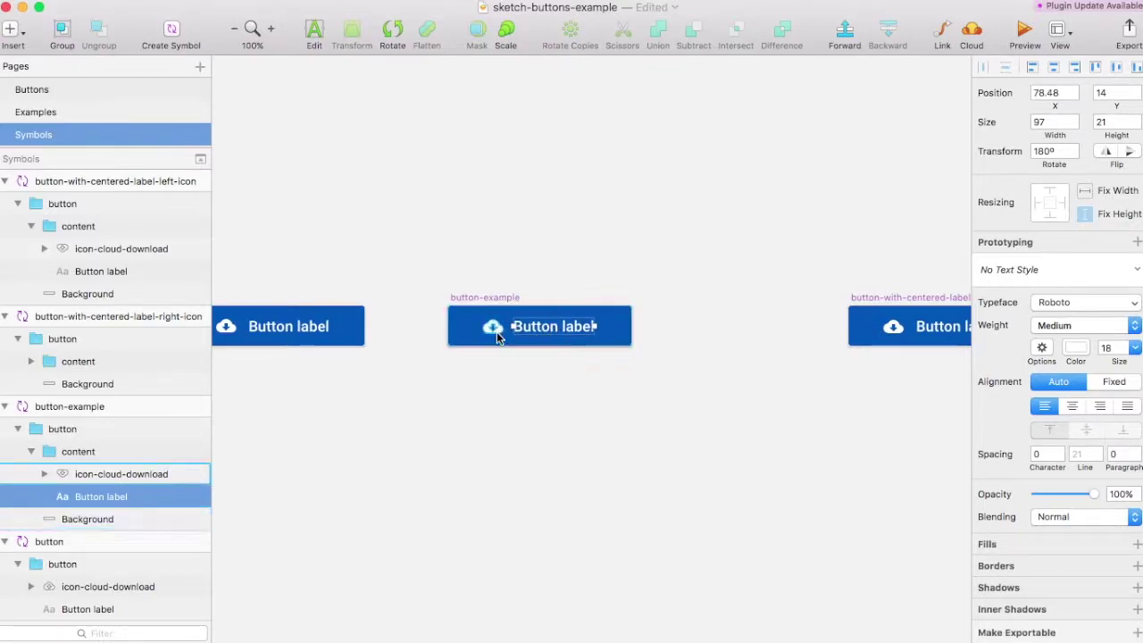
Nudge the label 3 px right of the icon using the Option spacing guides
key("alt")
key("Right")
key("Right")
key("Right")
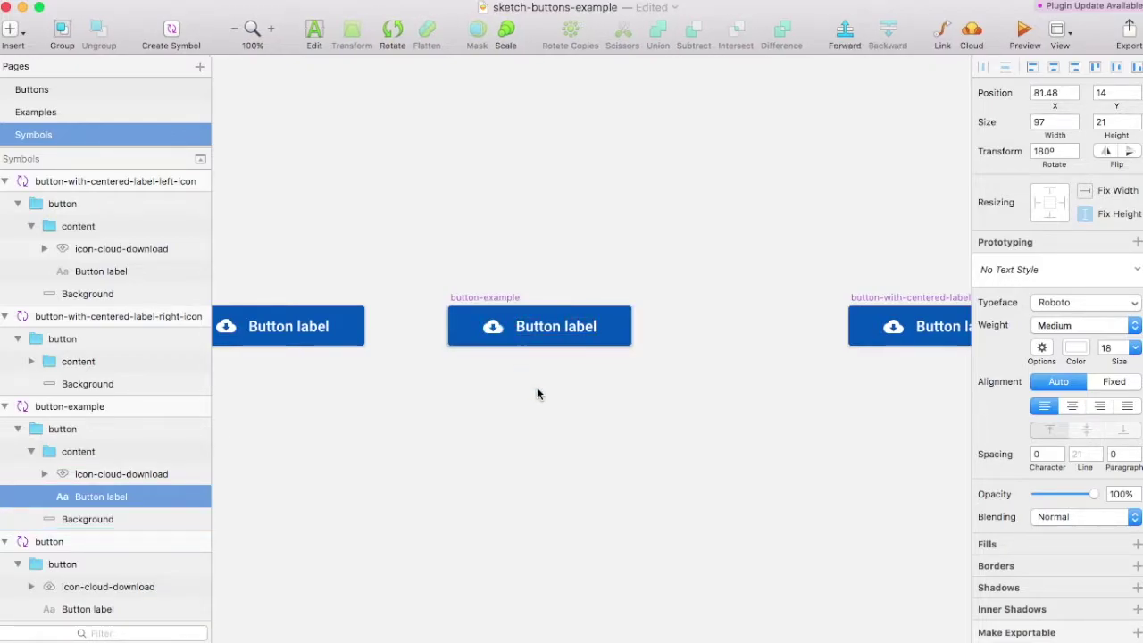
left_click(543, 366)
double_click(543, 326)
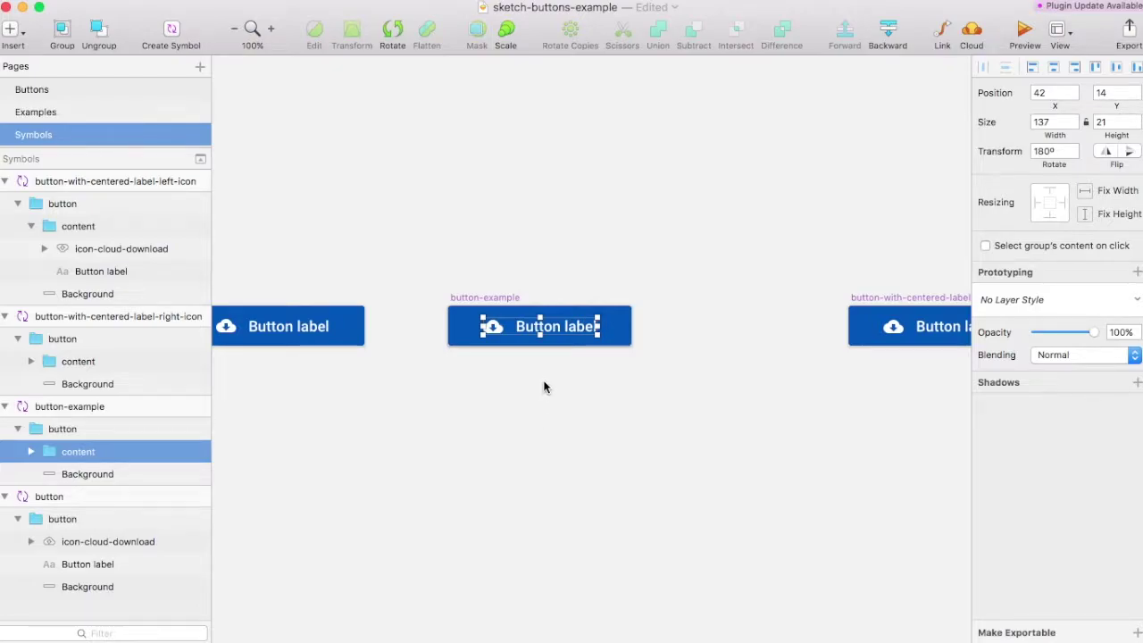
left_click(546, 383)
left_click(543, 330)
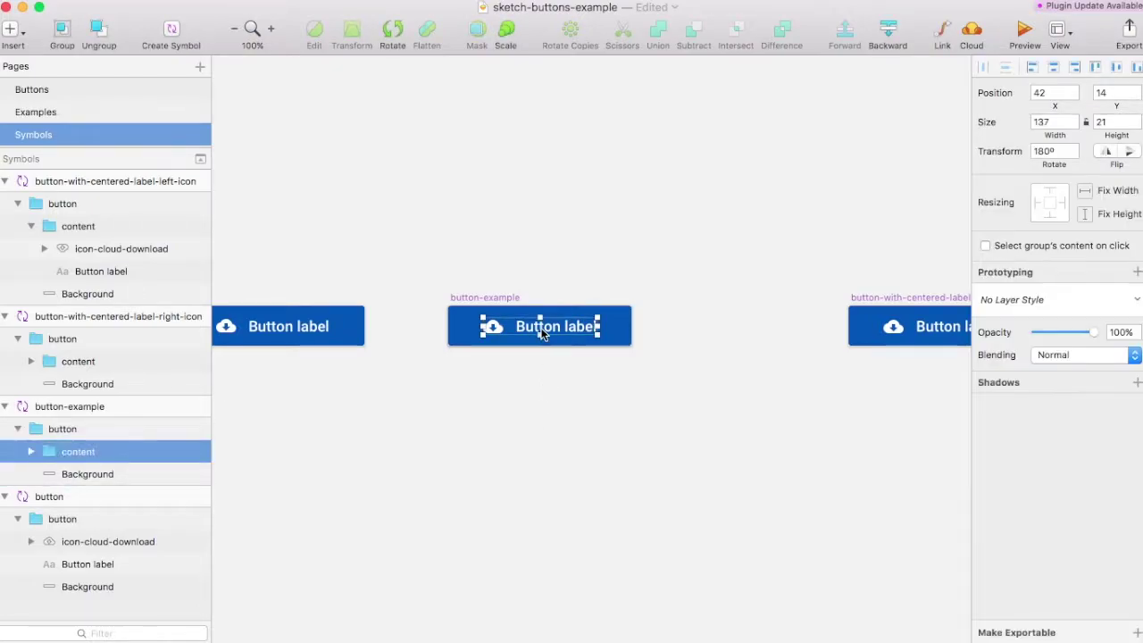
left_click(555, 373)
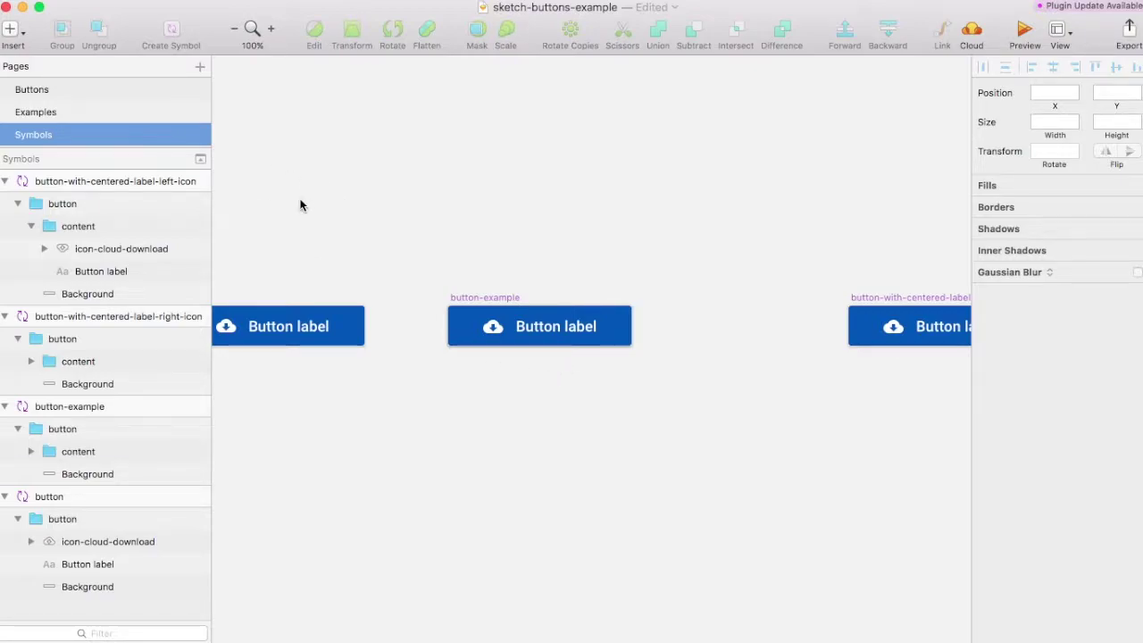
On the Buttons page, move both buttons up, stretch the first to 235 px, and widen the second
left_click(71, 93)
left_click_drag(579, 398, 598, 183)
left_click(757, 201)
left_click(656, 194)
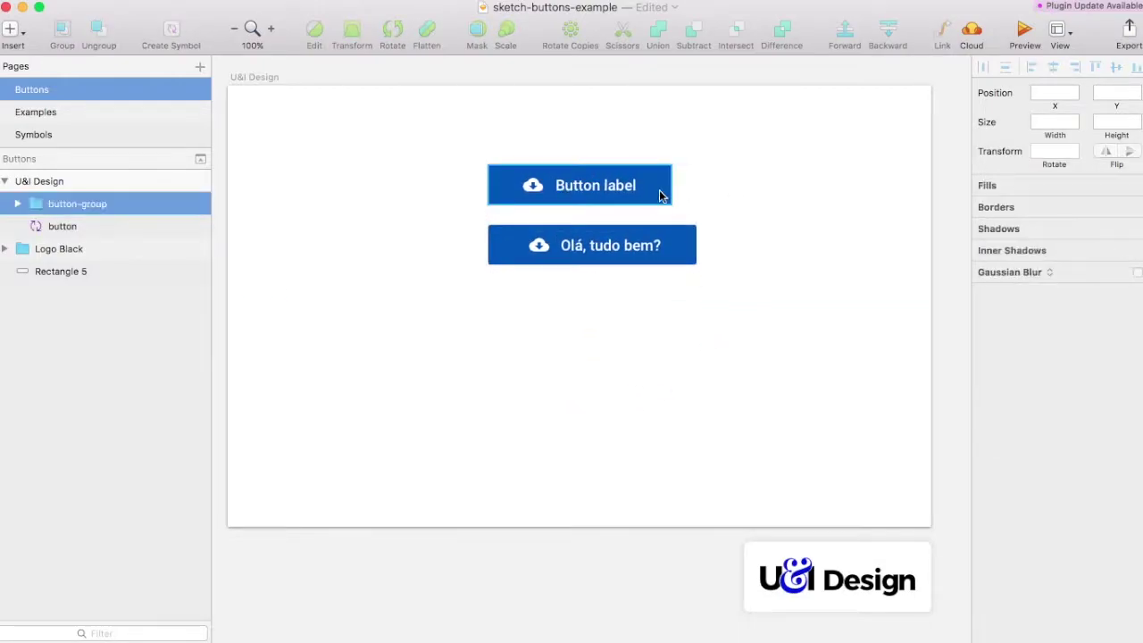
mouse_move(671, 185)
left_mouse_down()
mouse_move(635, 187)
mouse_move(686, 194)
left_mouse_up()
left_click(669, 254)
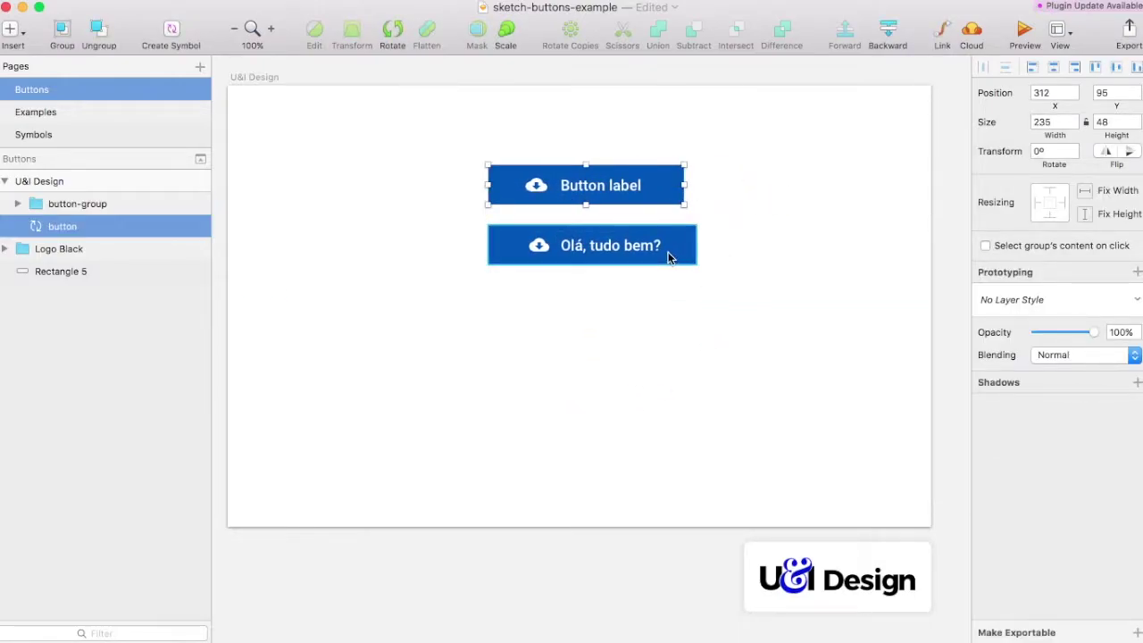
left_click_drag(697, 246, 736, 246)
left_click(641, 317)
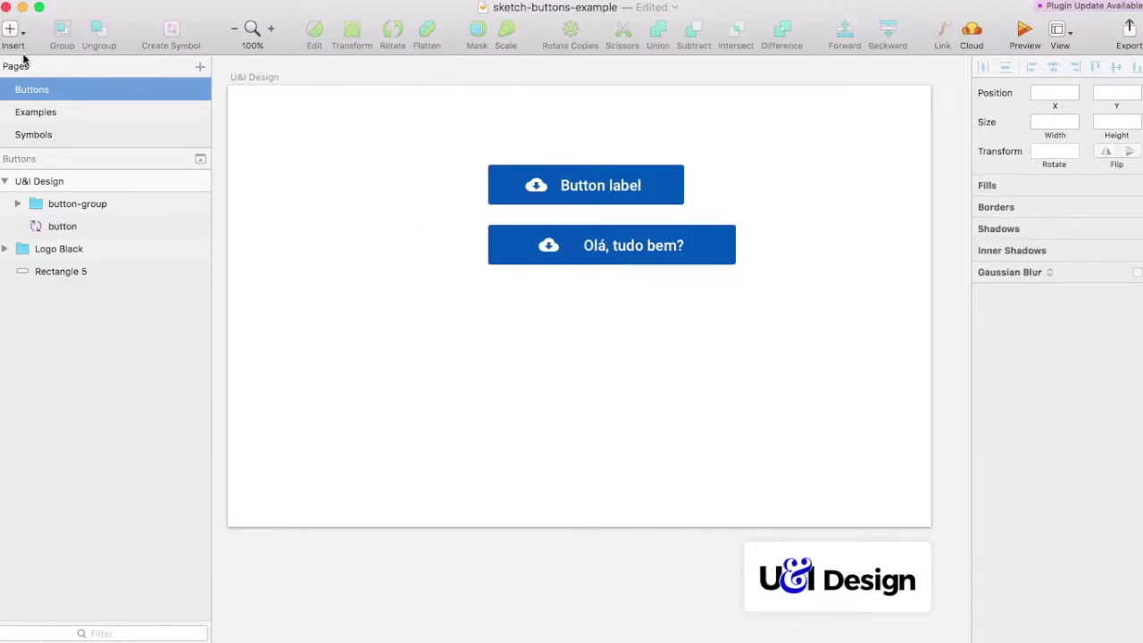
left_click(587, 257)
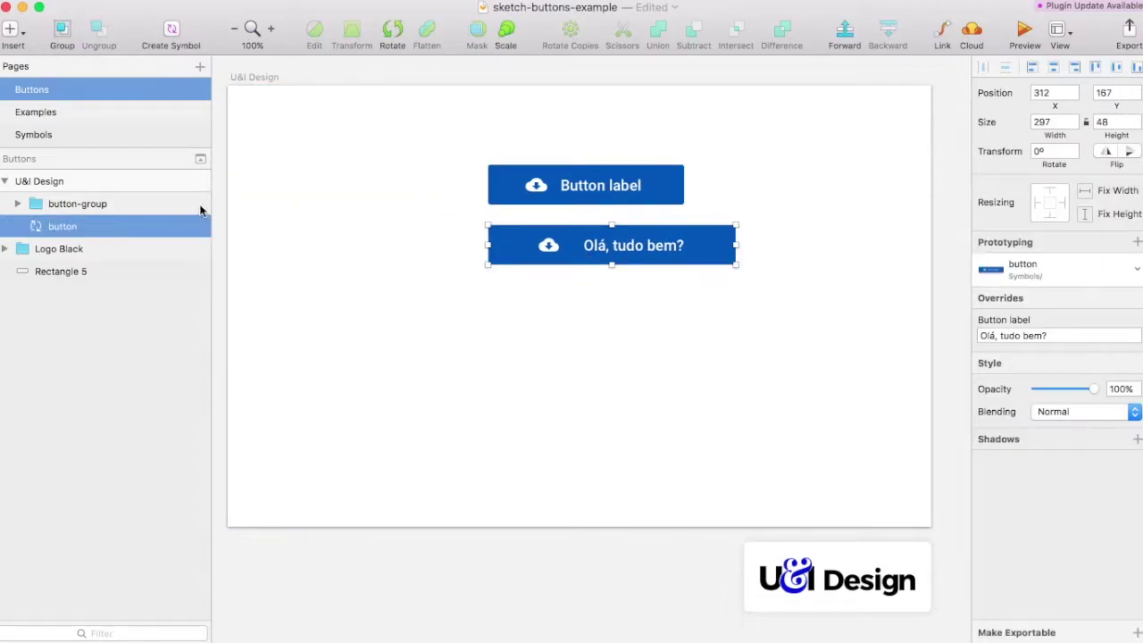
Insert a button-example instance below the buttons, stretch it wider, and return to Symbols
left_click(14, 38)
mouse_move(66, 288)
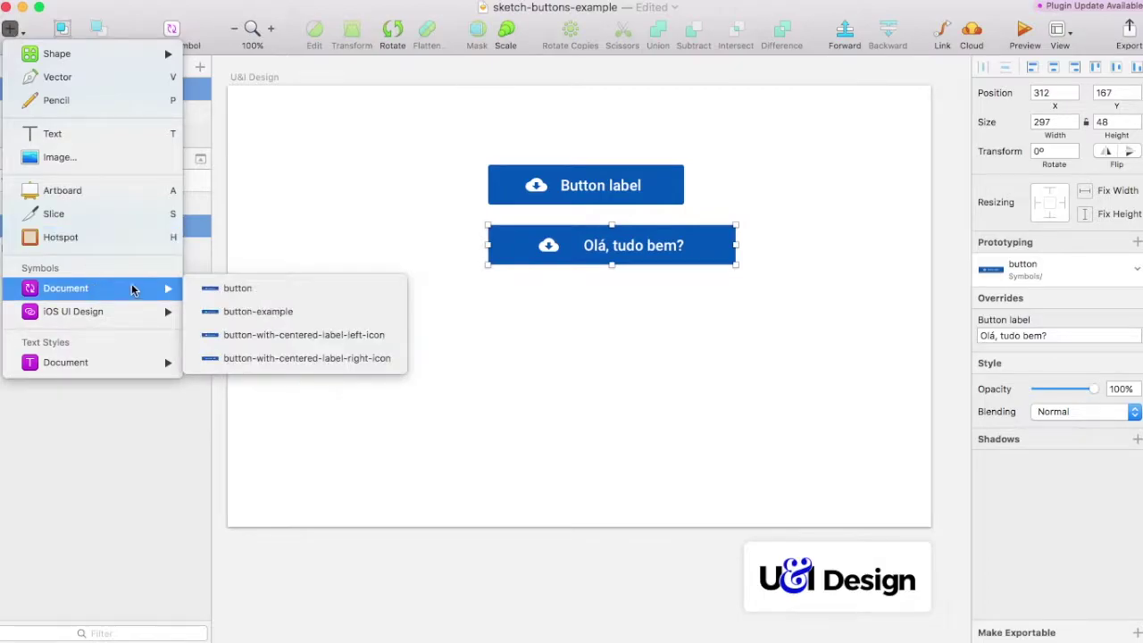
left_click(242, 312)
left_click(559, 340)
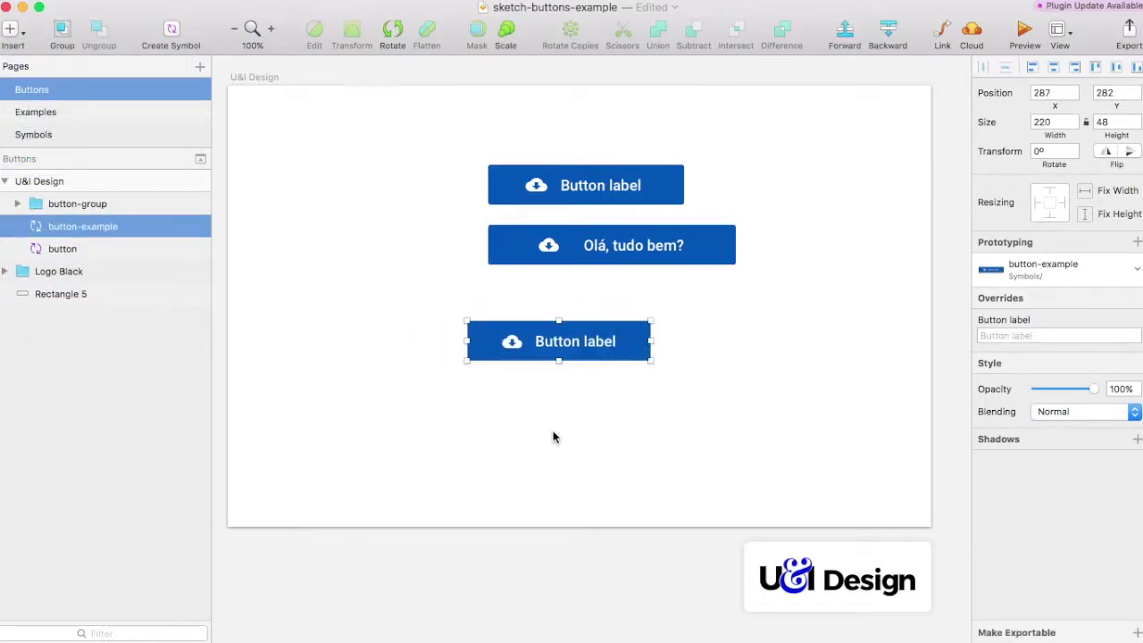
left_click(561, 424)
left_click(567, 343)
mouse_move(649, 342)
left_mouse_down()
mouse_move(764, 346)
mouse_move(732, 347)
mouse_move(743, 347)
left_mouse_up()
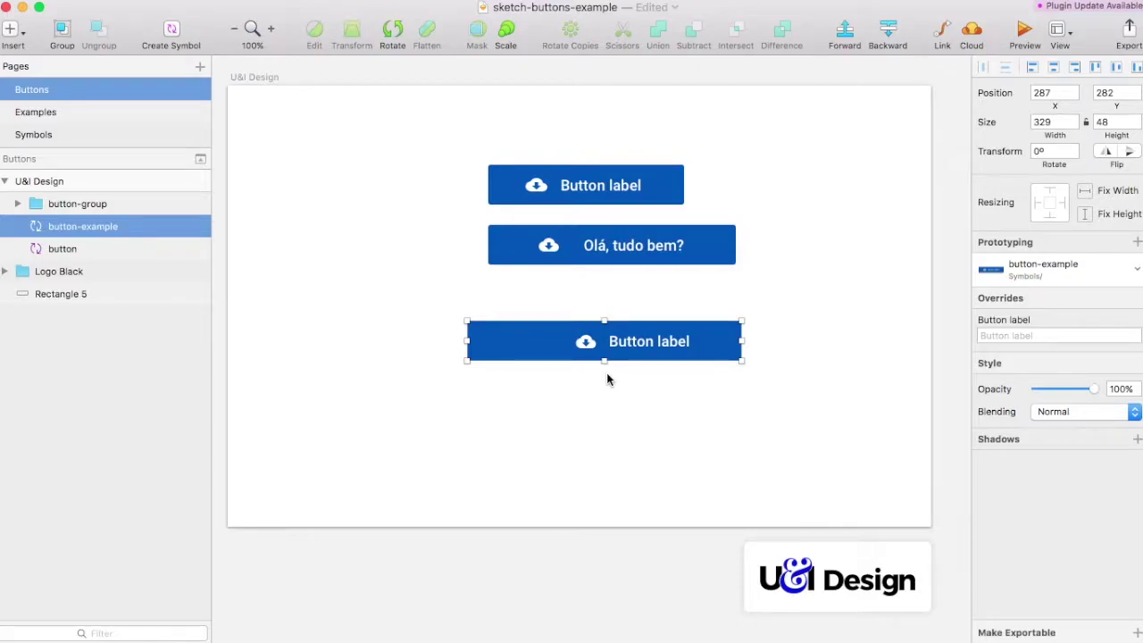
left_click(582, 384)
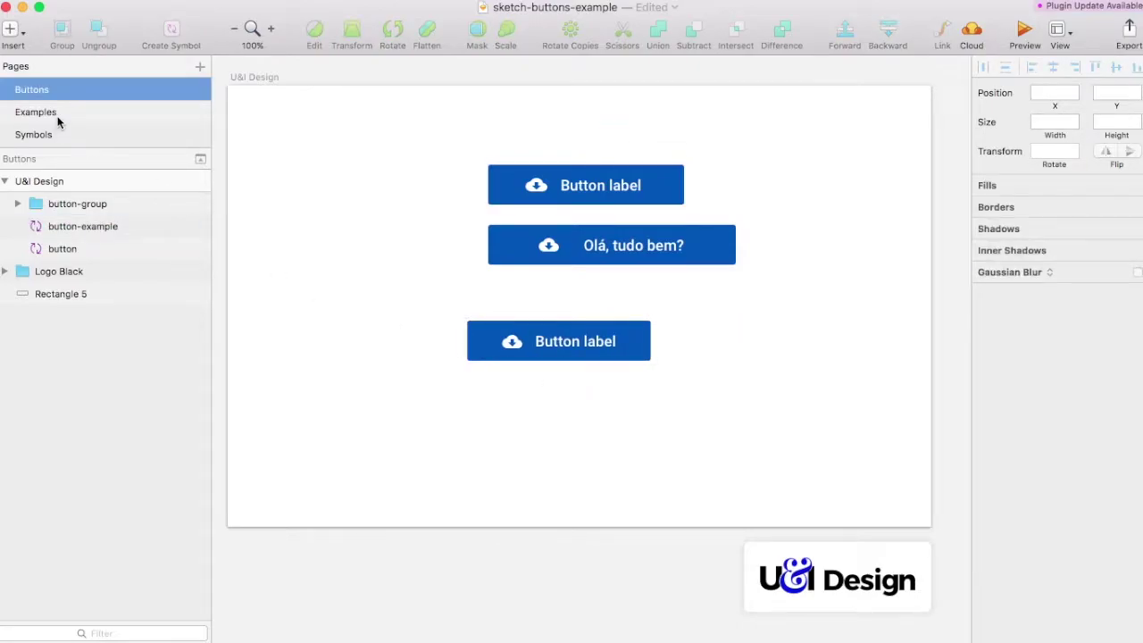
left_click(55, 116)
left_click(40, 134)
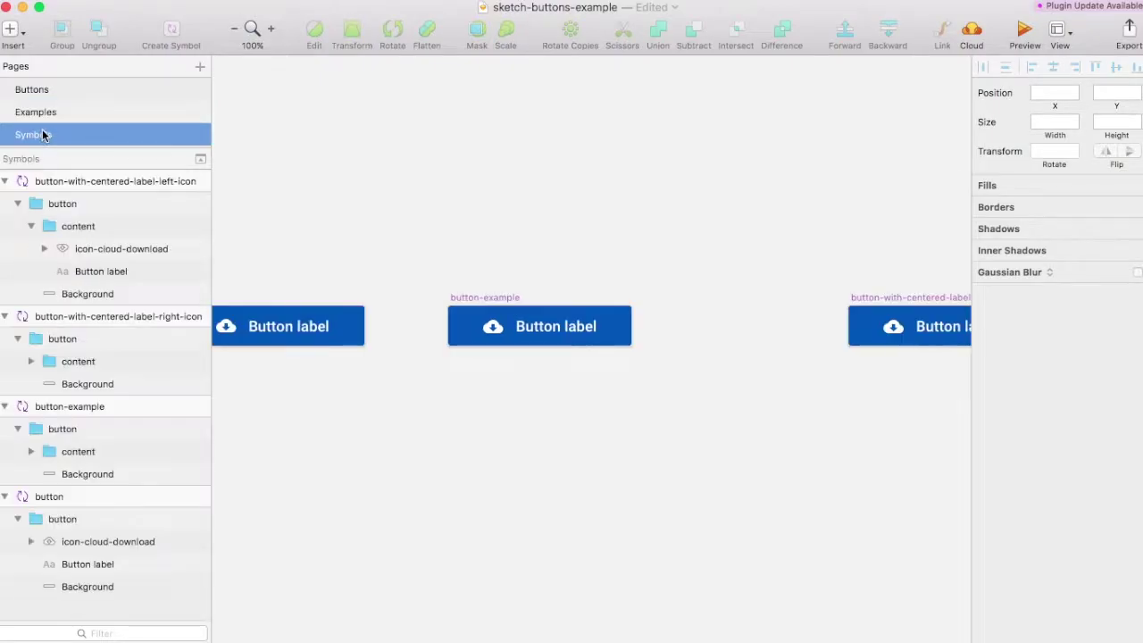
Enable Fix Width on the button-example content group
scroll(581, 379, "right", 5)
scroll(580, 383, "left", 2)
left_click(424, 331)
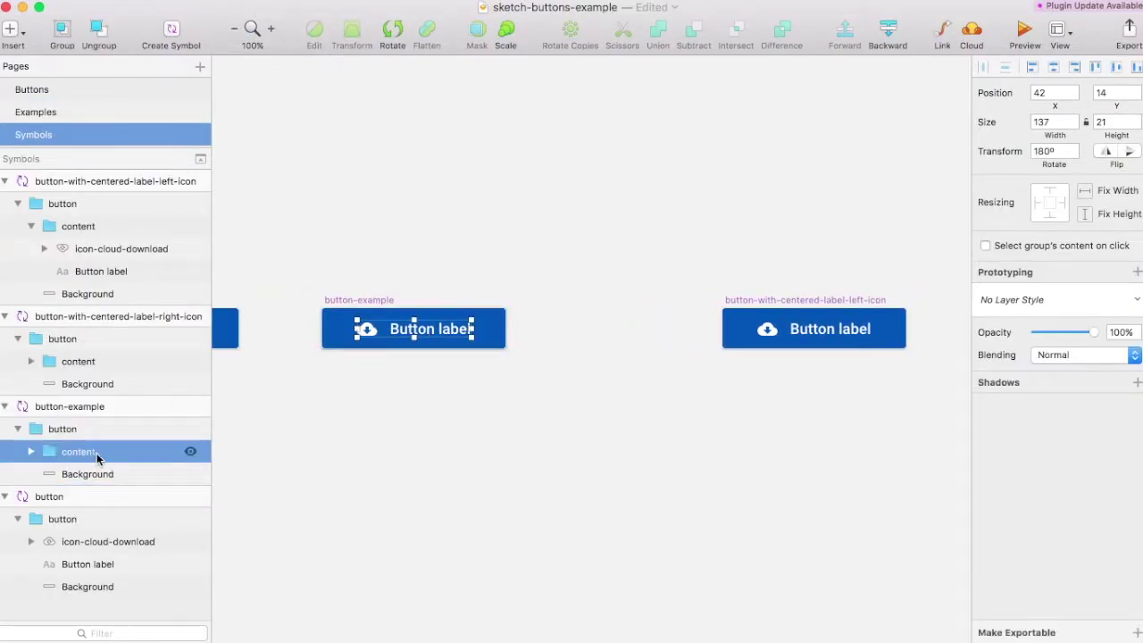
scroll(500, 419, "left", 5)
scroll(562, 433, "right", 1)
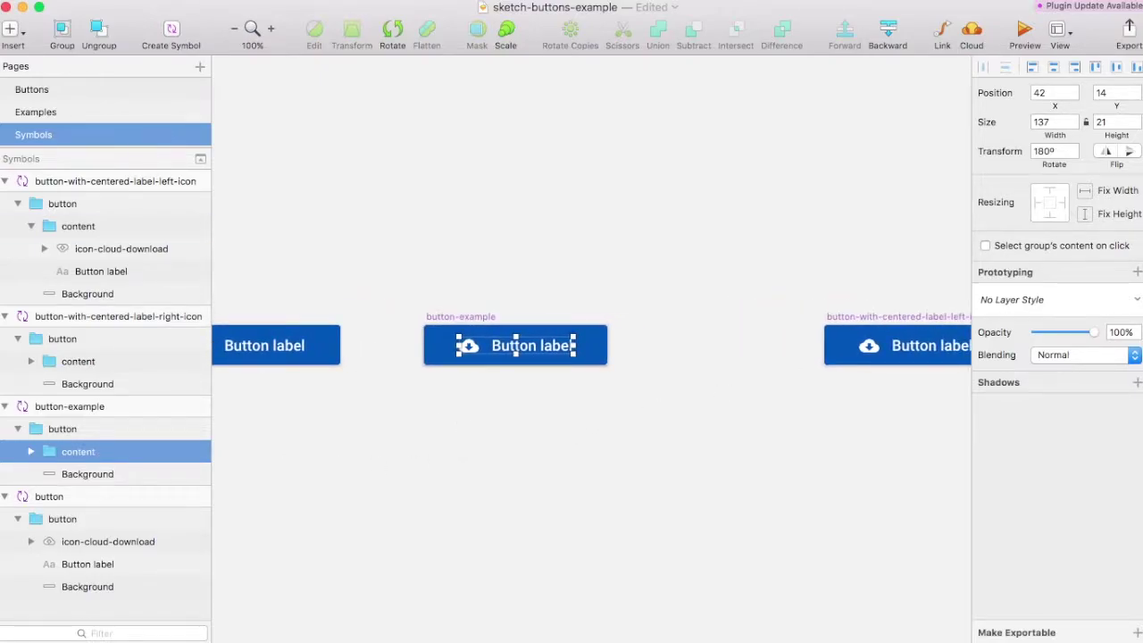
left_click(1086, 195)
left_click(506, 395)
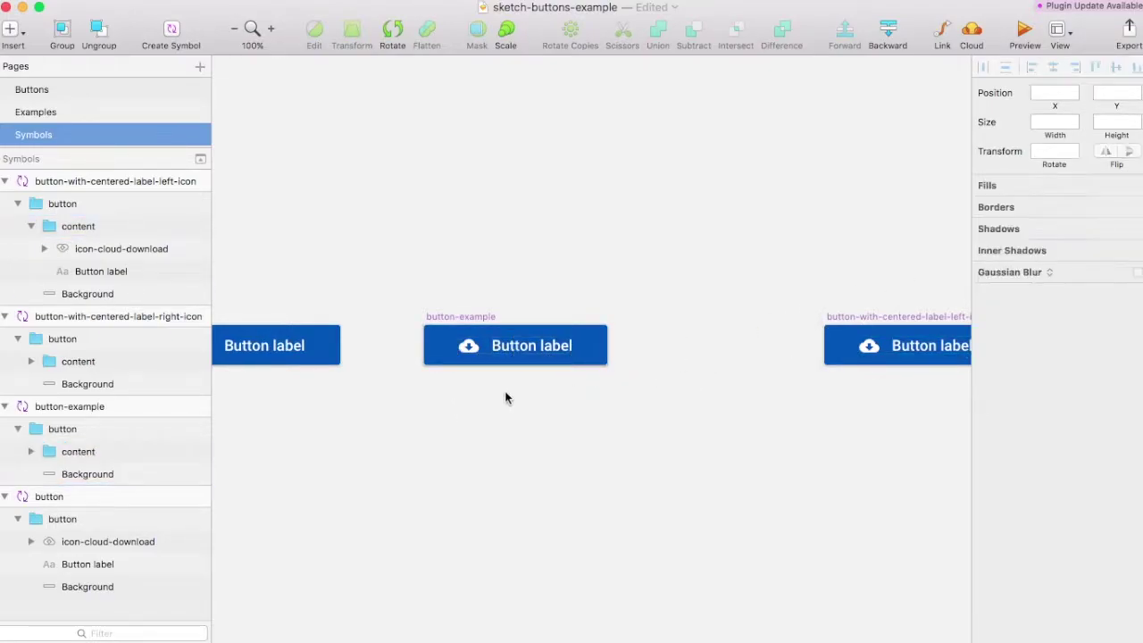
Centre-align the button-example Button label text, then view the Examples page
left_click(471, 354)
left_click(842, 305)
scroll(780, 299, "right", 3)
left_click(839, 355)
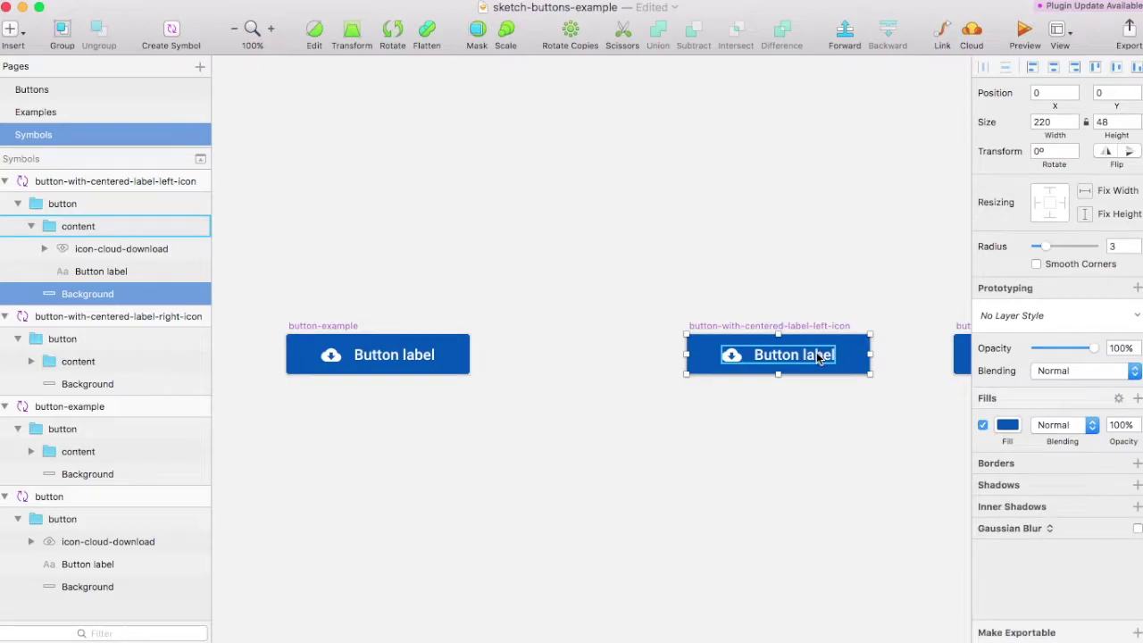
left_click(832, 357)
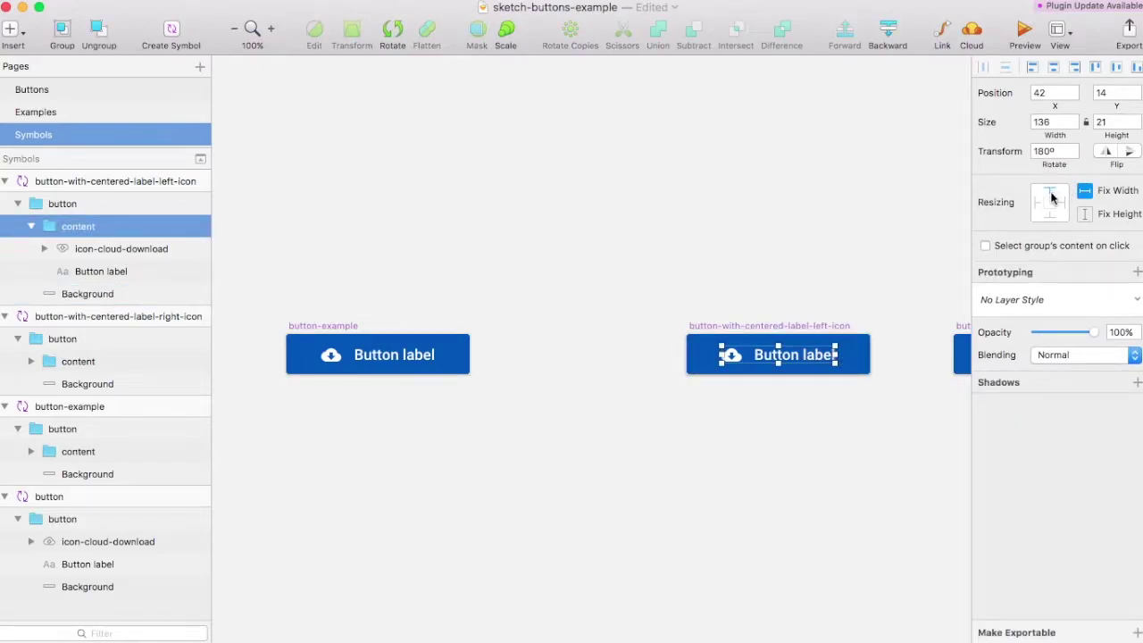
left_click(397, 355)
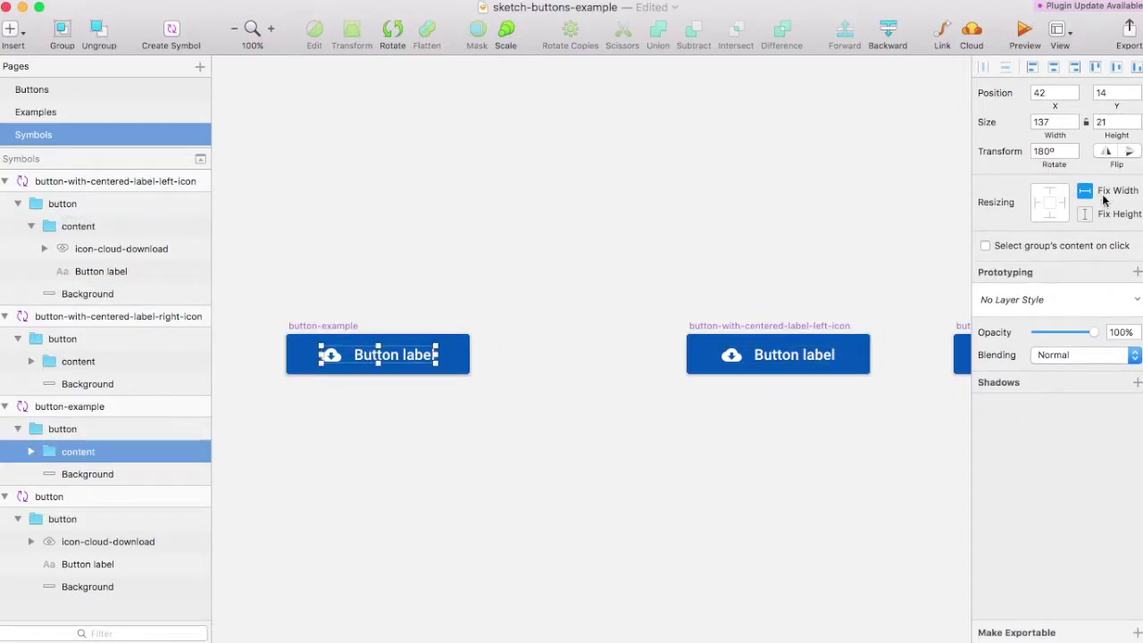
key("Escape")
left_click(790, 357)
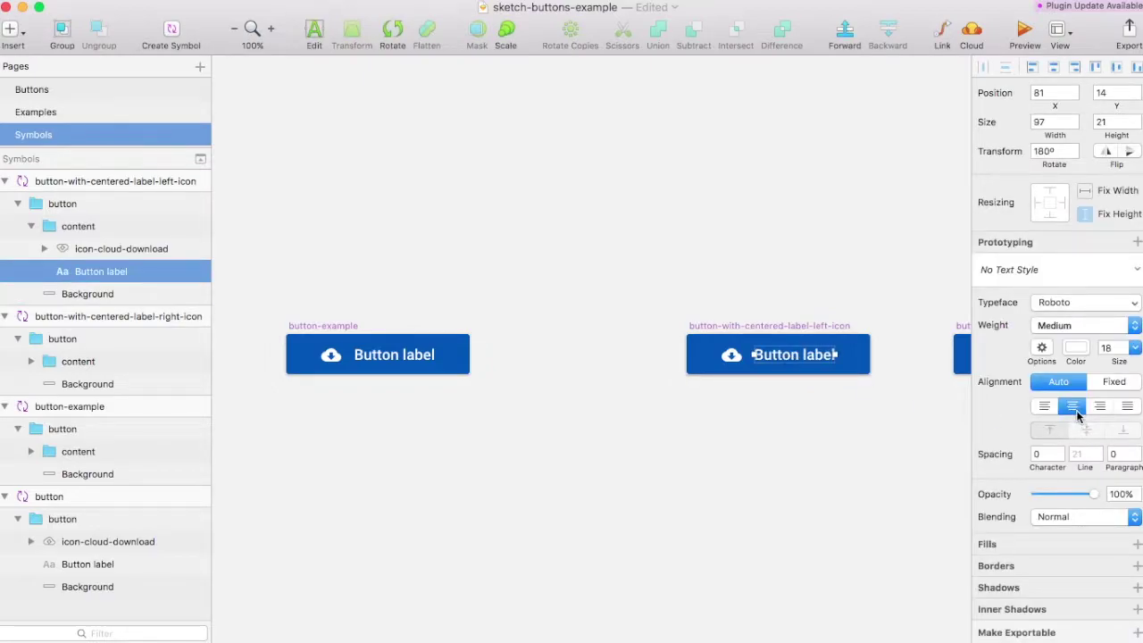
left_click(384, 359)
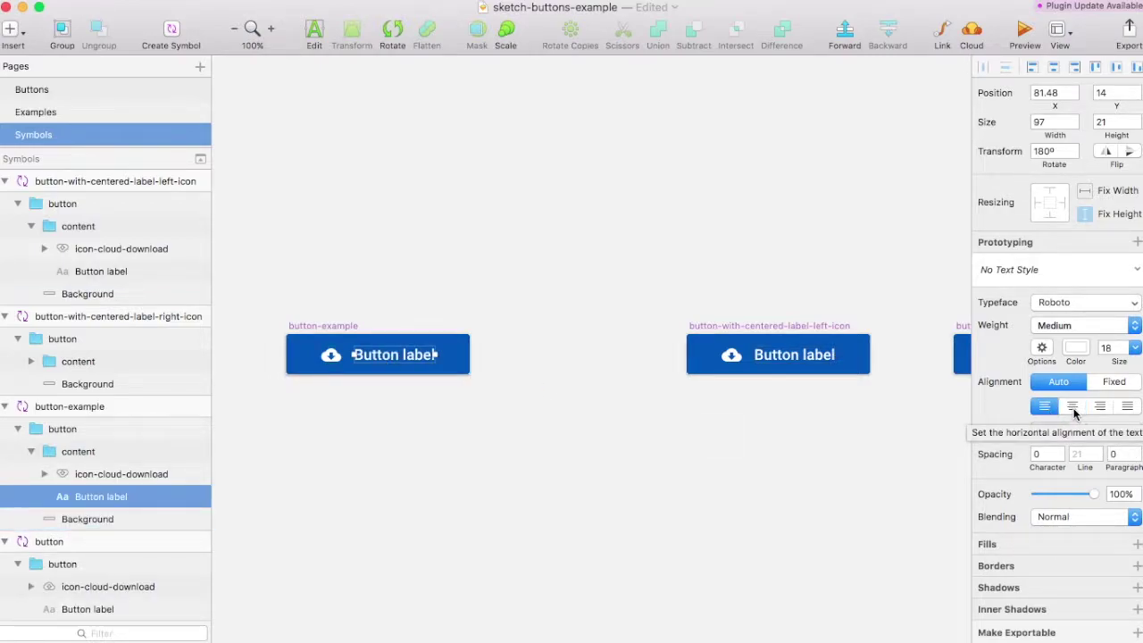
left_click(1073, 407)
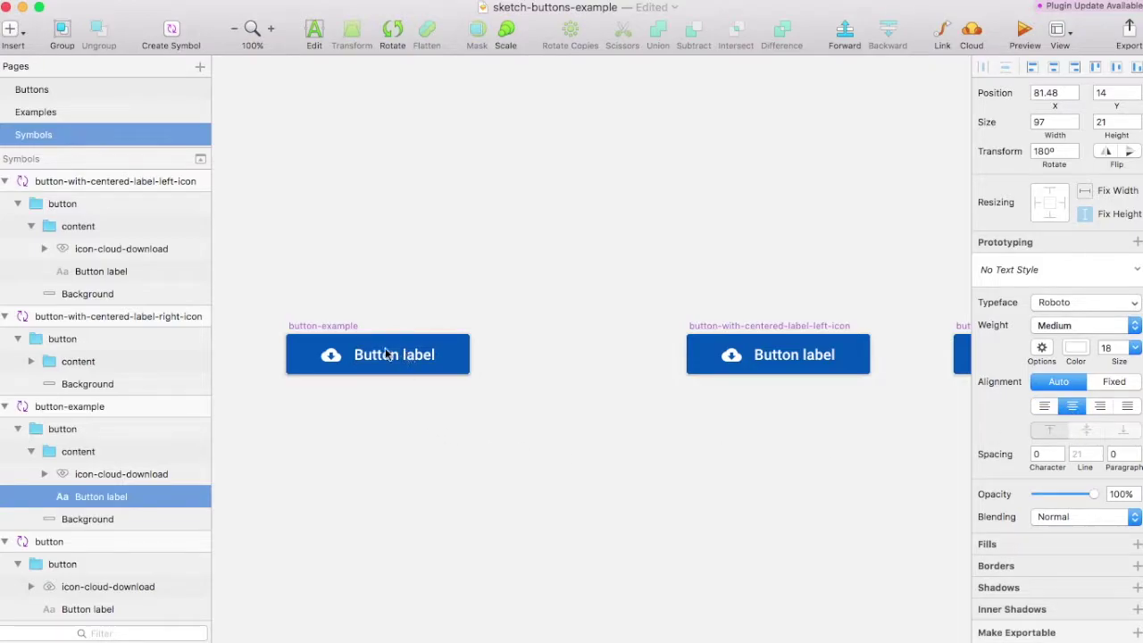
left_click(35, 112)
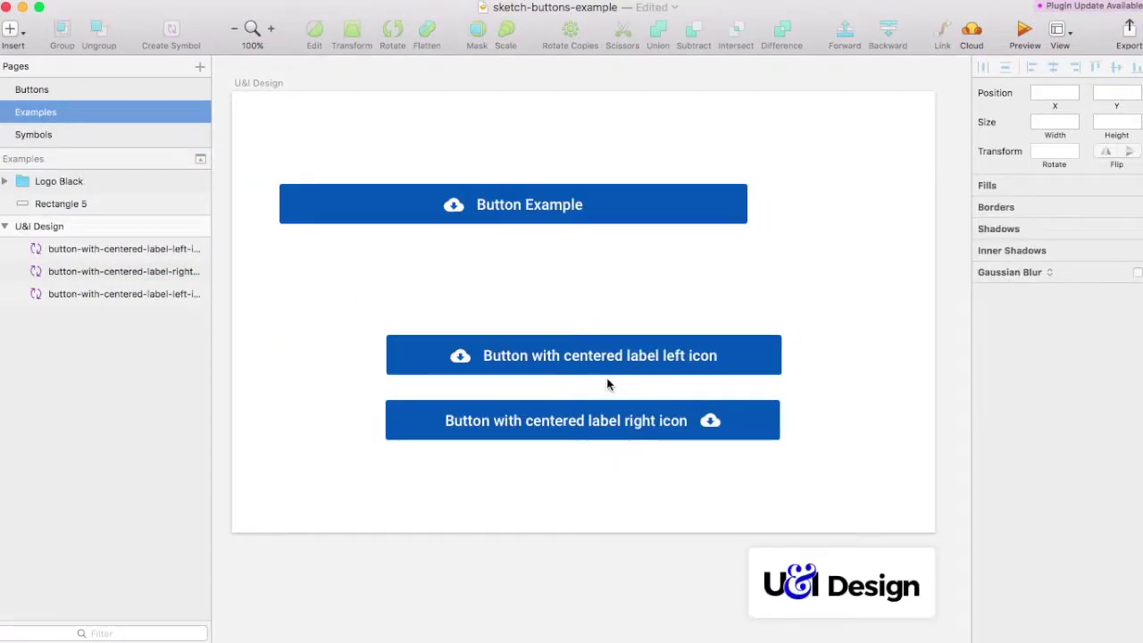
On the Buttons page, narrow the wide button to 452 px and place it below the others
left_click(35, 90)
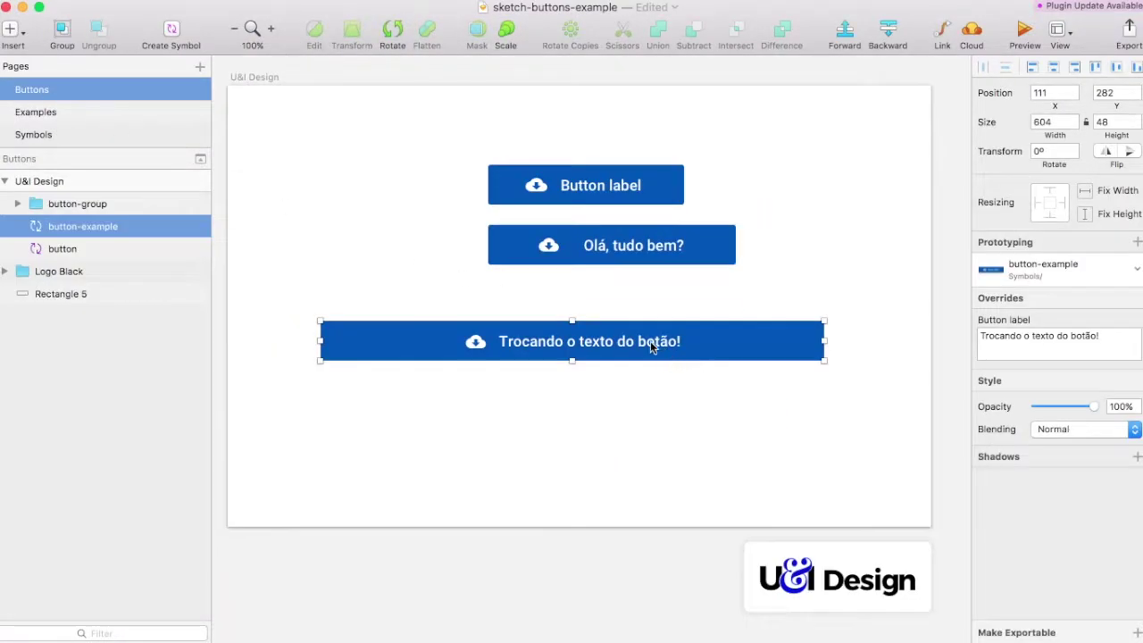
mouse_move(826, 341)
left_mouse_down()
mouse_move(668, 342)
mouse_move(692, 355)
left_mouse_up()
left_click_drag(513, 349, 589, 334)
left_click(595, 398)
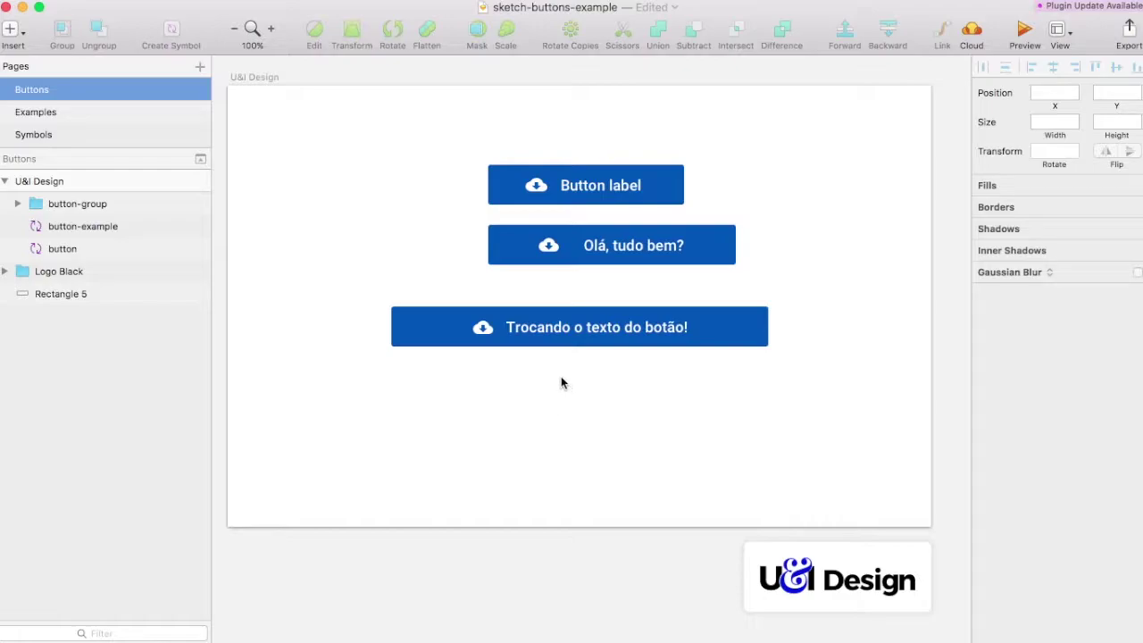
Zoom into the button-example symbol and centre its Button label text
left_click(64, 134)
scroll(589, 433, "left", 3)
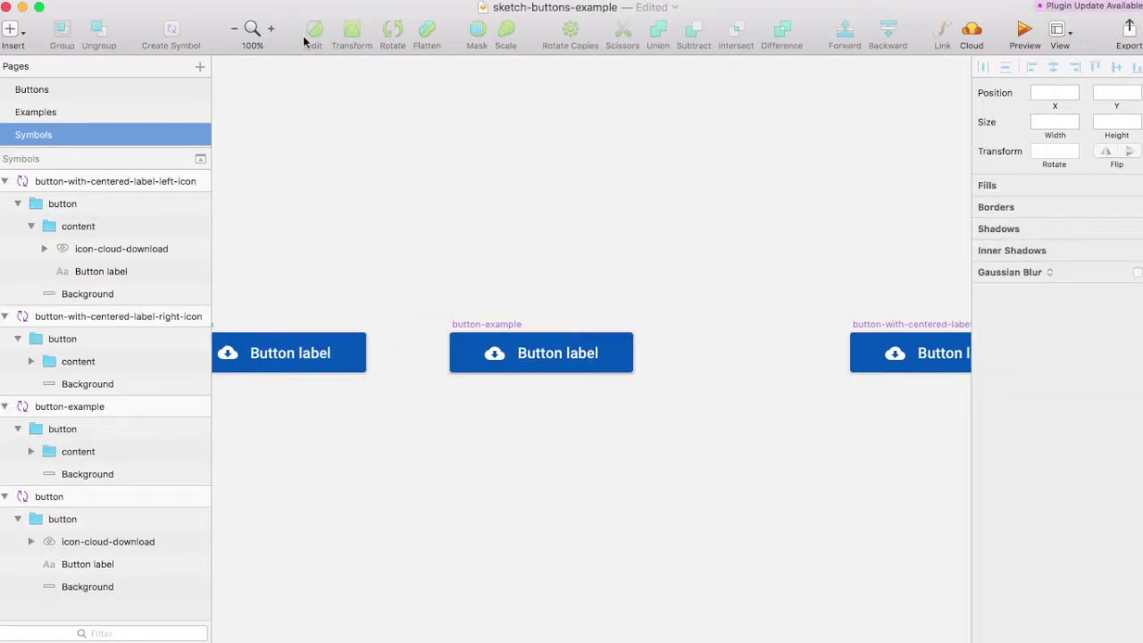
key("z")
left_click_drag(416, 300, 679, 409)
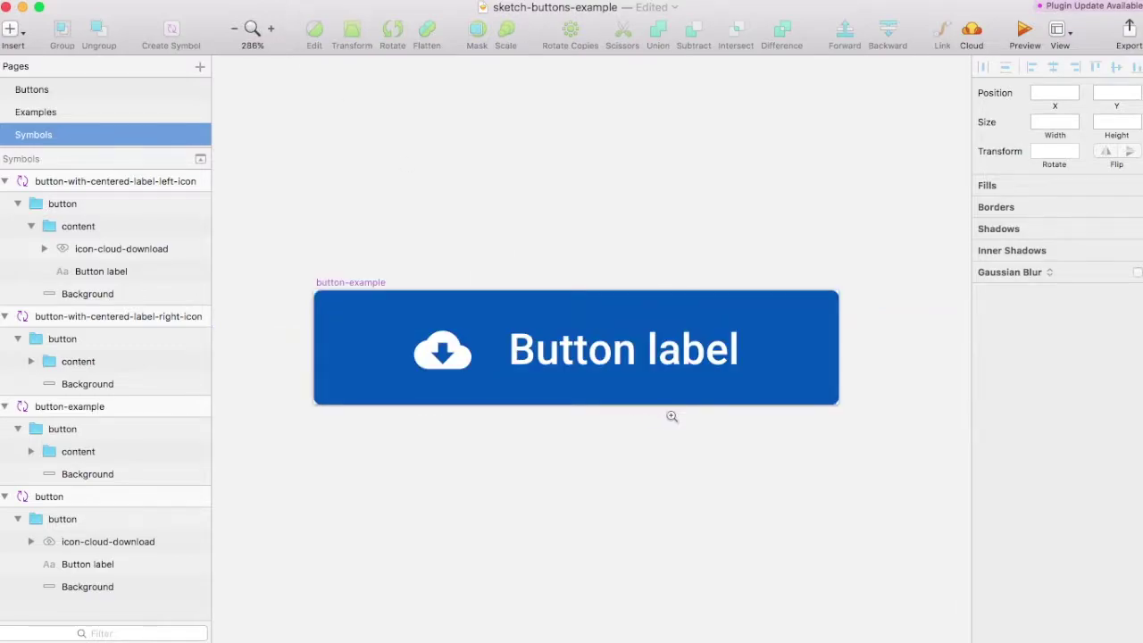
left_click(459, 358, "super")
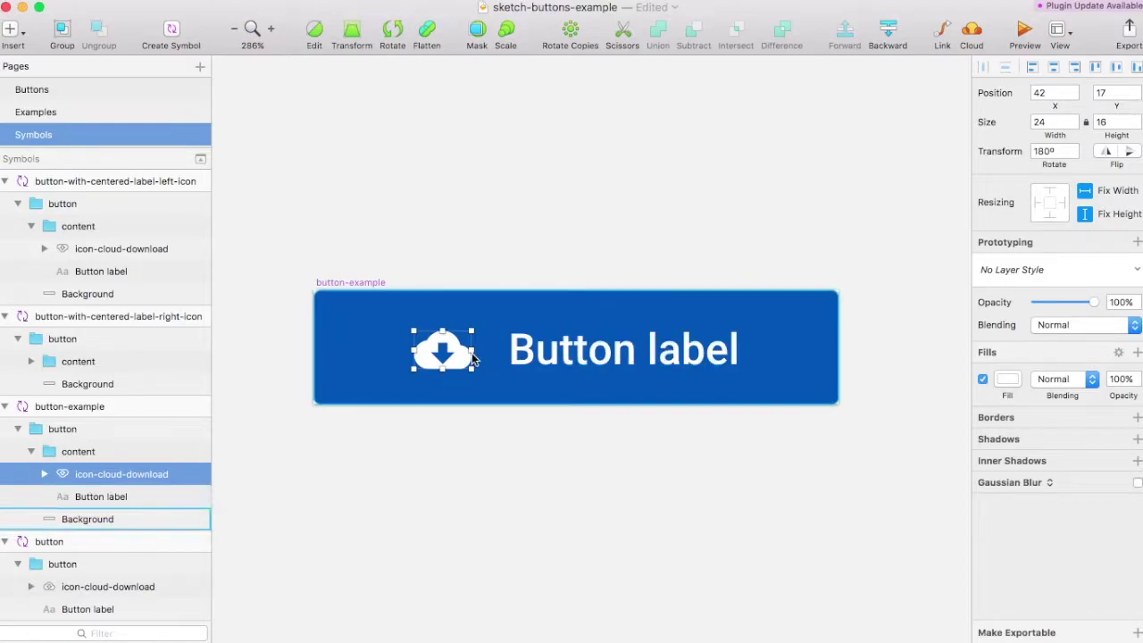
left_click(561, 357)
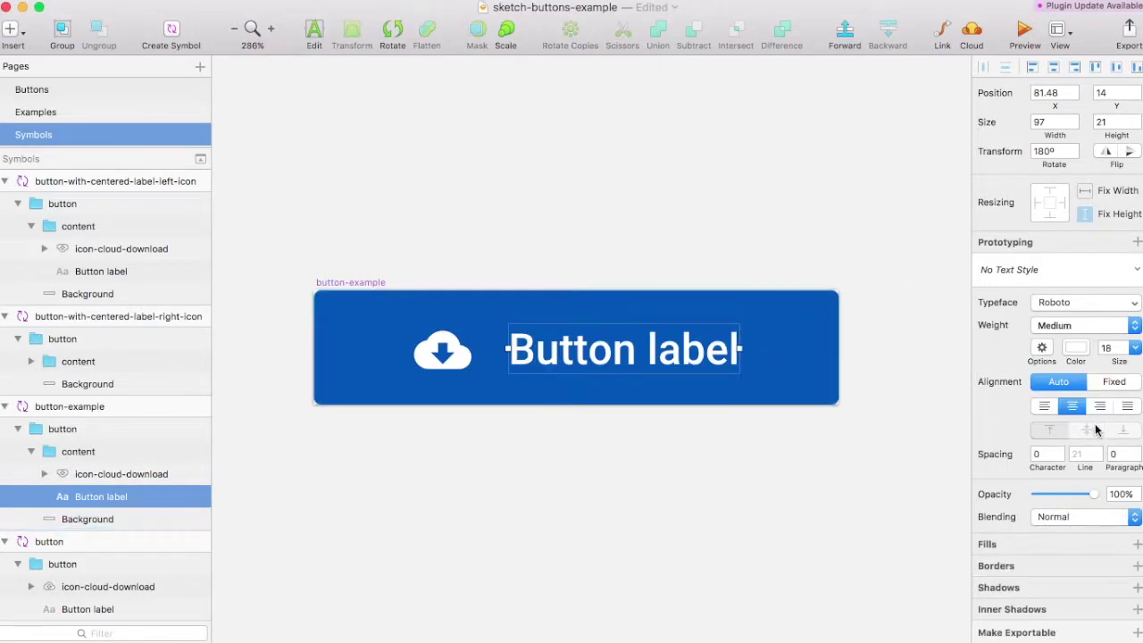
left_click(1075, 406)
Inspect the content group's layers, then select the third button on the Buttons page
left_click(619, 441)
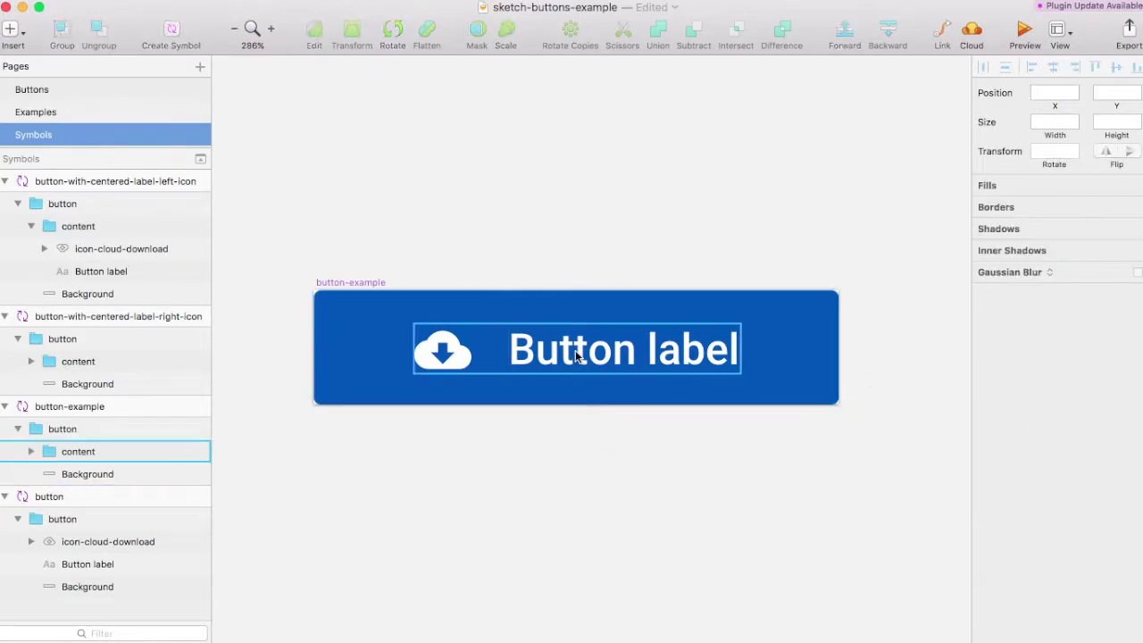
left_click(79, 451)
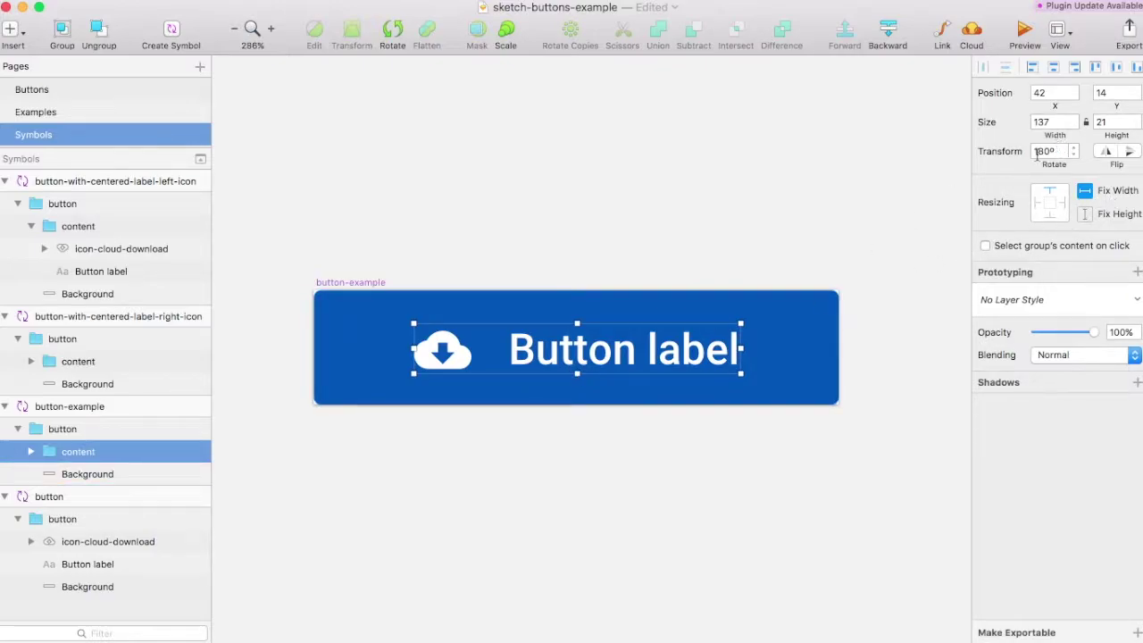
left_click(557, 441)
double_click(455, 366)
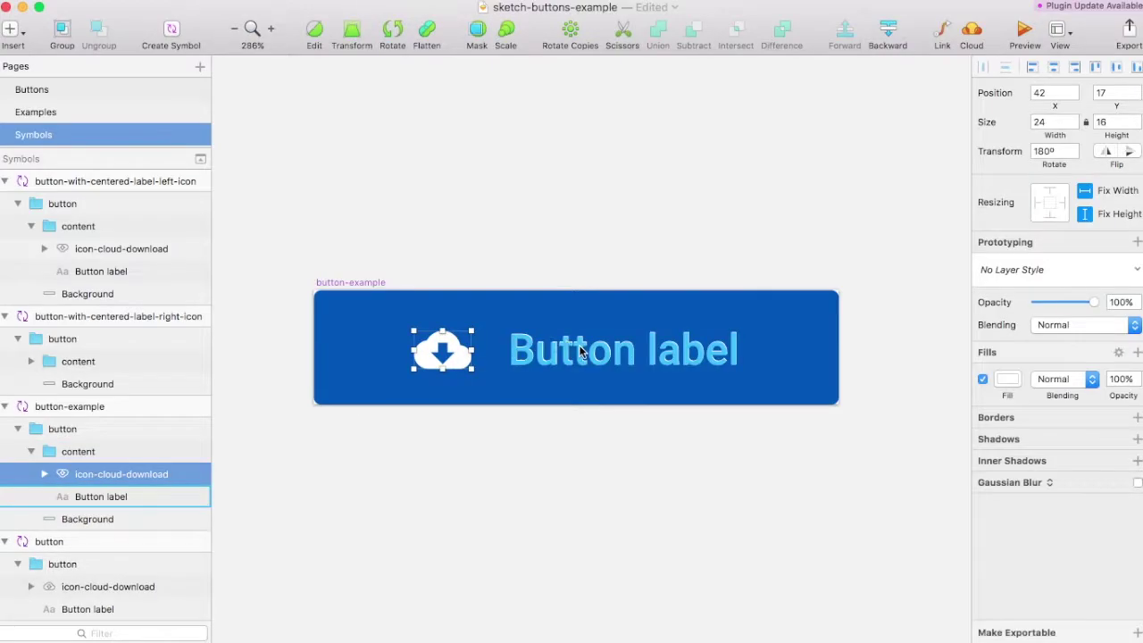
left_click(530, 353)
left_click(510, 259)
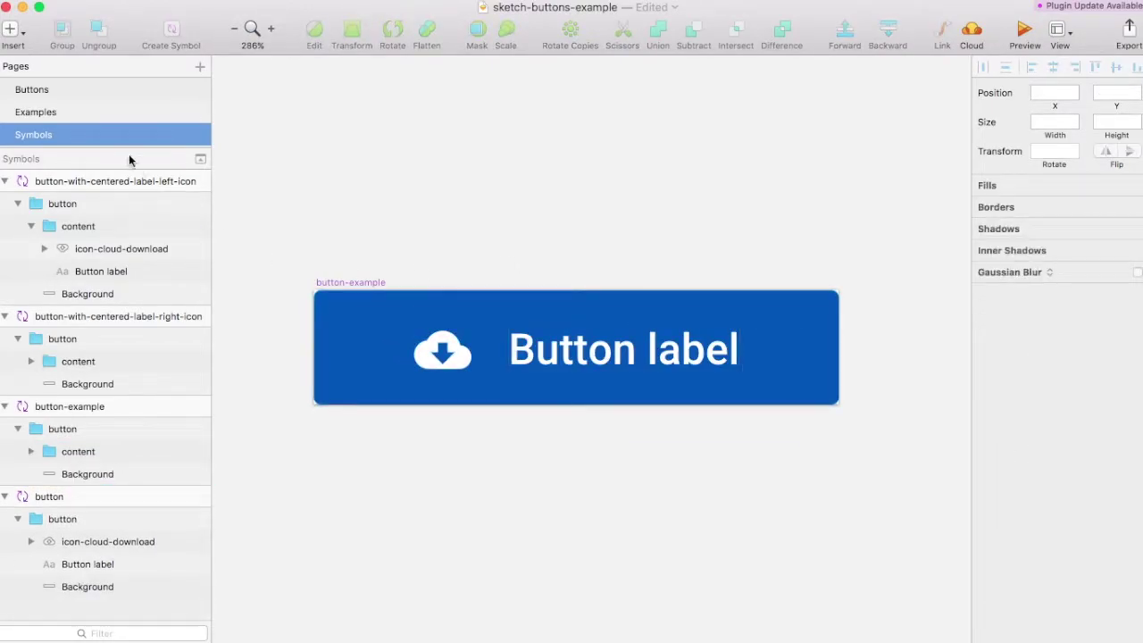
left_click(88, 92)
left_click(581, 331)
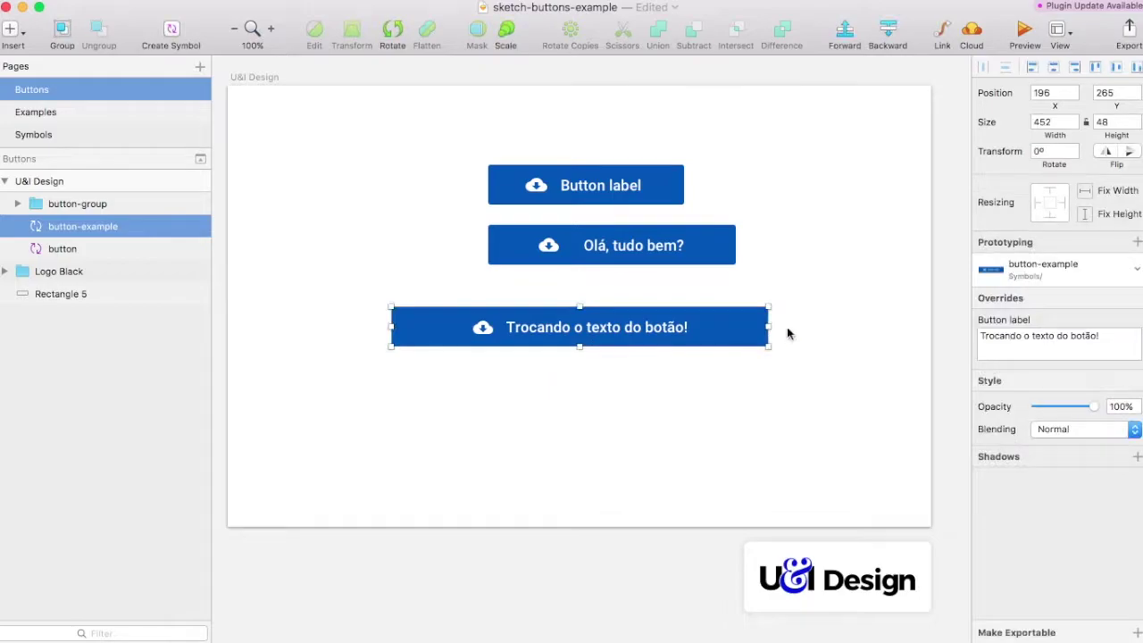
Set the third button to 450 px wide with its label overridden to 'Centro!'
left_click_drag(769, 327, 767, 328)
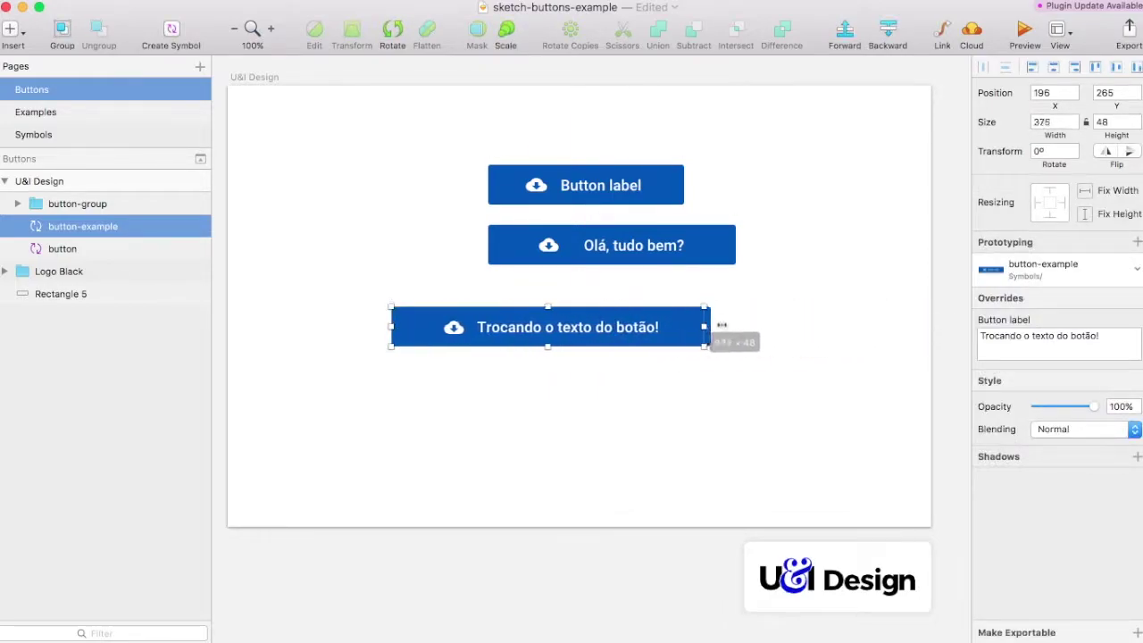
left_click(1093, 339)
type("Cen")
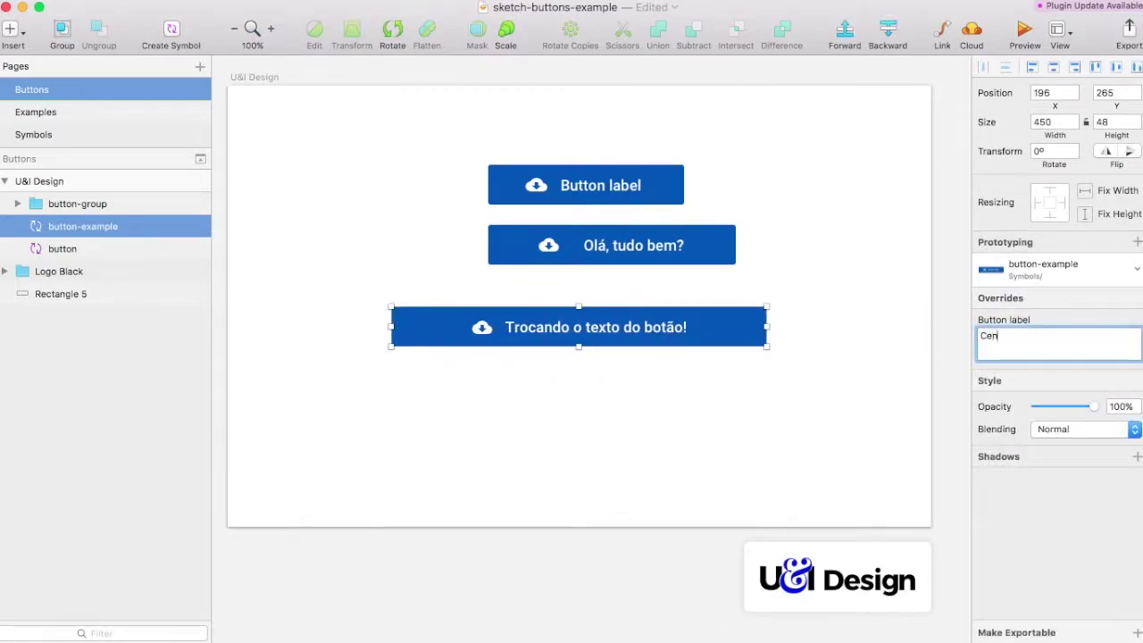
type("tro!")
key("Return")
left_click(582, 373)
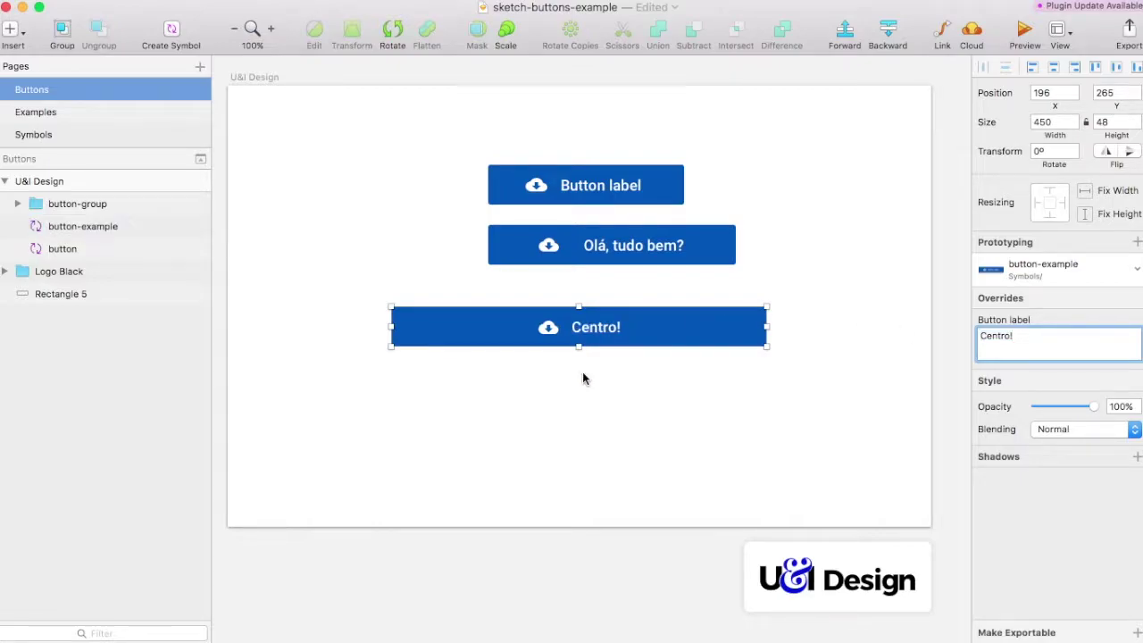
On the Examples page, widen the right-icon button to 532 px and relabel it 'Test!'
left_click(123, 113)
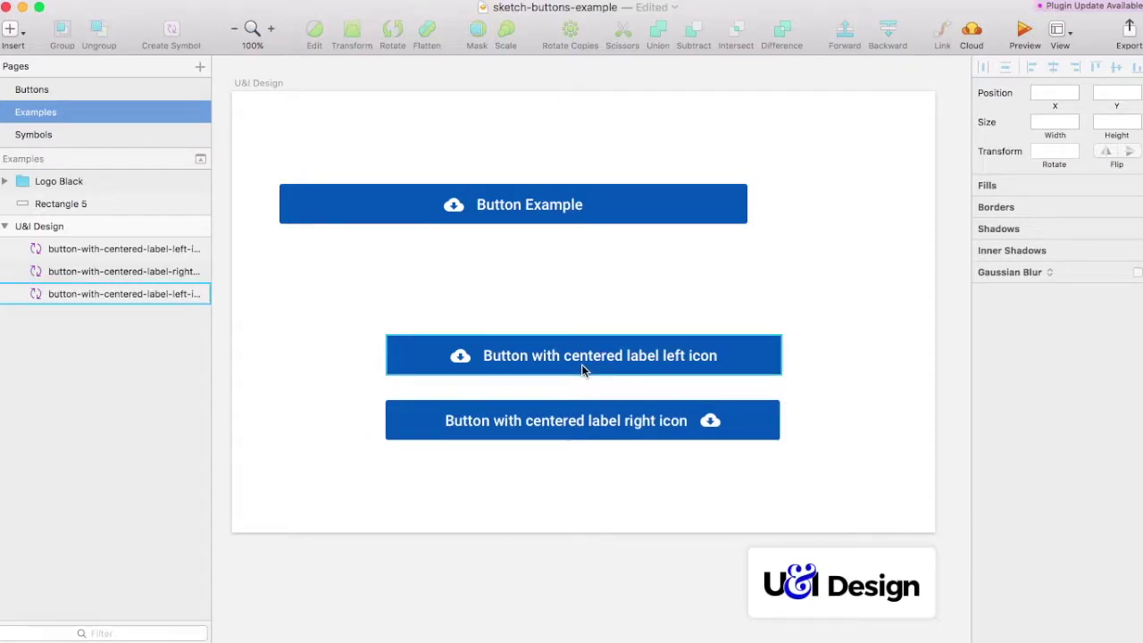
left_click(563, 432)
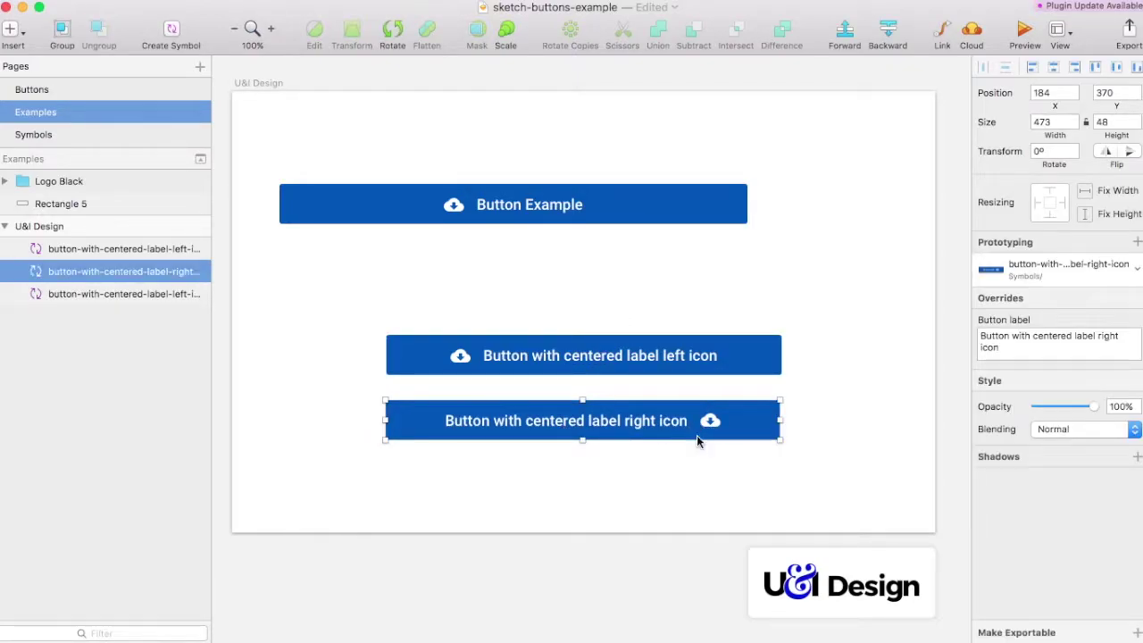
left_click(612, 458)
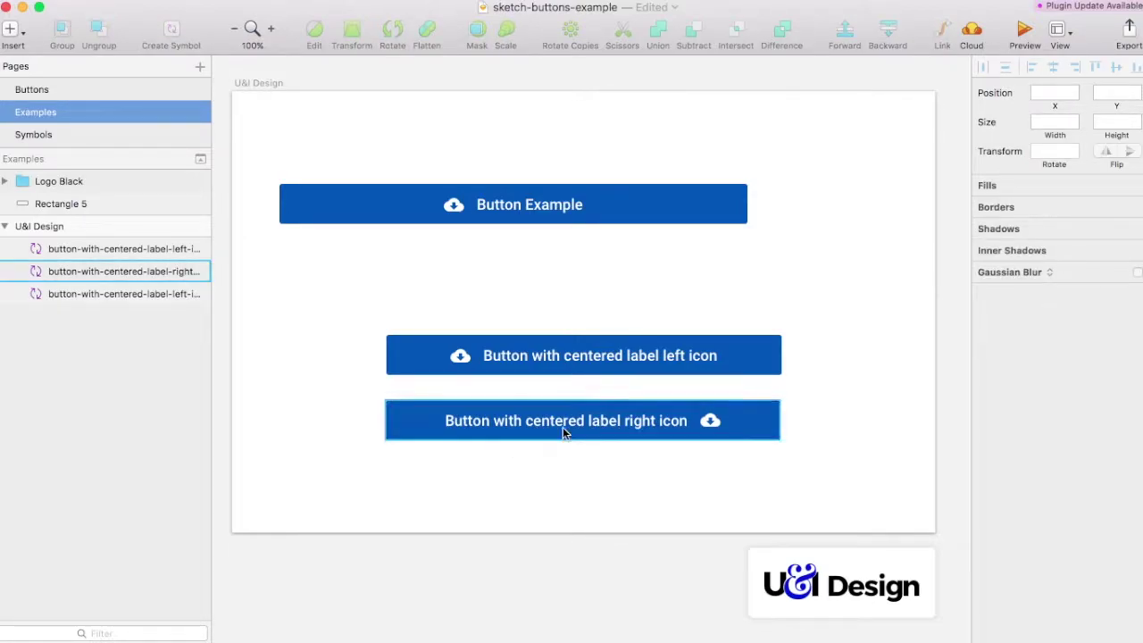
left_click(558, 426)
left_click_drag(780, 421, 830, 420)
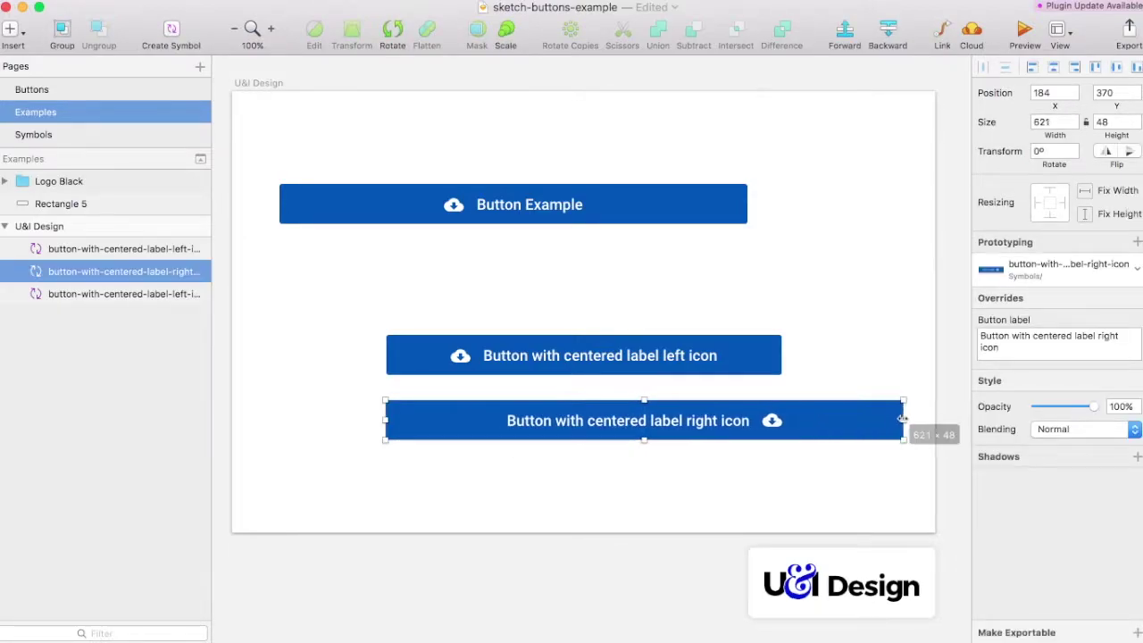
left_click(996, 349)
type("Test!")
key("Return")
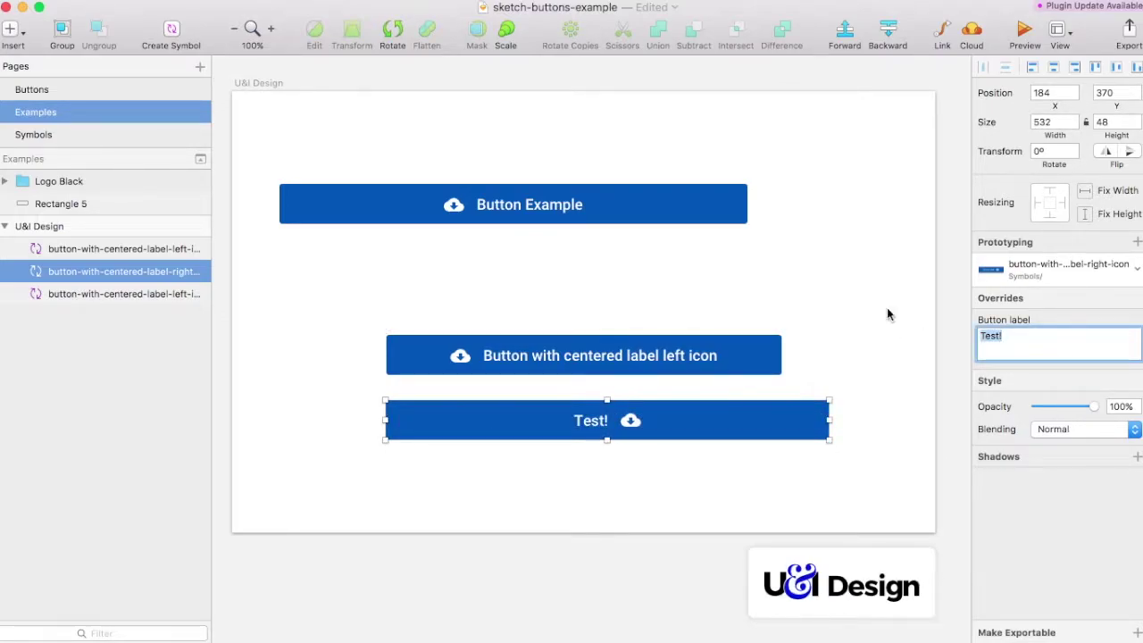
Narrow the Test! button, widen the left-icon button, and open the right-icon symbol master
left_click(683, 473)
left_click(712, 424)
mouse_move(830, 420)
left_mouse_down()
mouse_move(646, 425)
mouse_move(706, 425)
left_mouse_up()
left_click(775, 357)
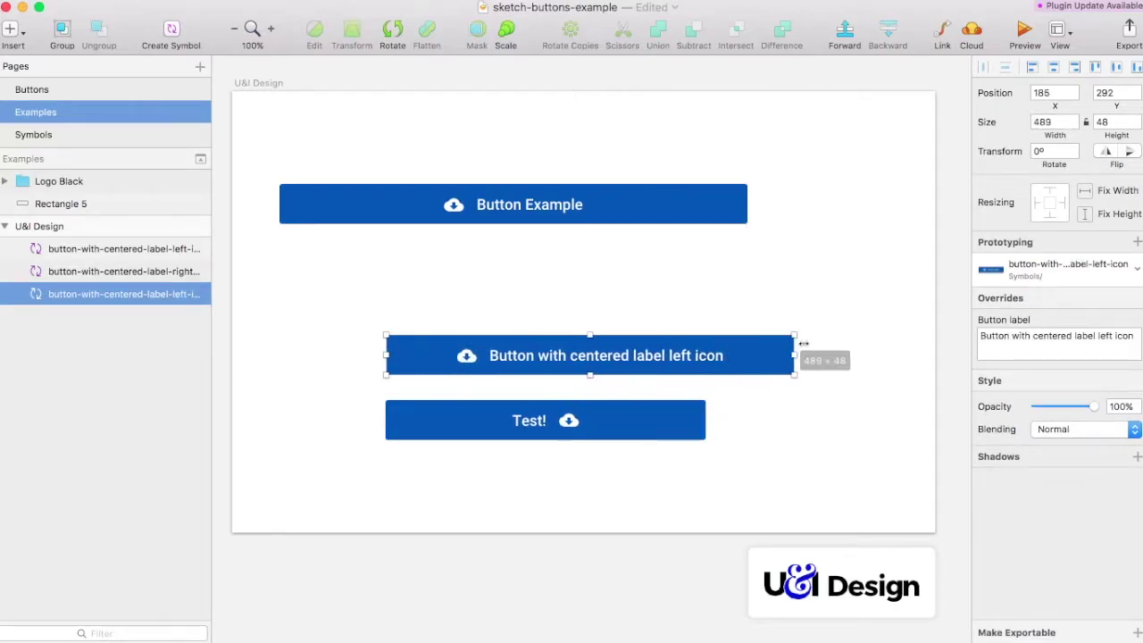
left_click_drag(781, 355, 831, 356)
left_click(558, 422)
double_click(552, 433)
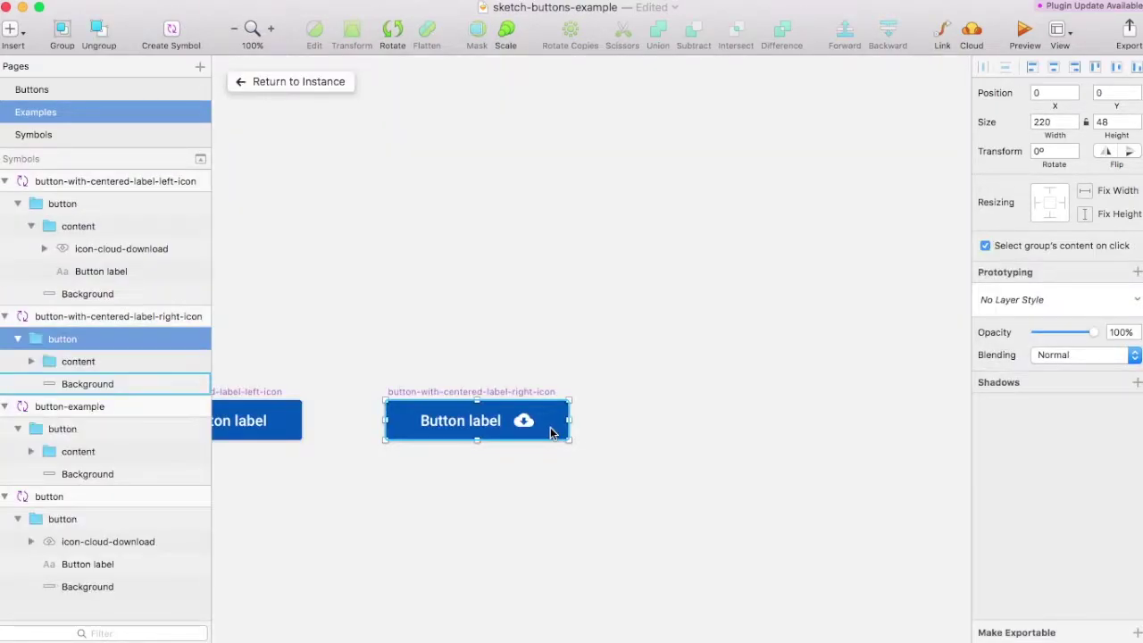
left_click(535, 224)
left_click(251, 30)
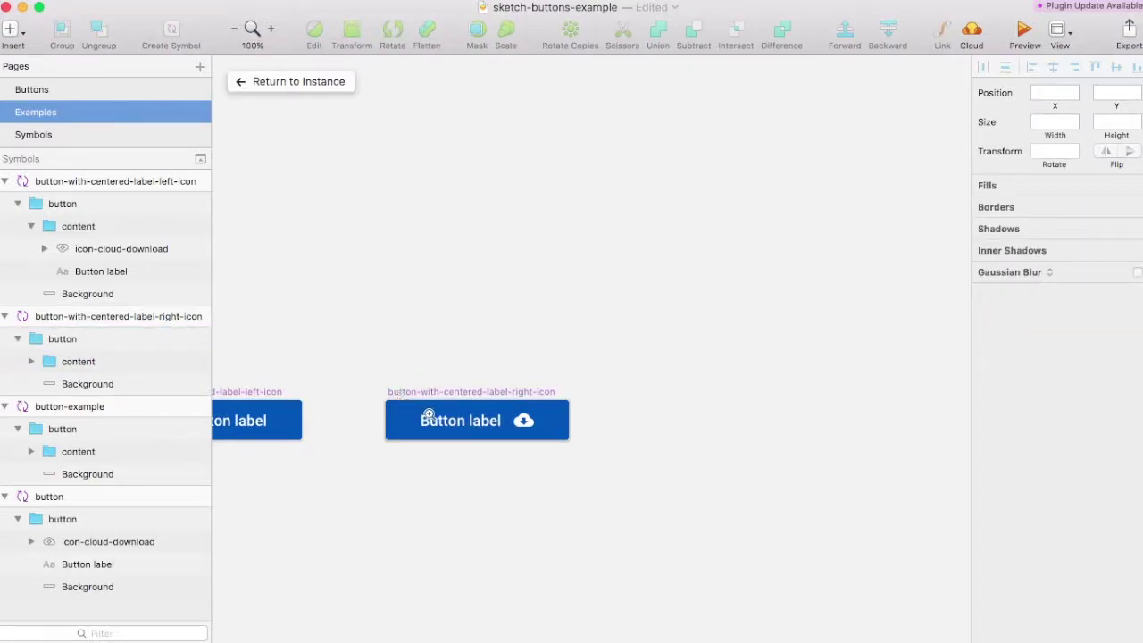
left_click(433, 413)
double_click(474, 437)
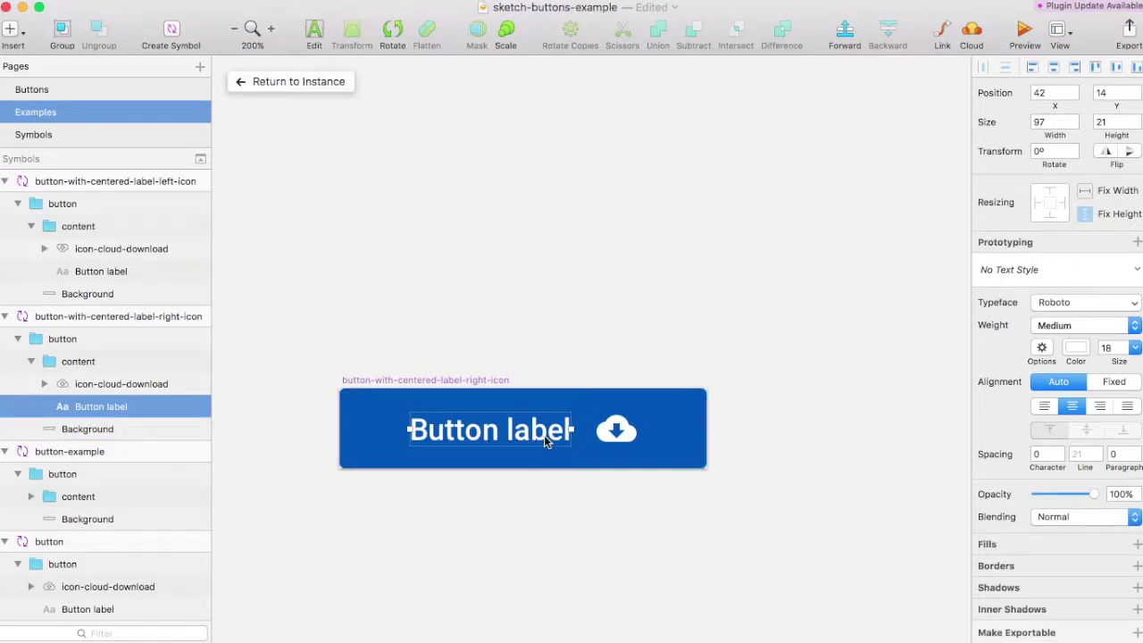
left_click(630, 441)
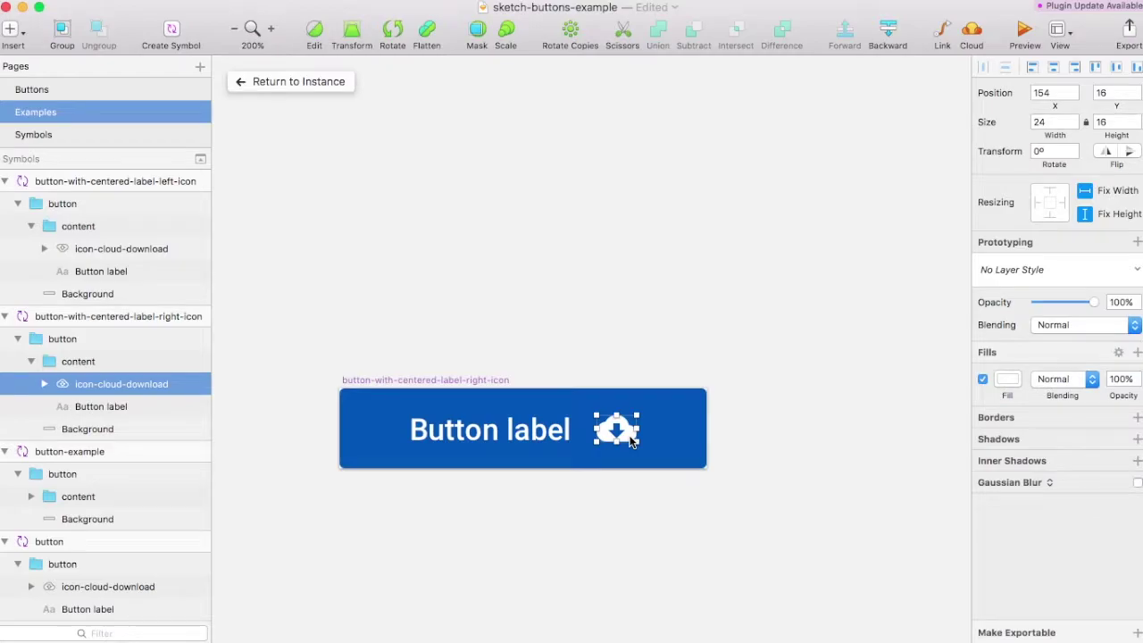
left_click(597, 503)
left_click(511, 443)
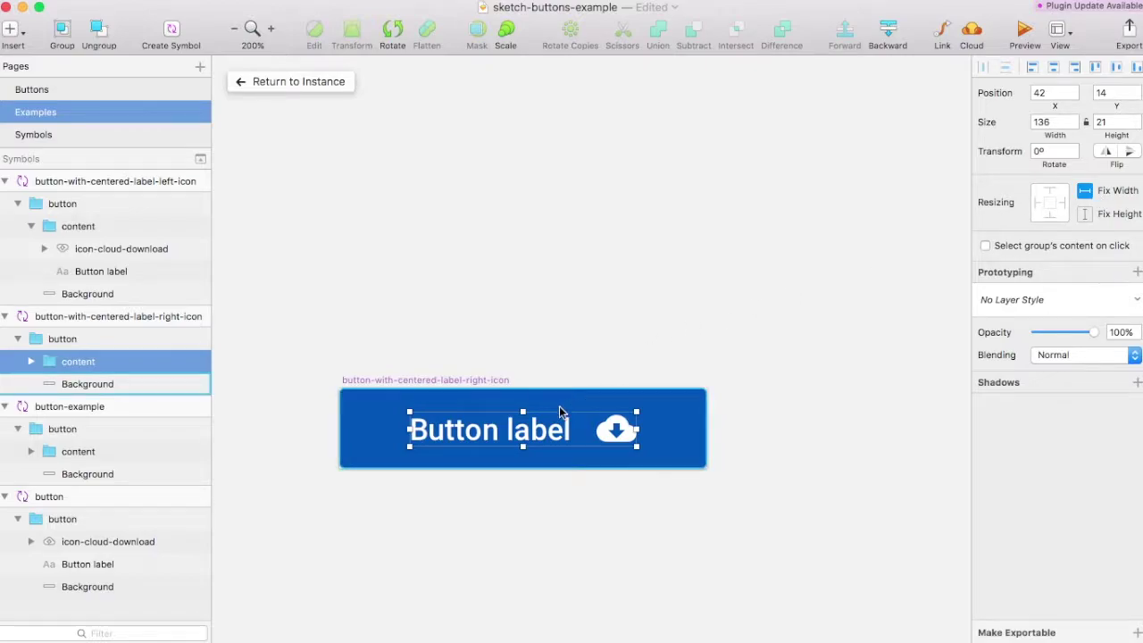
left_click(491, 431)
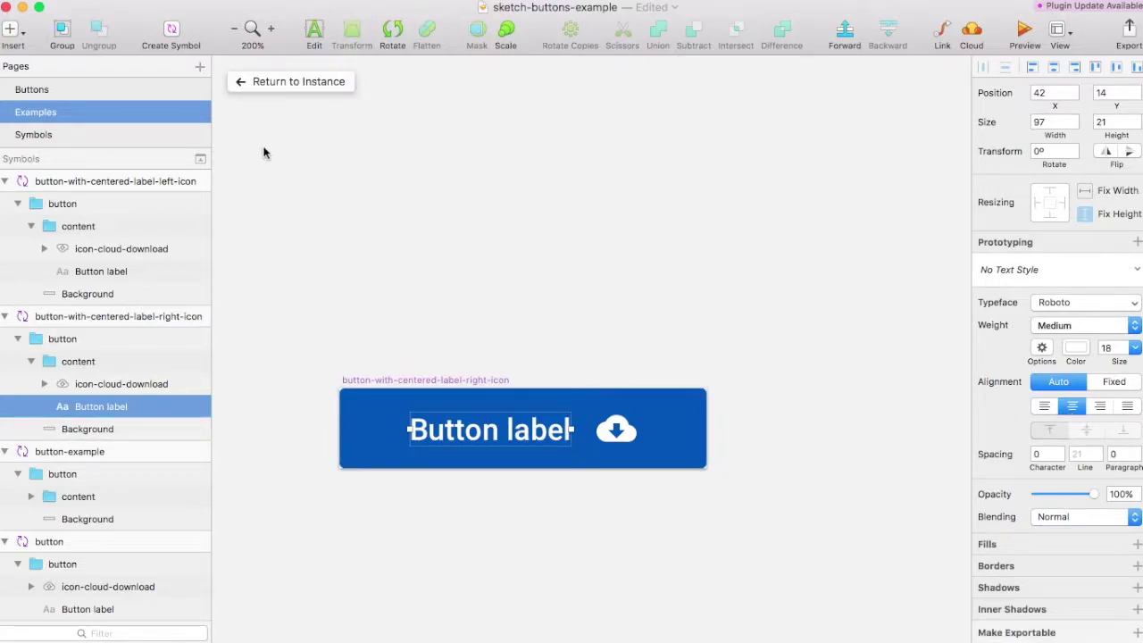
left_click(290, 83)
left_click(568, 483)
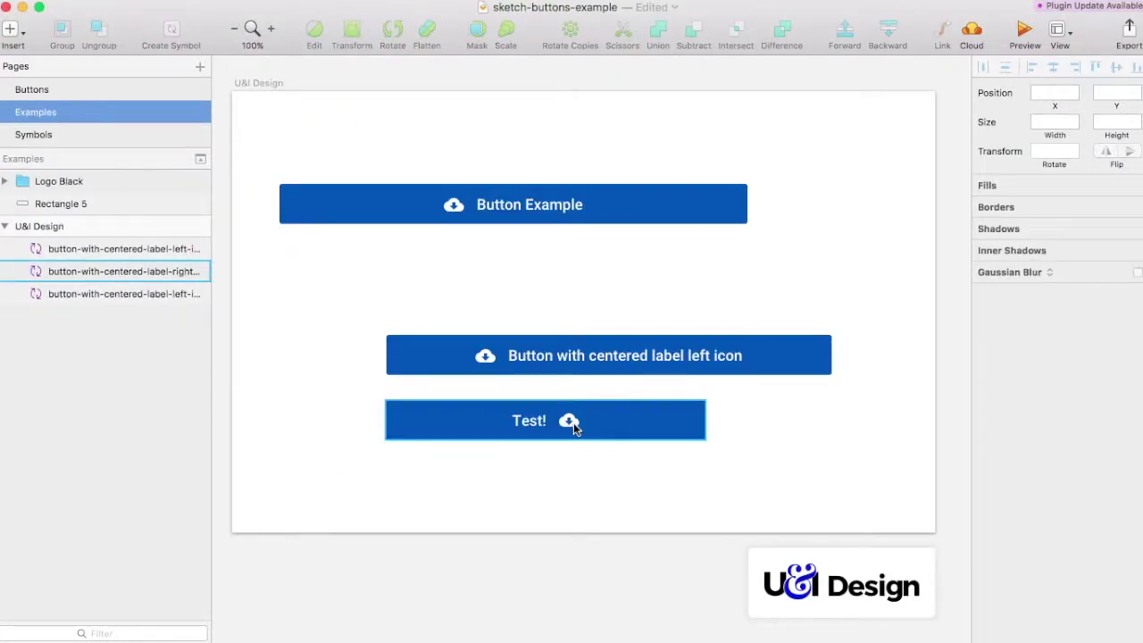
Shrink the 450 px 'Centro!' button on the Buttons page, keeping its label centred
left_click(589, 366)
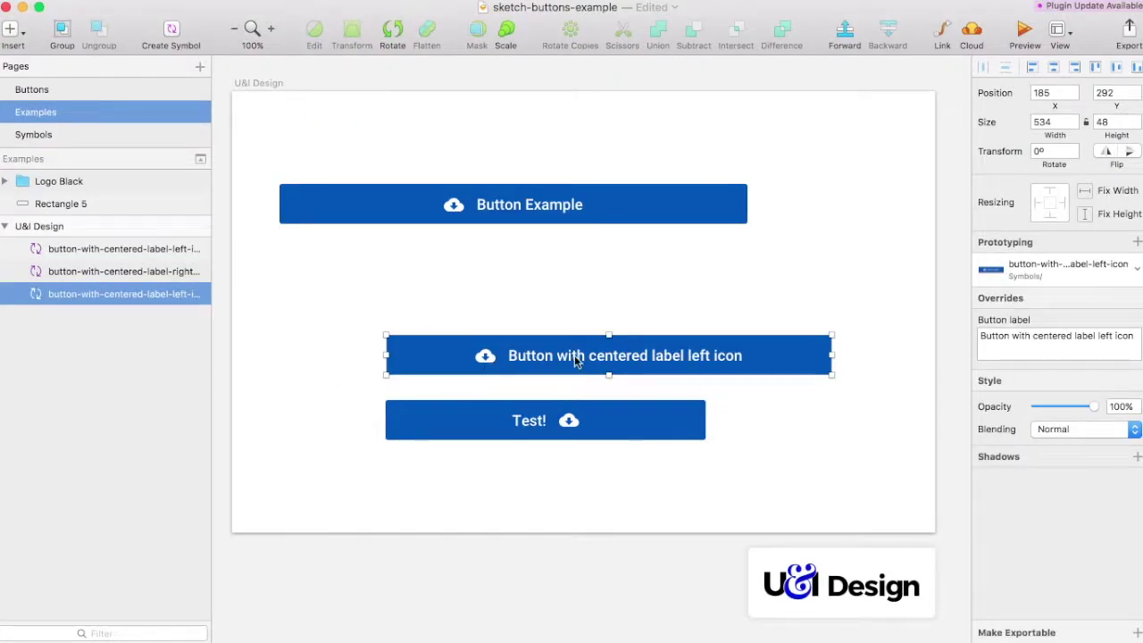
left_click(609, 297)
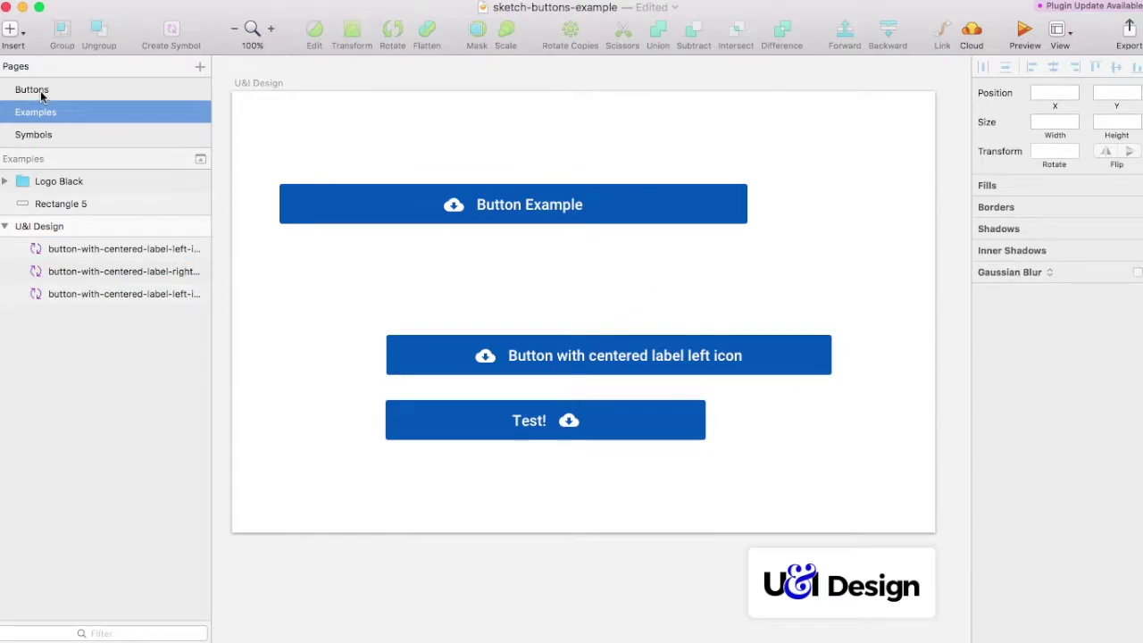
left_click(42, 93)
left_click(595, 339)
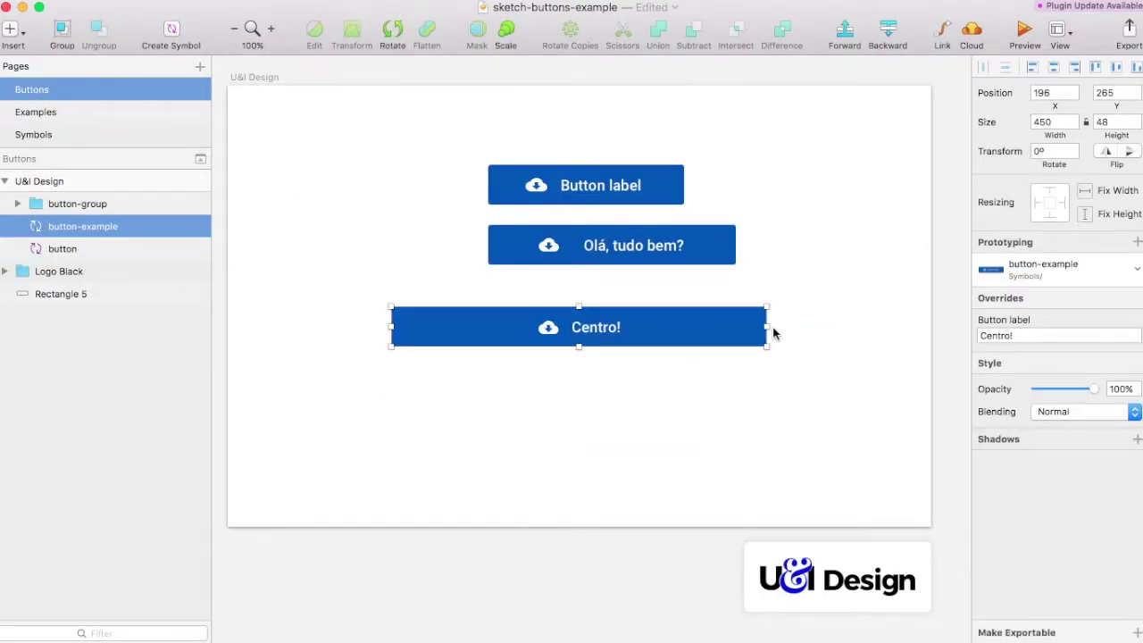
left_click_drag(769, 328, 657, 341)
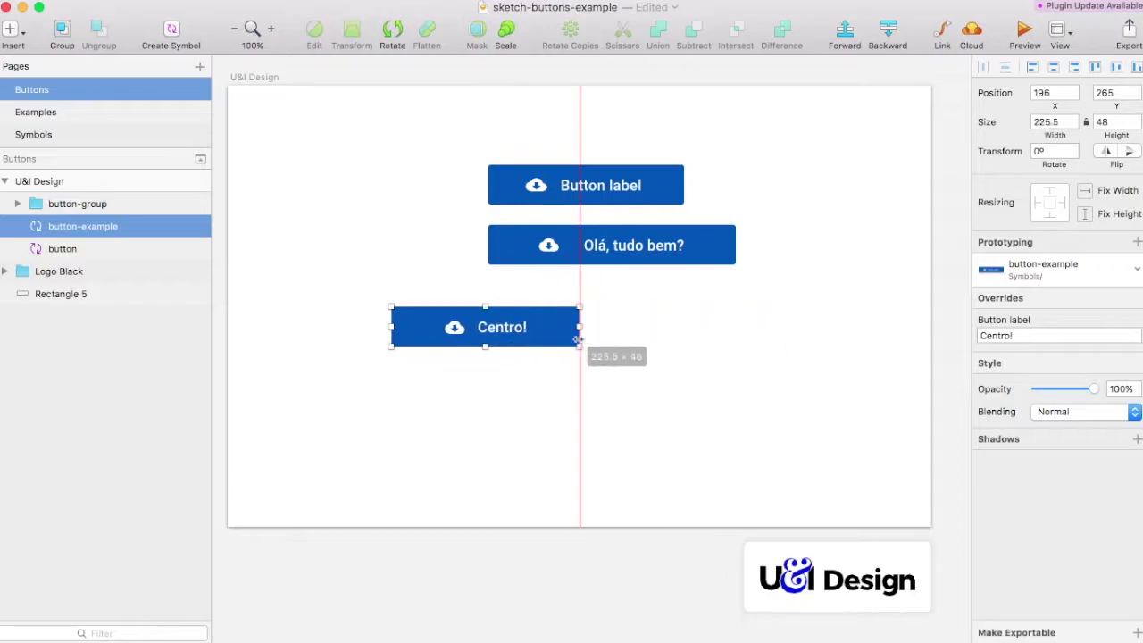
left_click(774, 348)
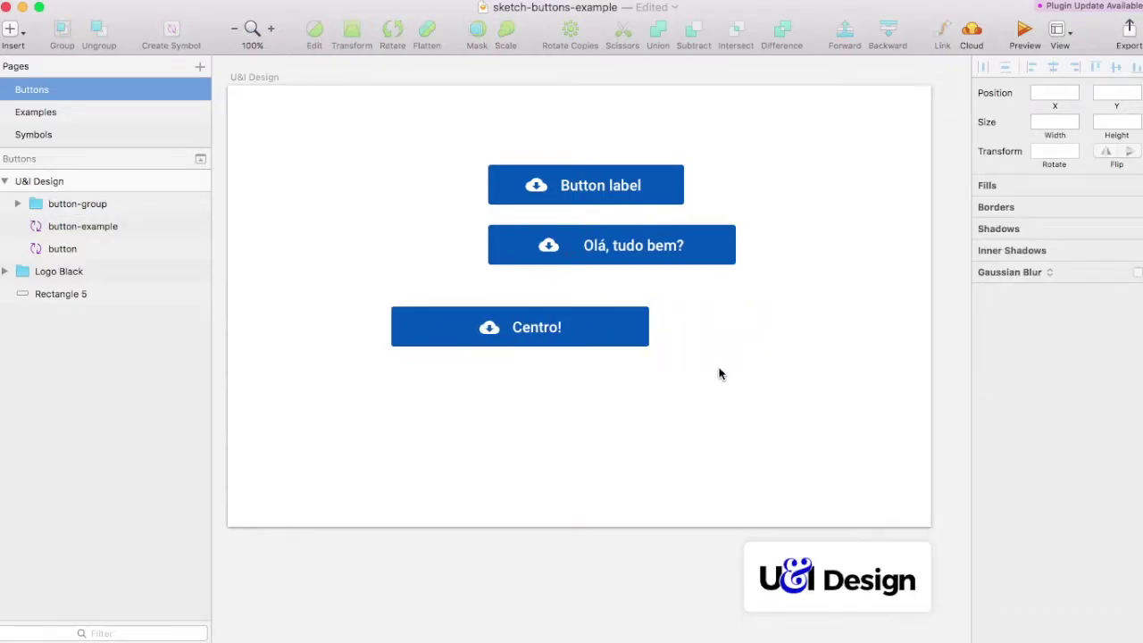